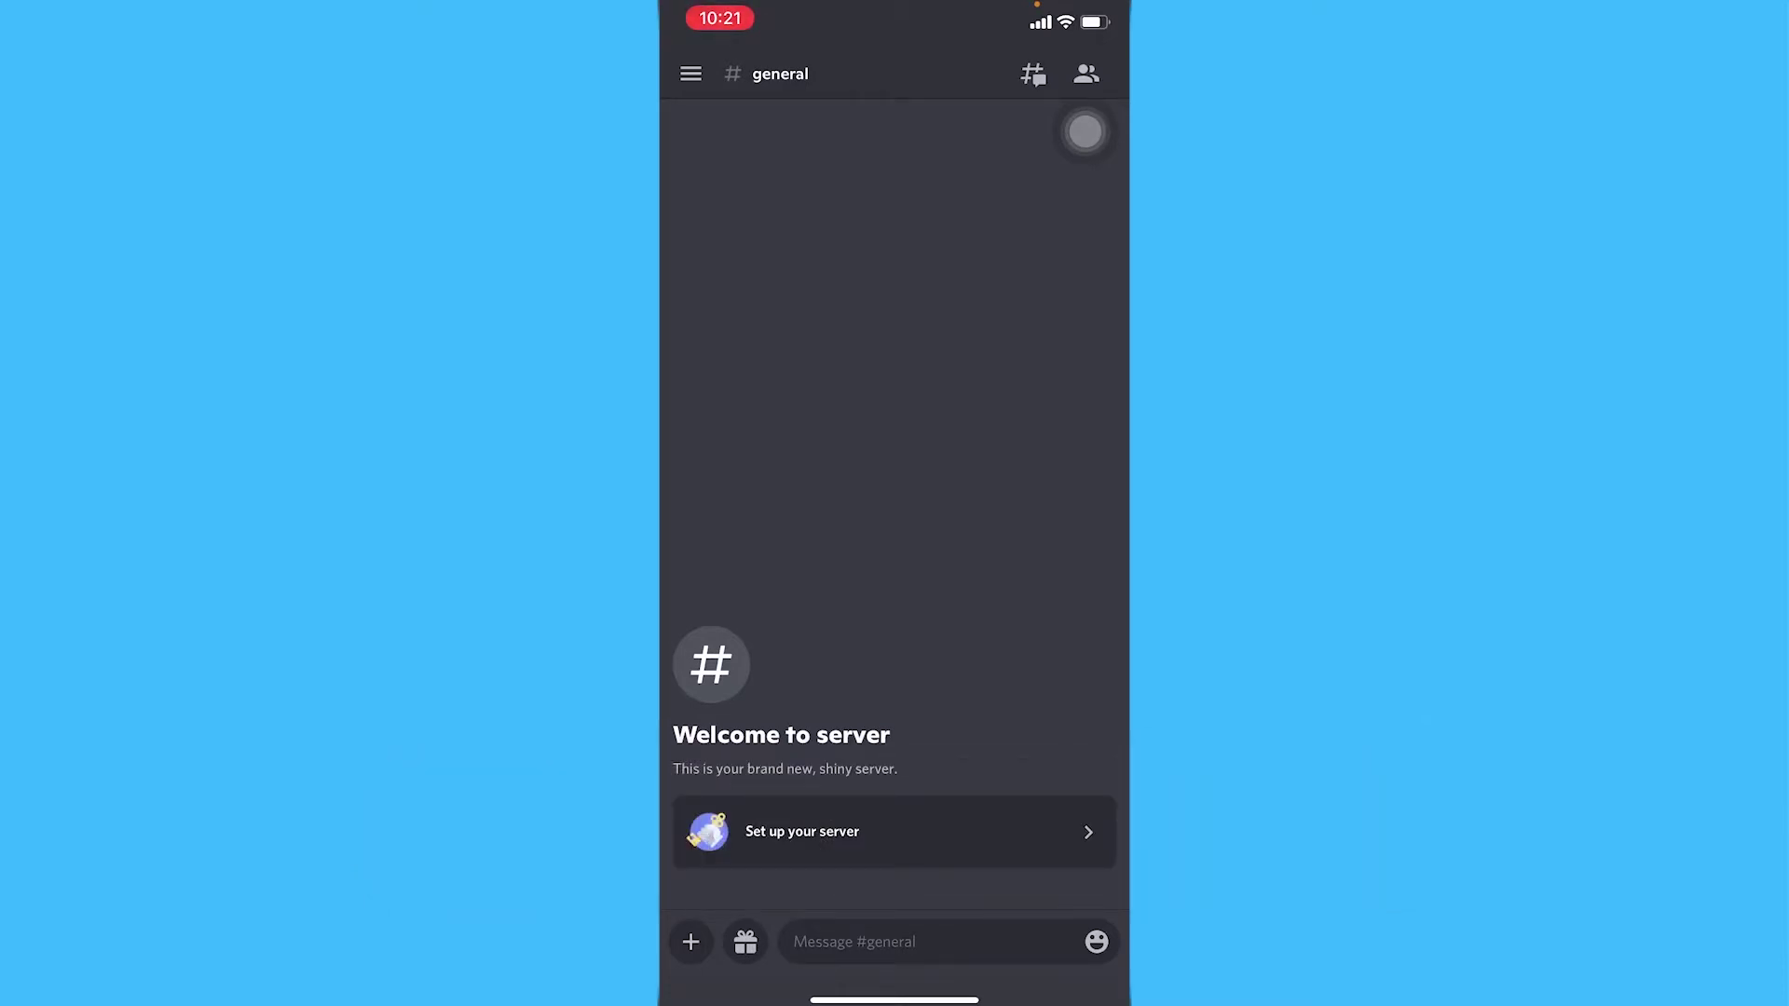
From #general, open the server drawer and the options sheet for 'server'.
left_click(690, 74)
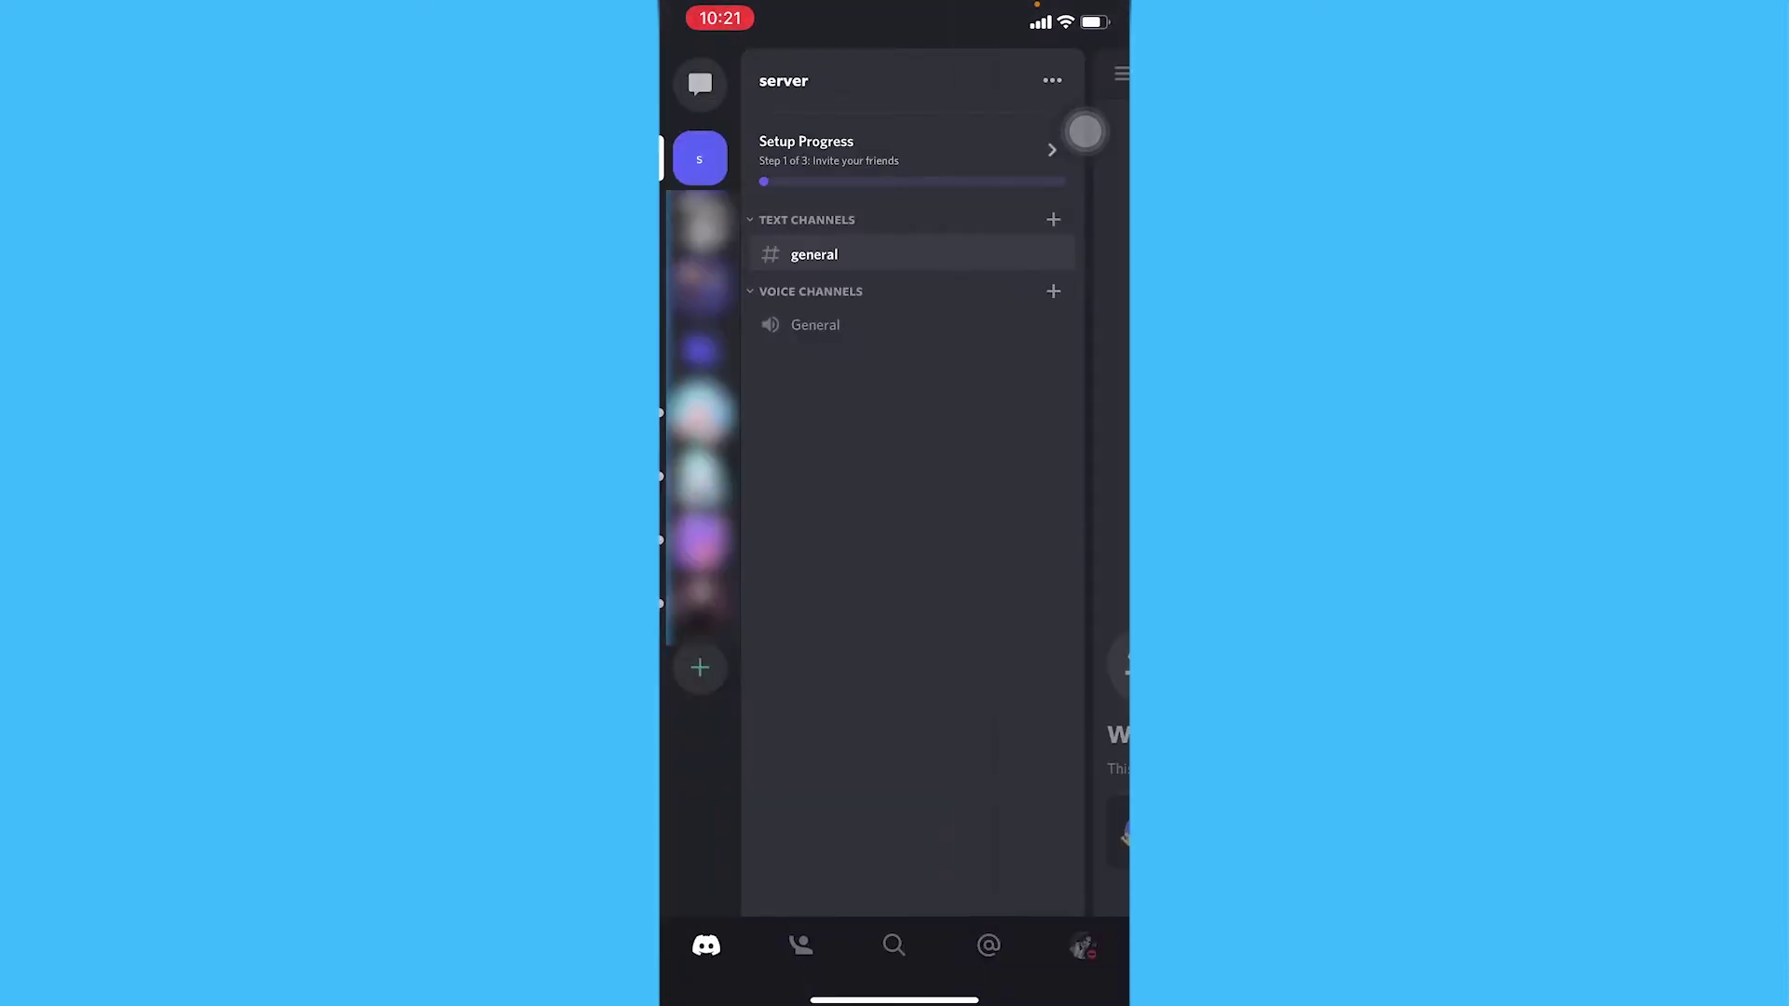
left_click(783, 81)
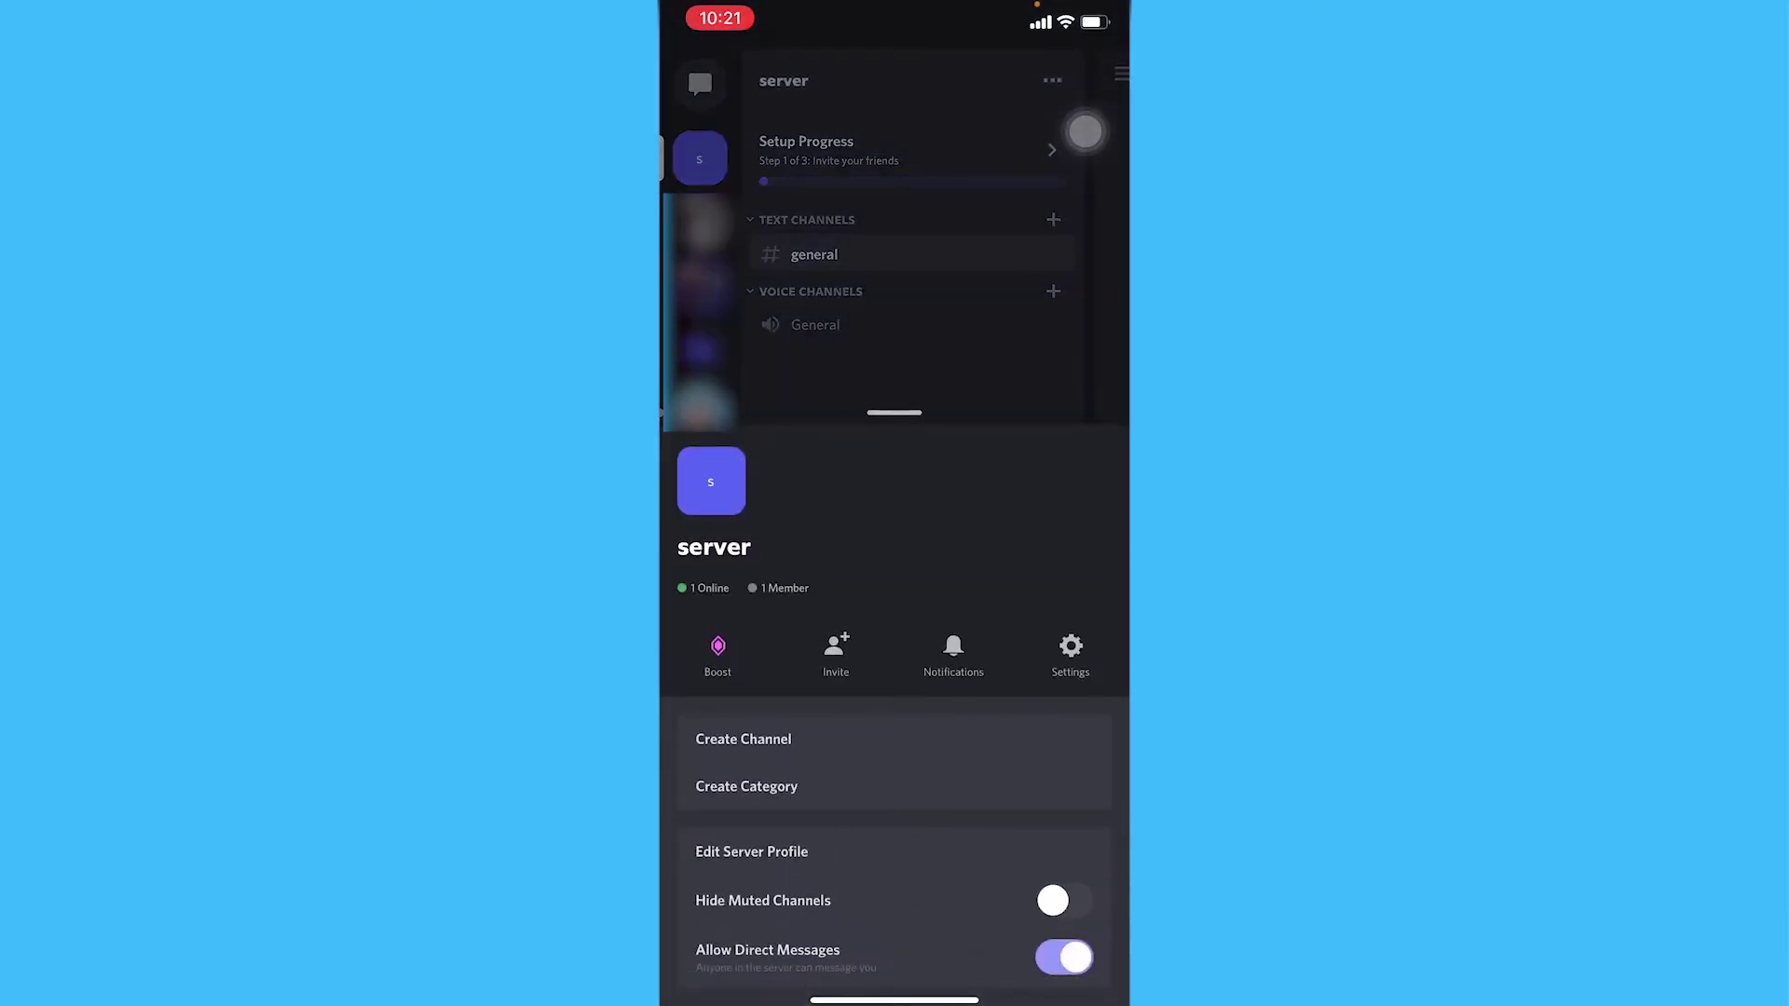
Go into Server Settings and open the Roles page.
left_click(1071, 646)
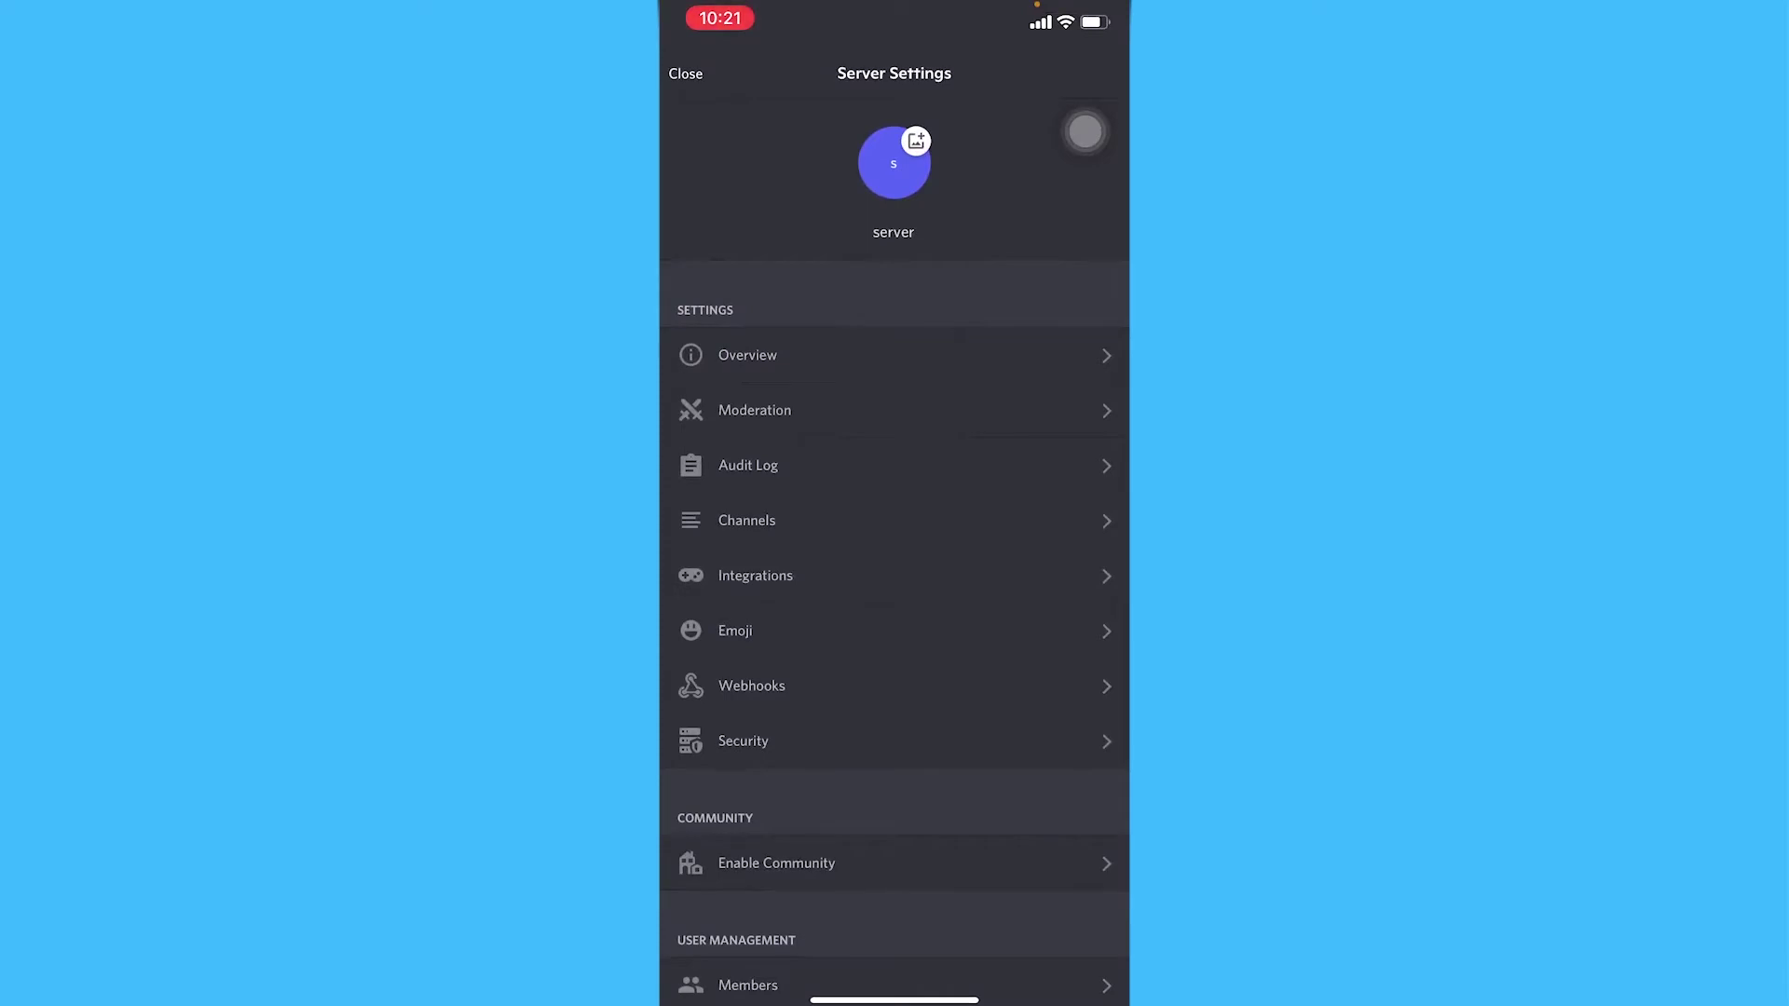
scroll(893, 531, "down", 3)
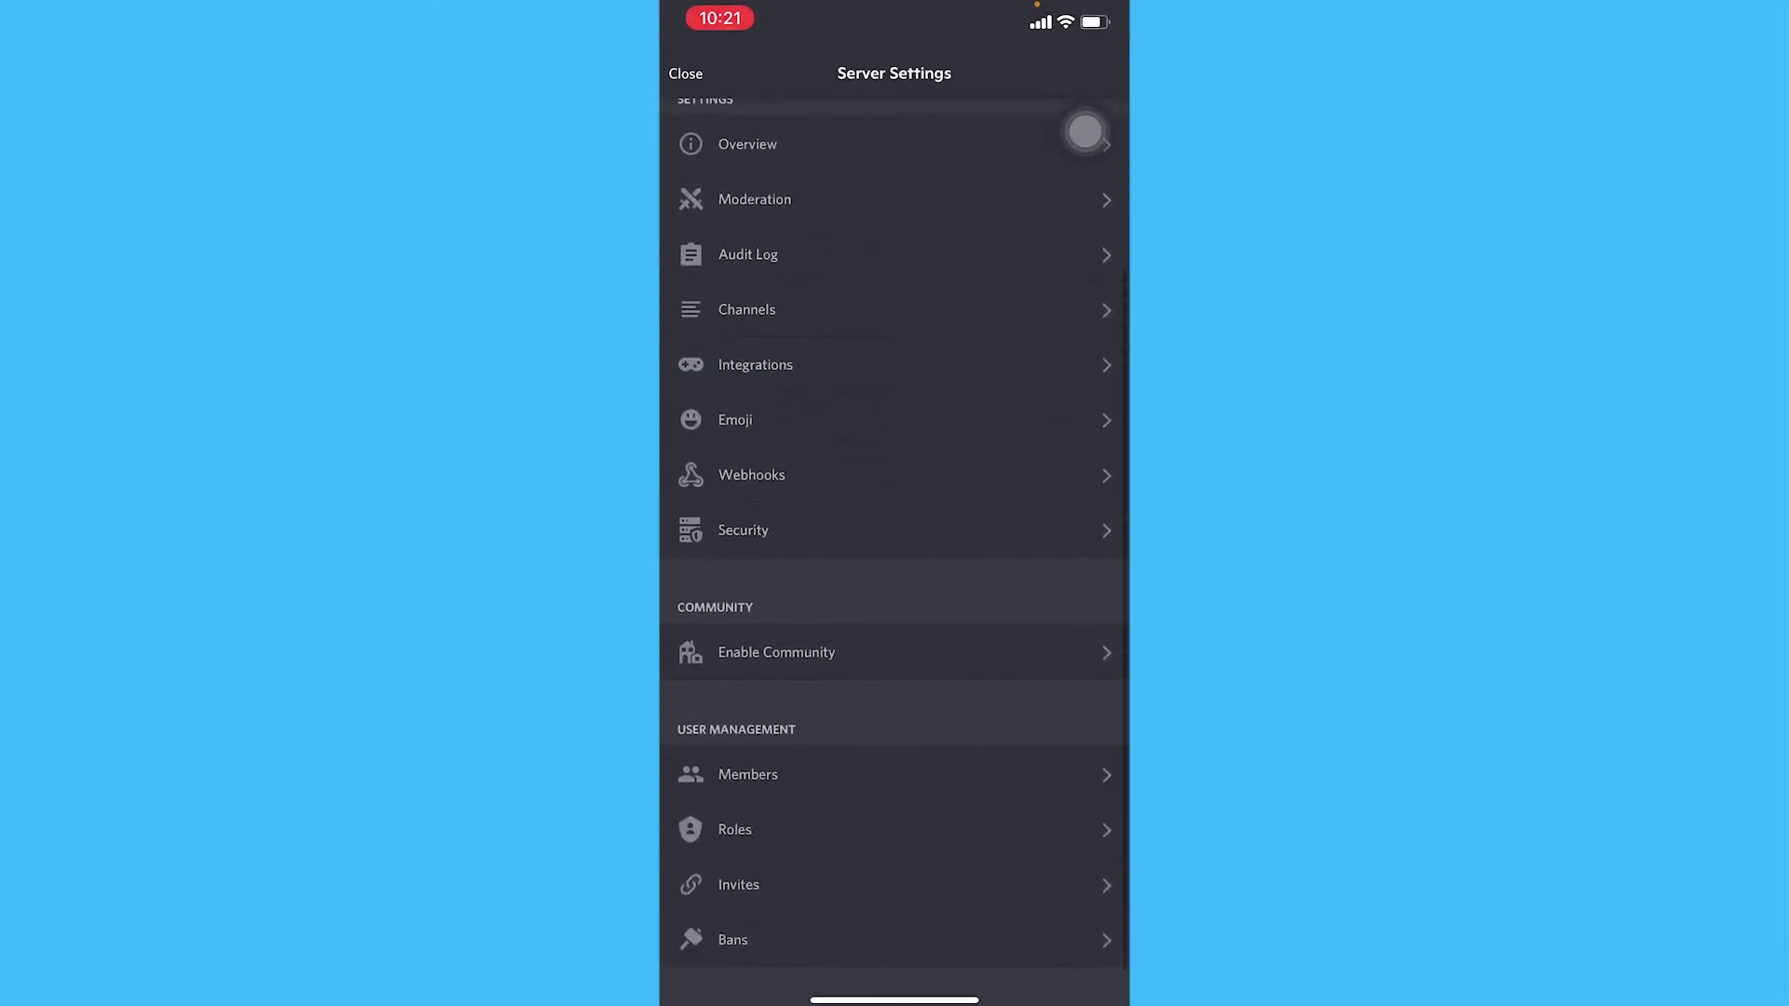
left_click(735, 830)
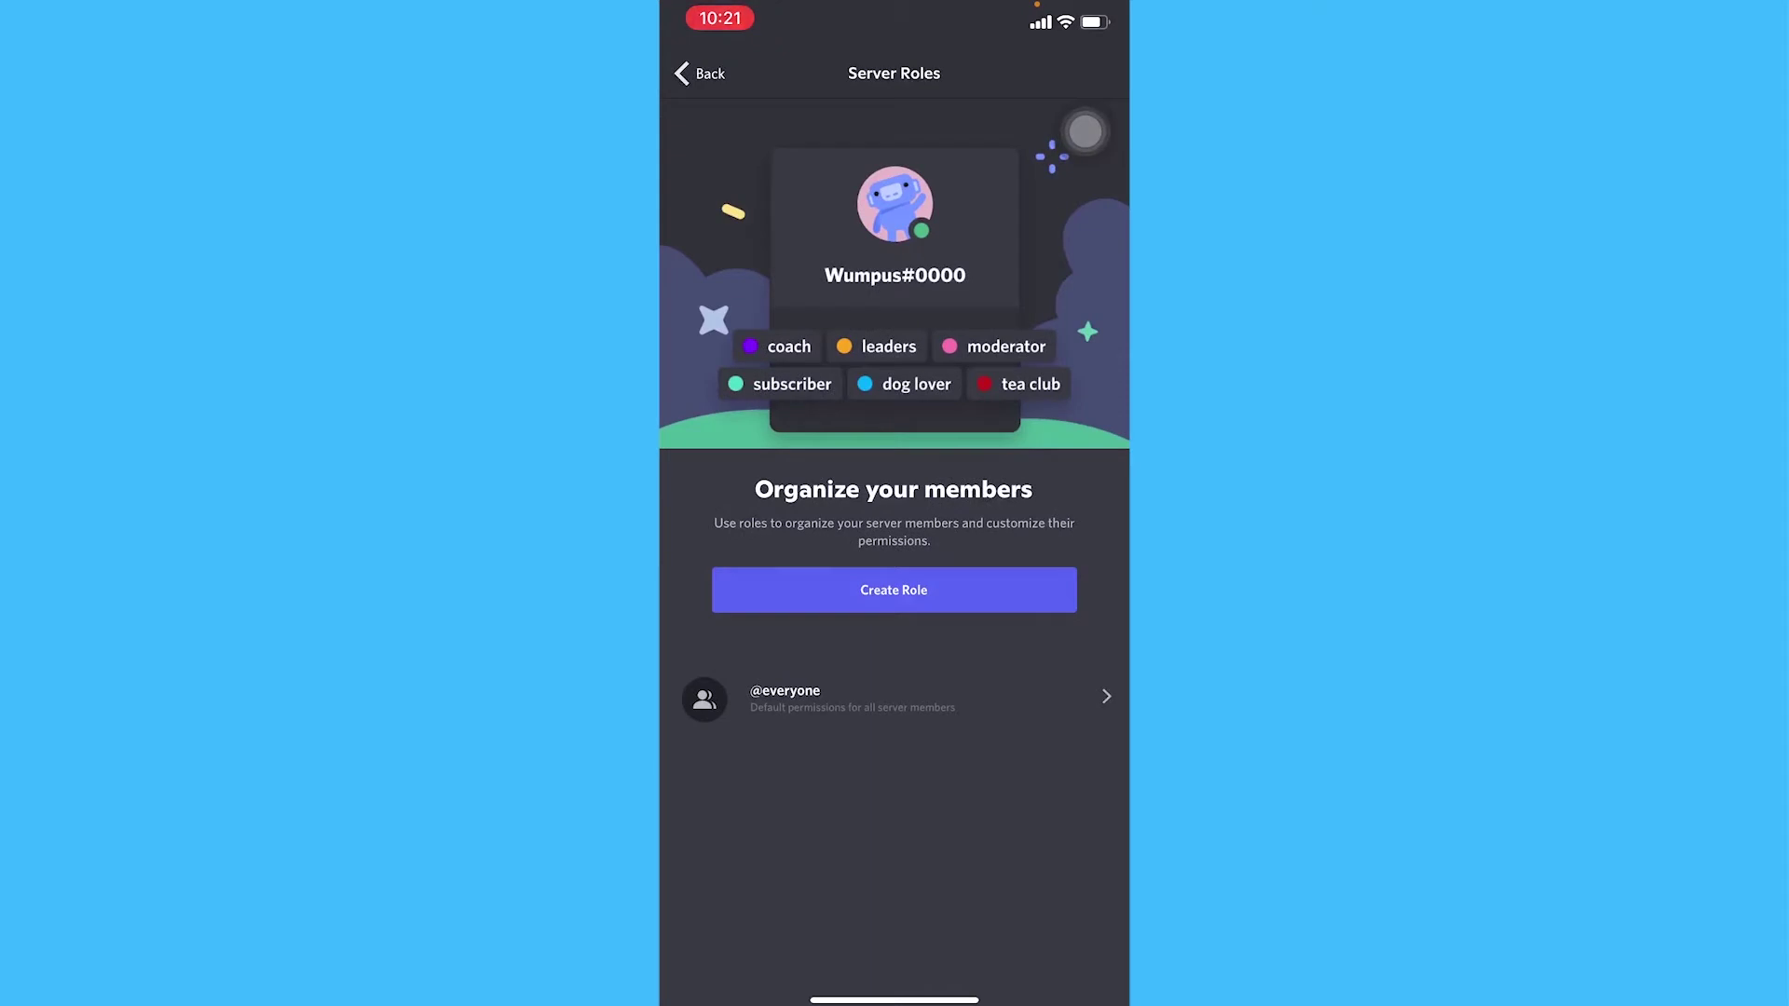
Create a role named 'members', skipping its permissions and member setup.
left_click(893, 590)
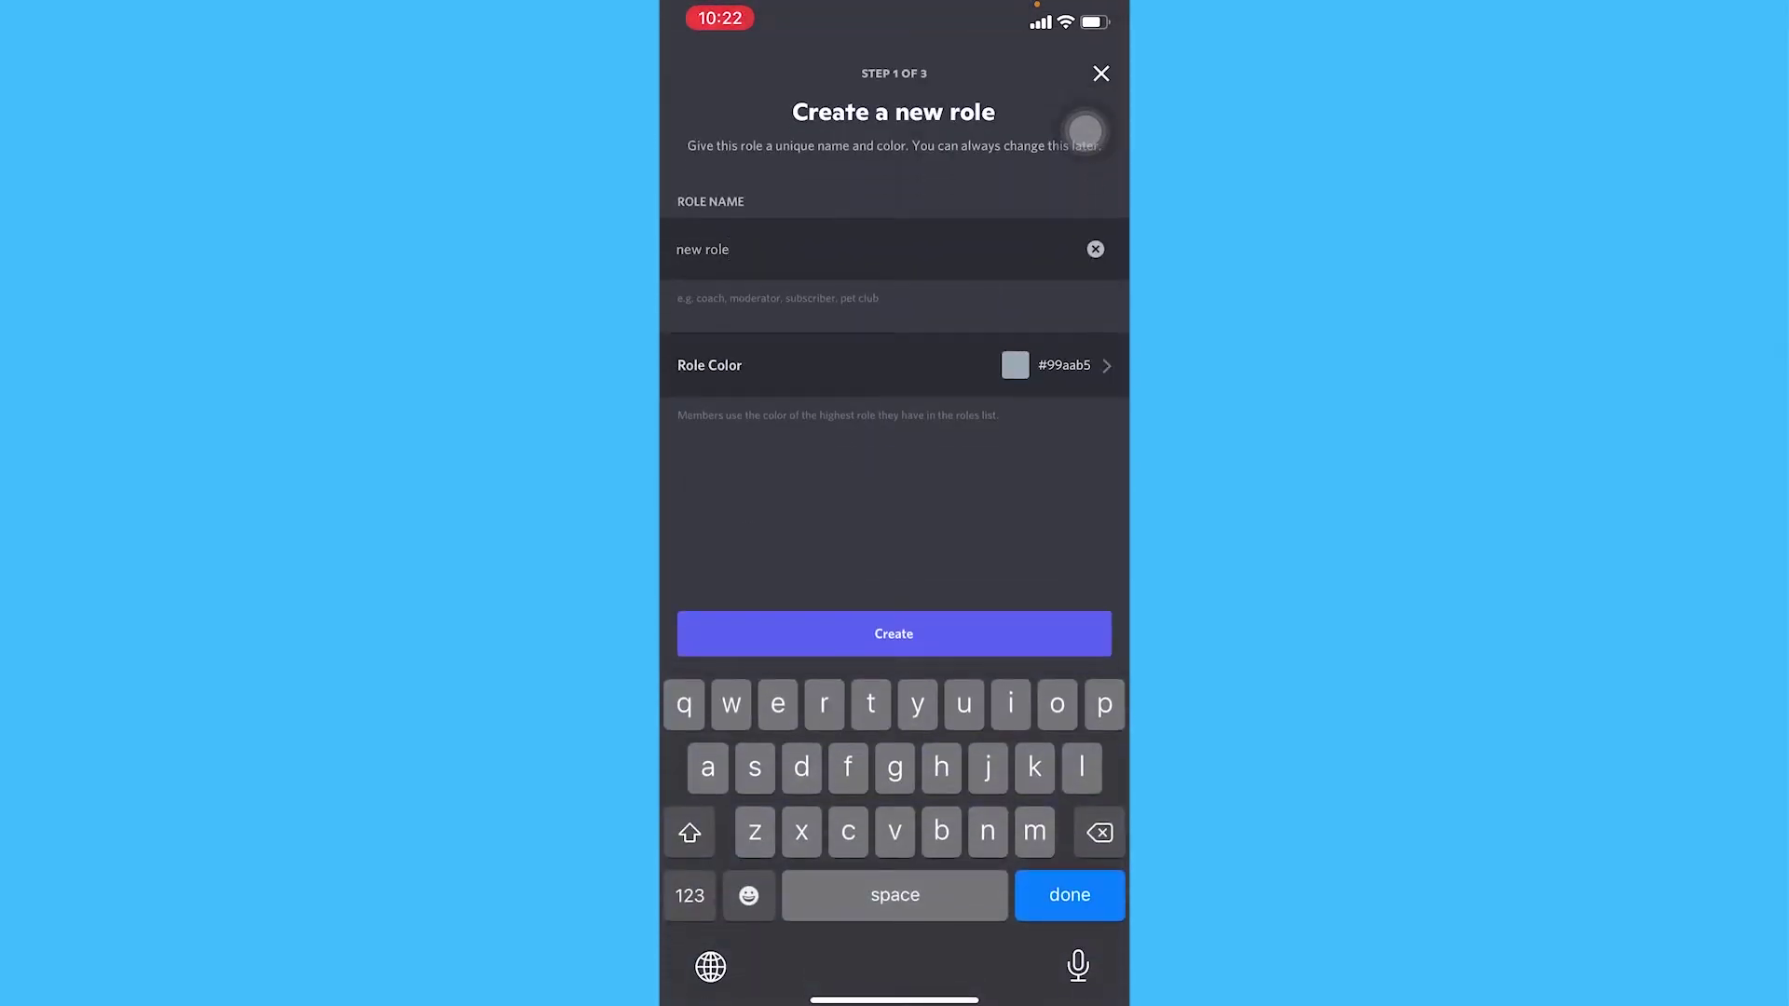
left_click(1095, 249)
type("me")
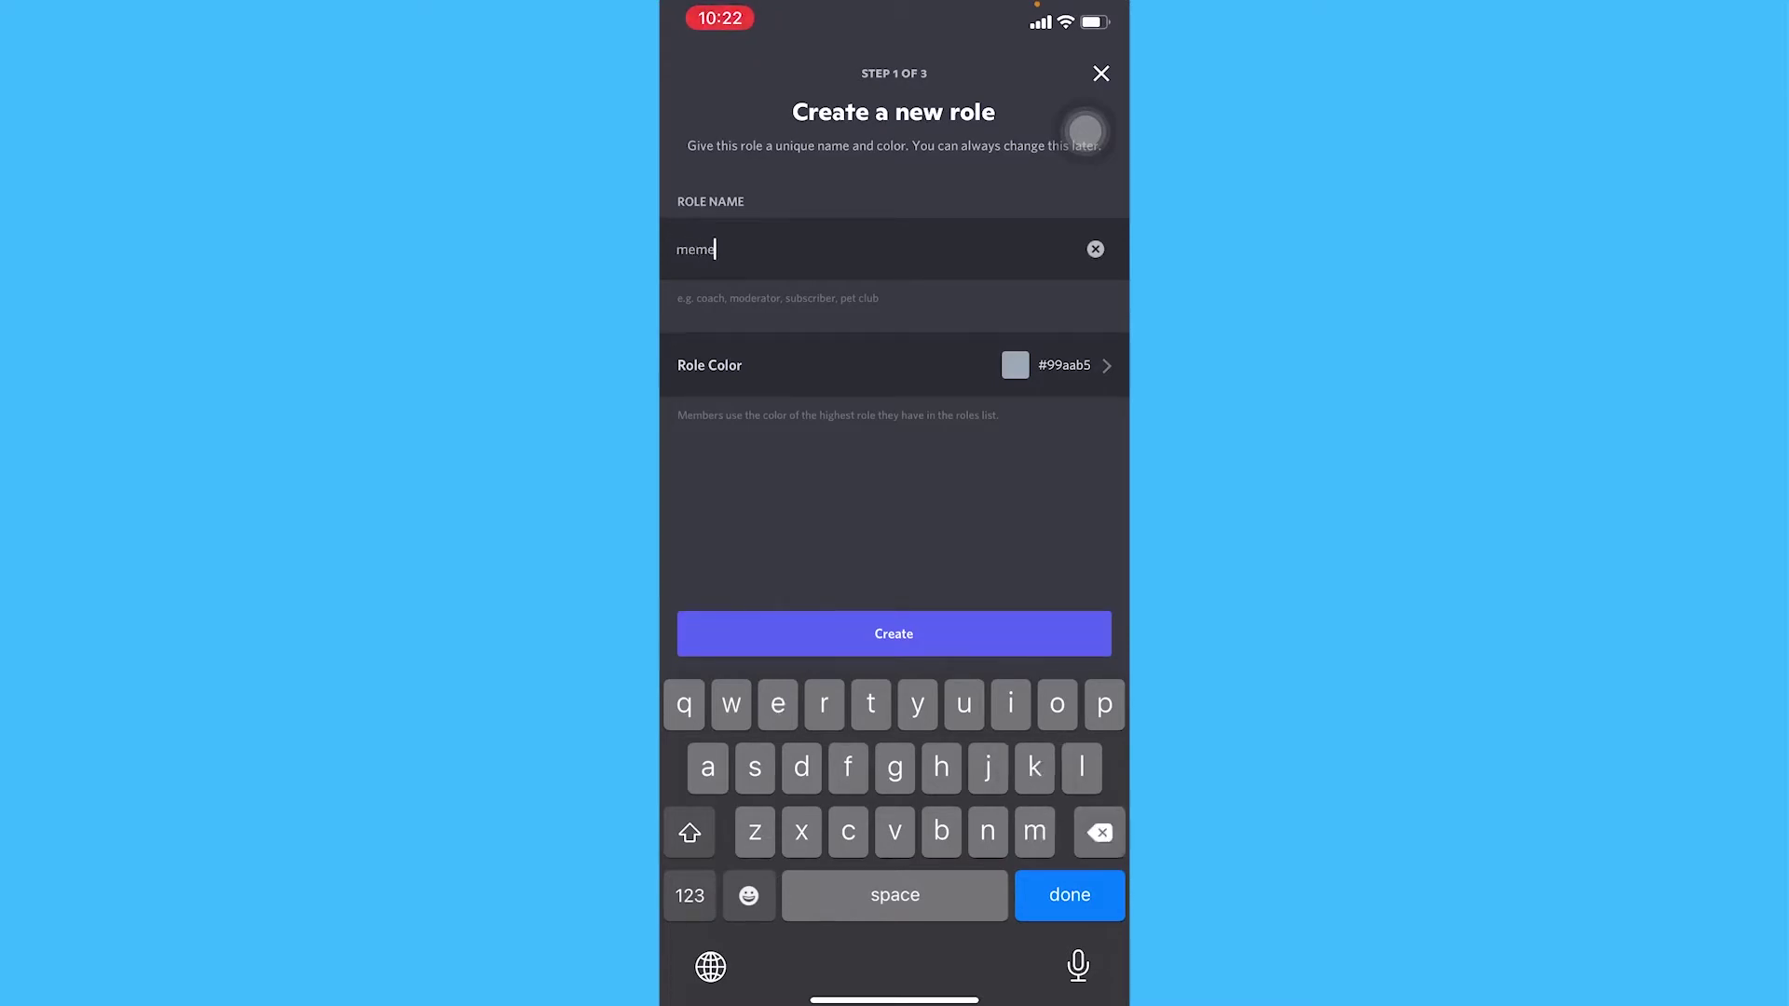
key("BackSpace")
type("bers")
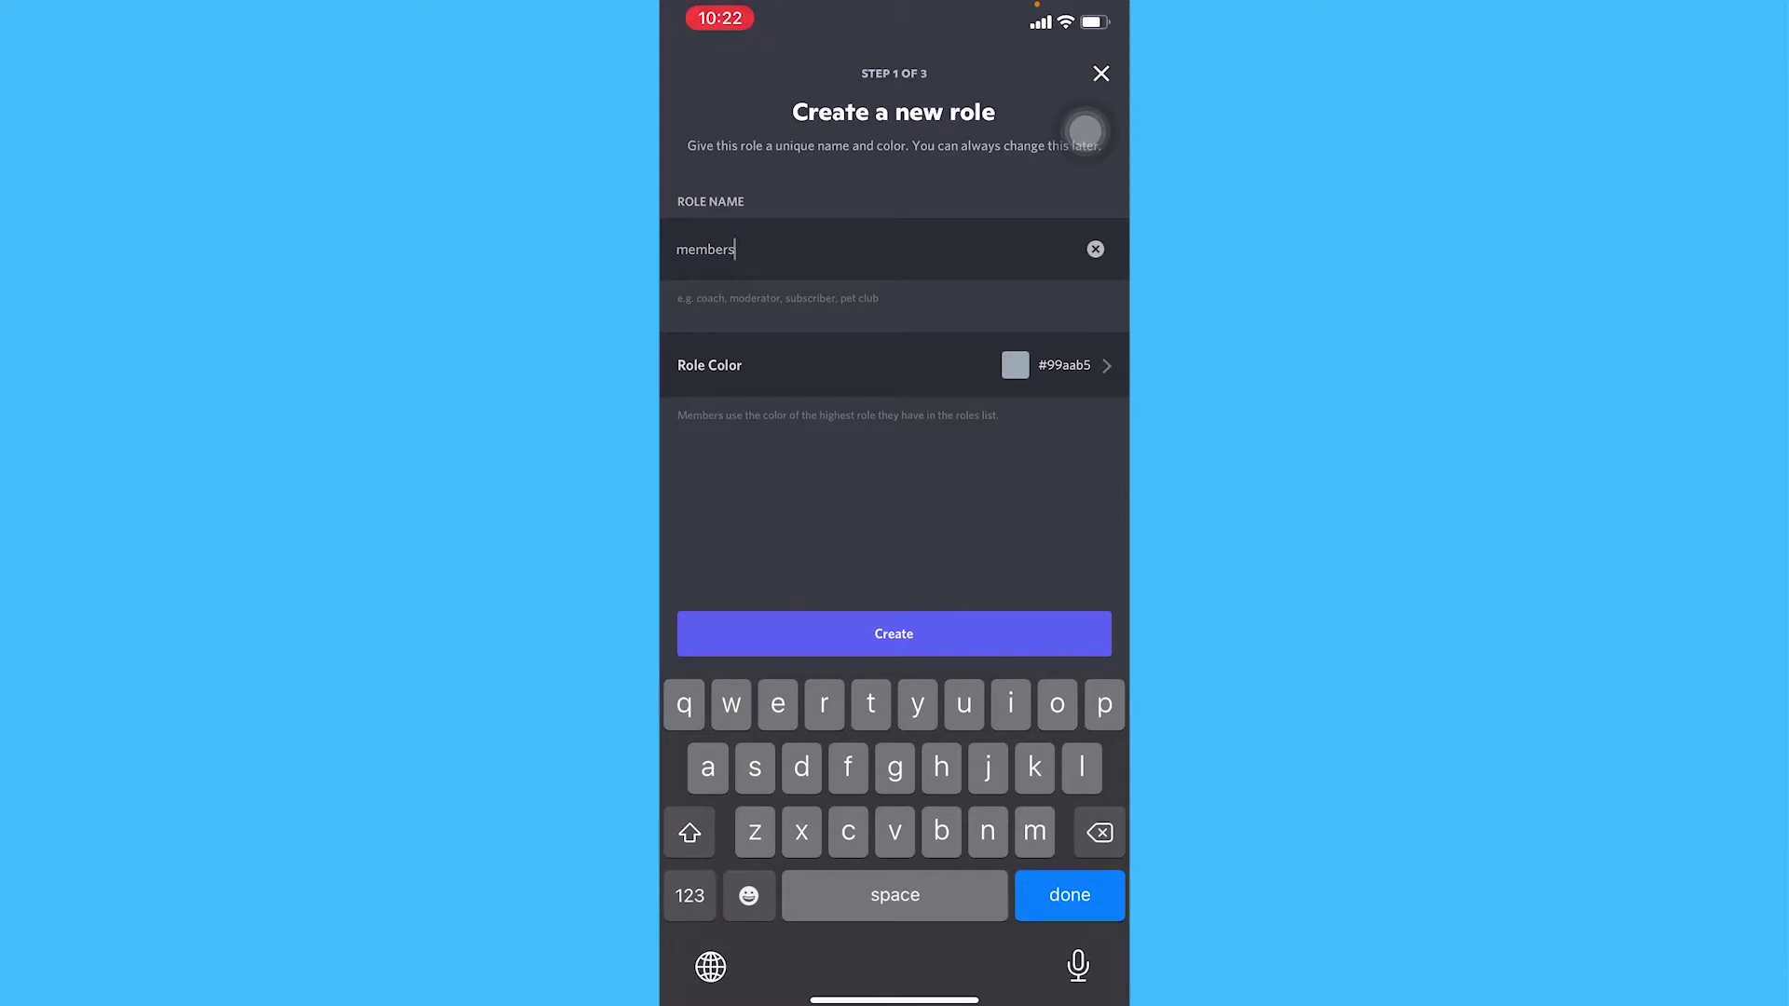
left_click(894, 634)
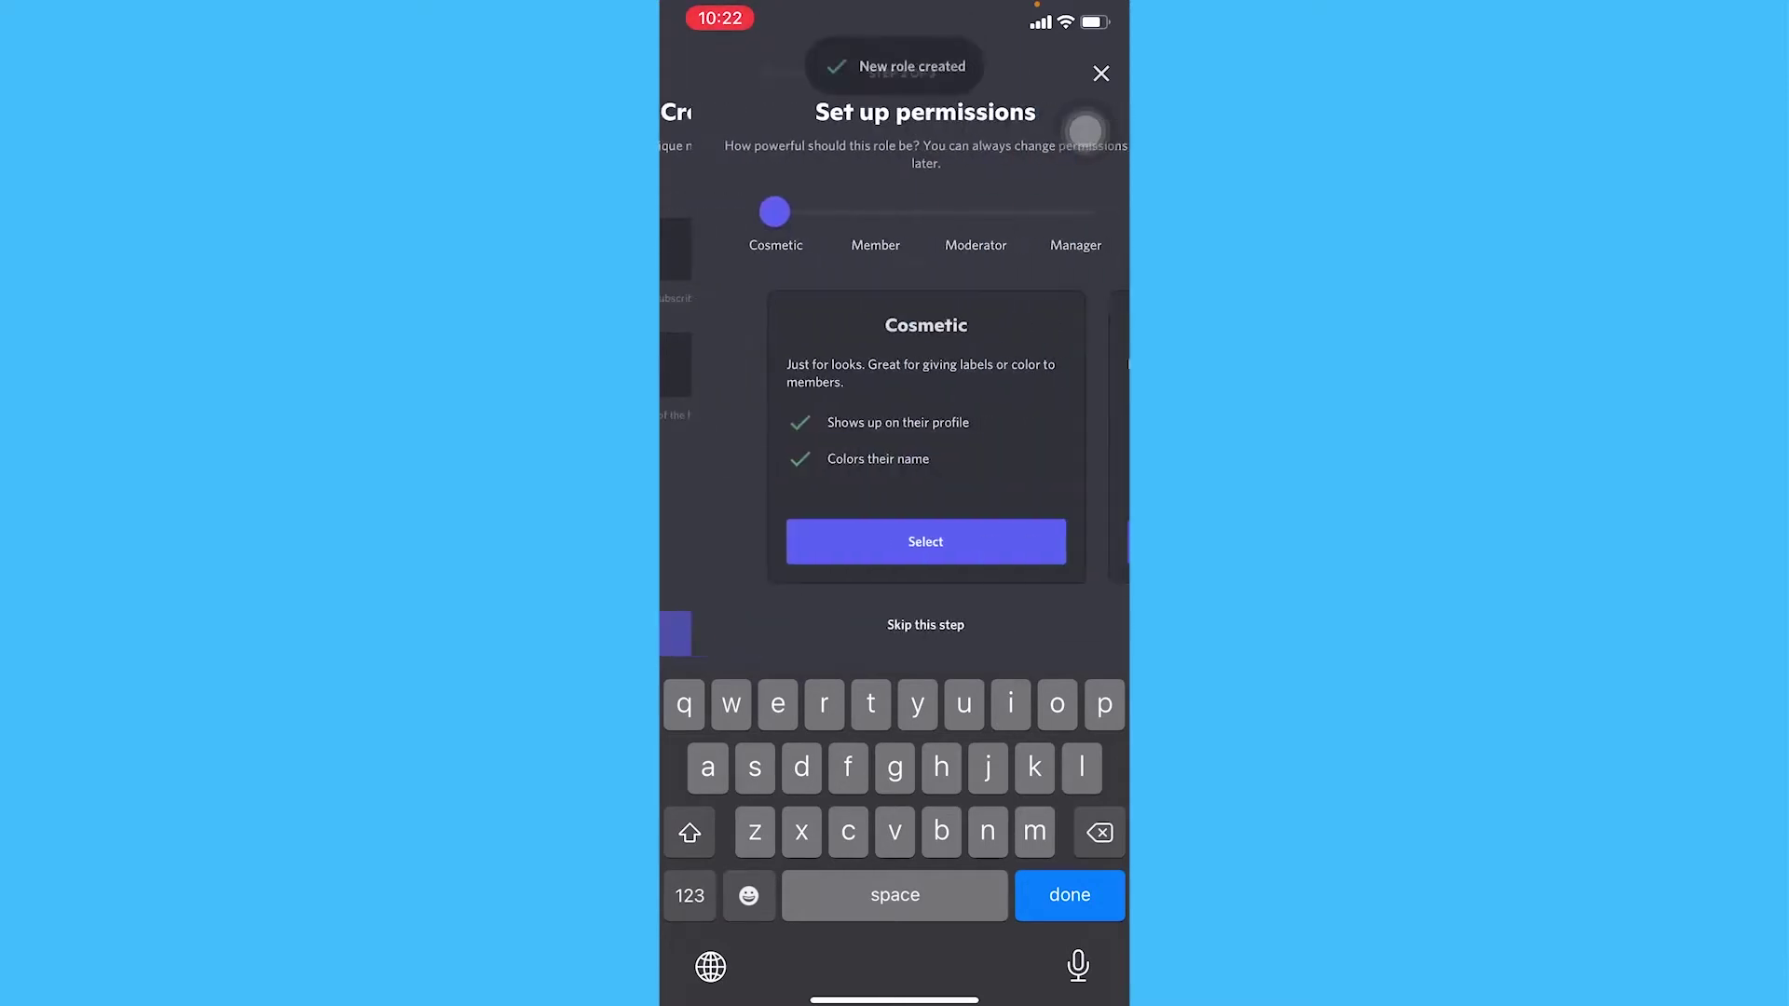
left_click(894, 771)
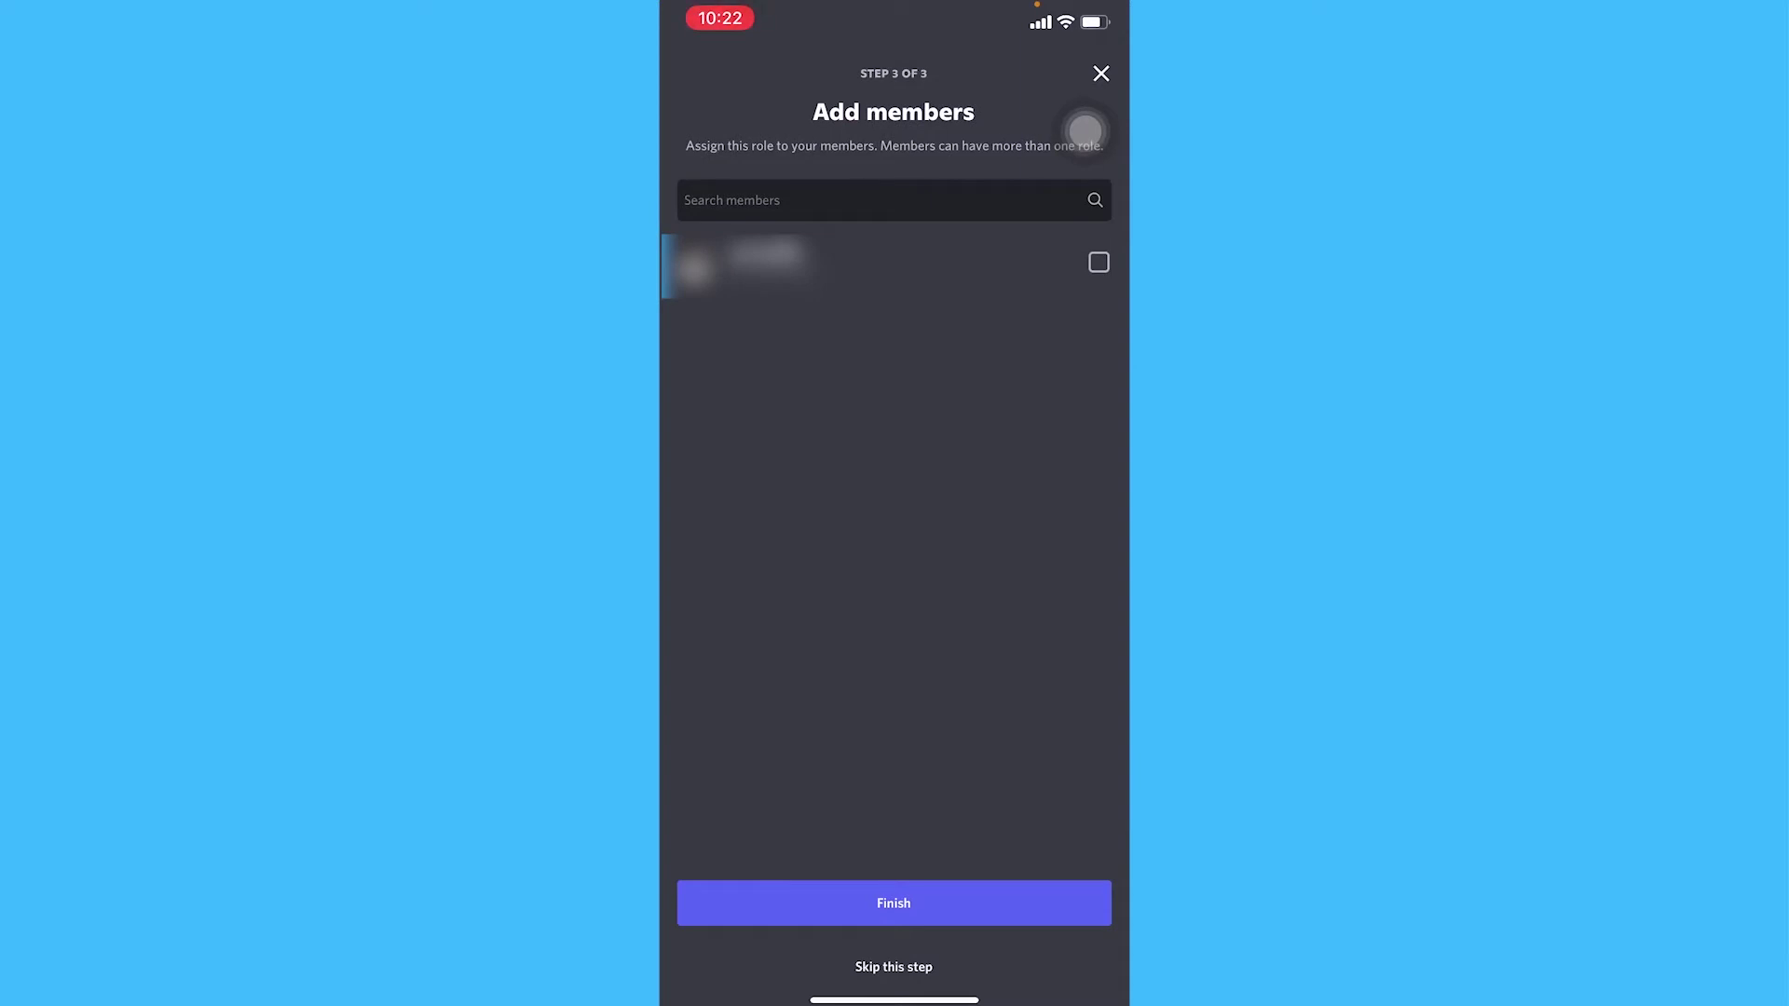
left_click(1085, 131)
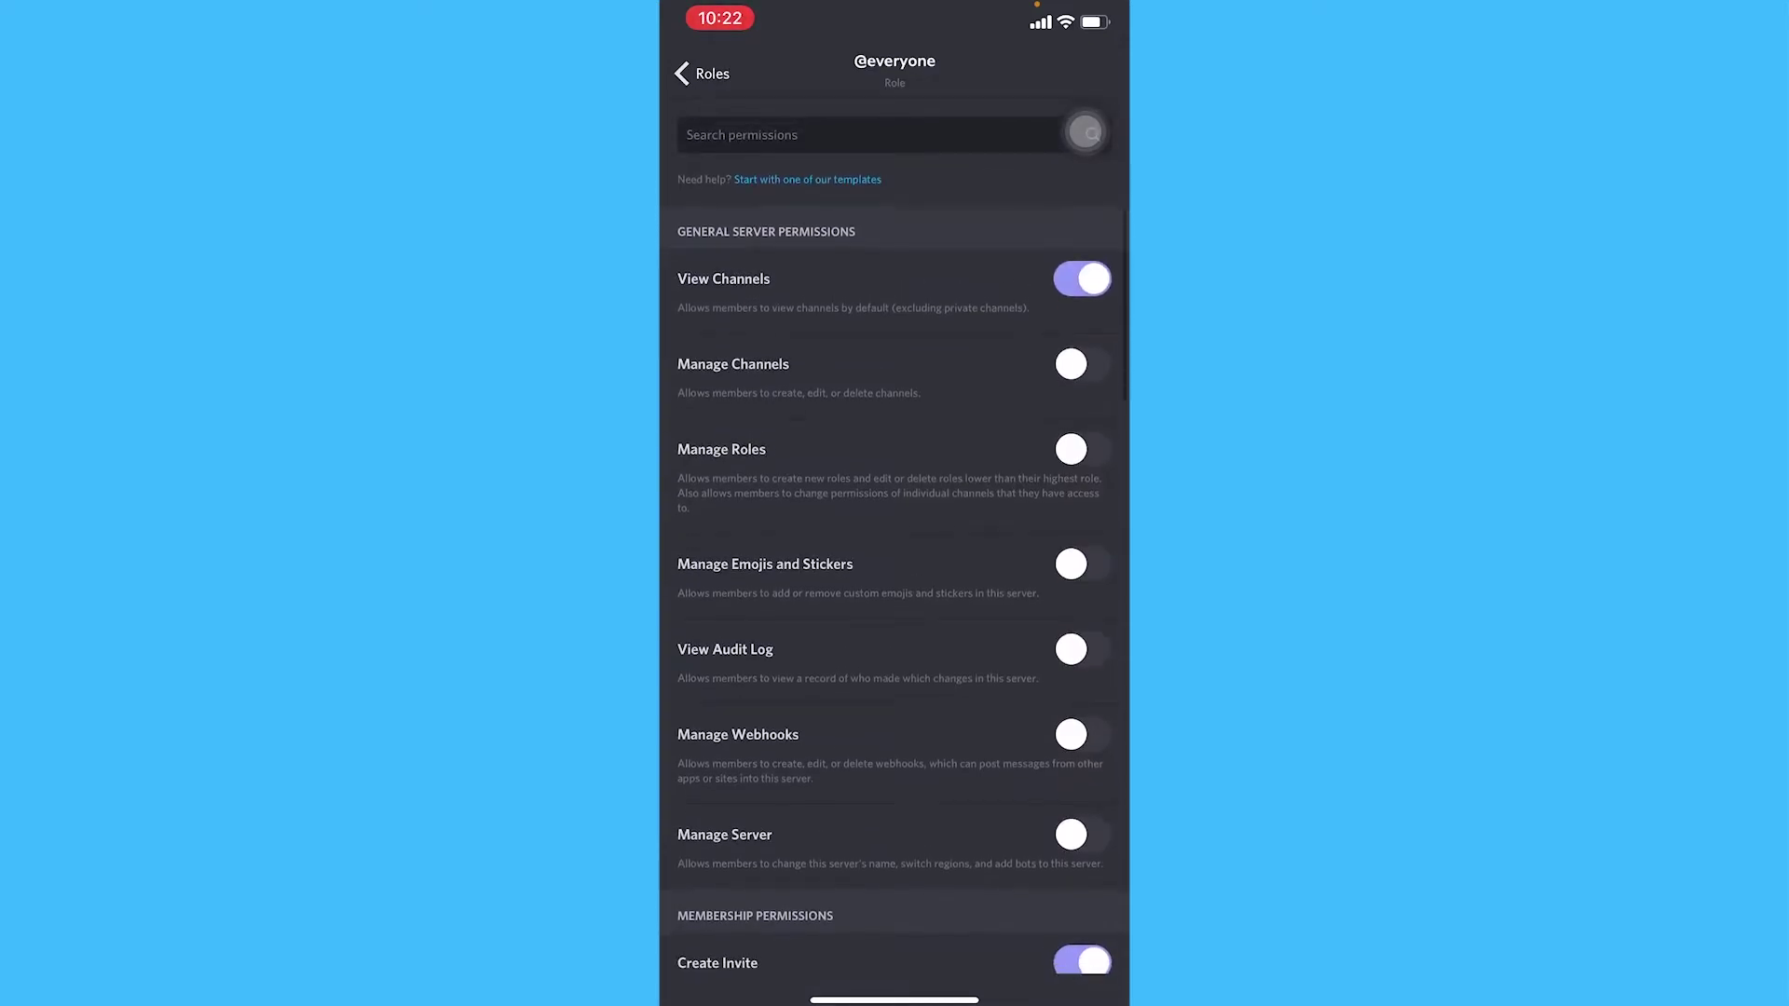
left_click(1082, 279)
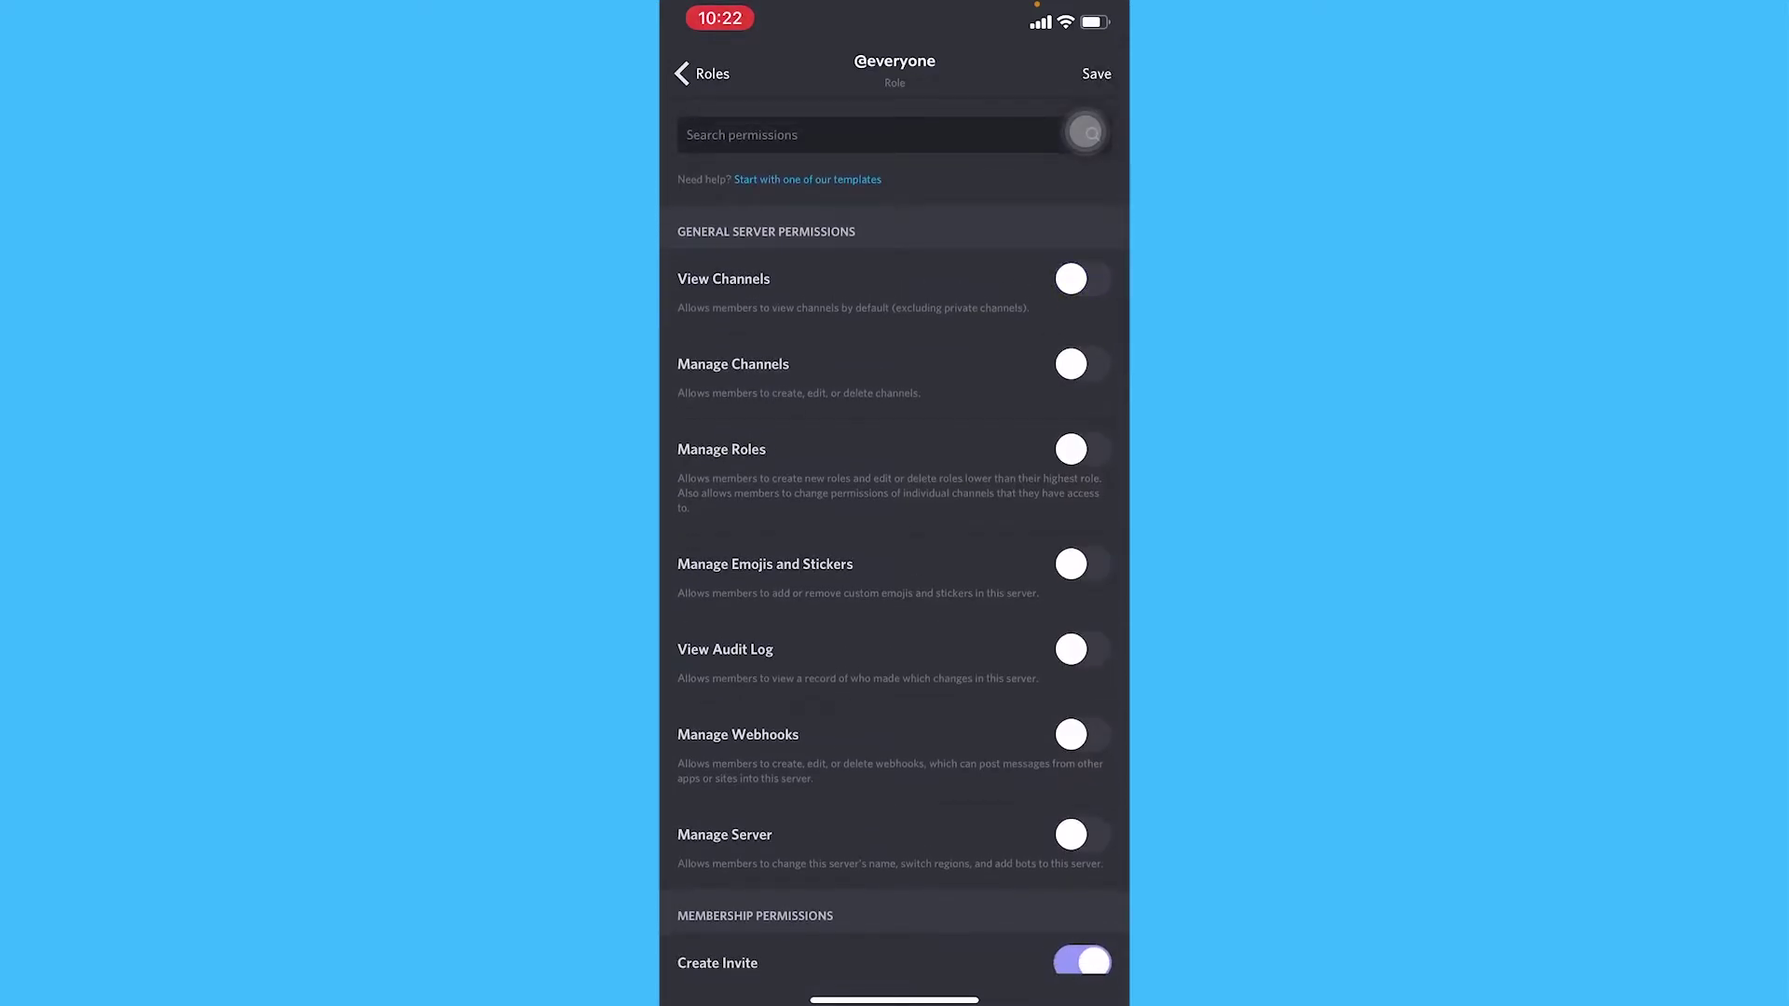
scroll(1085, 131, "down", 5)
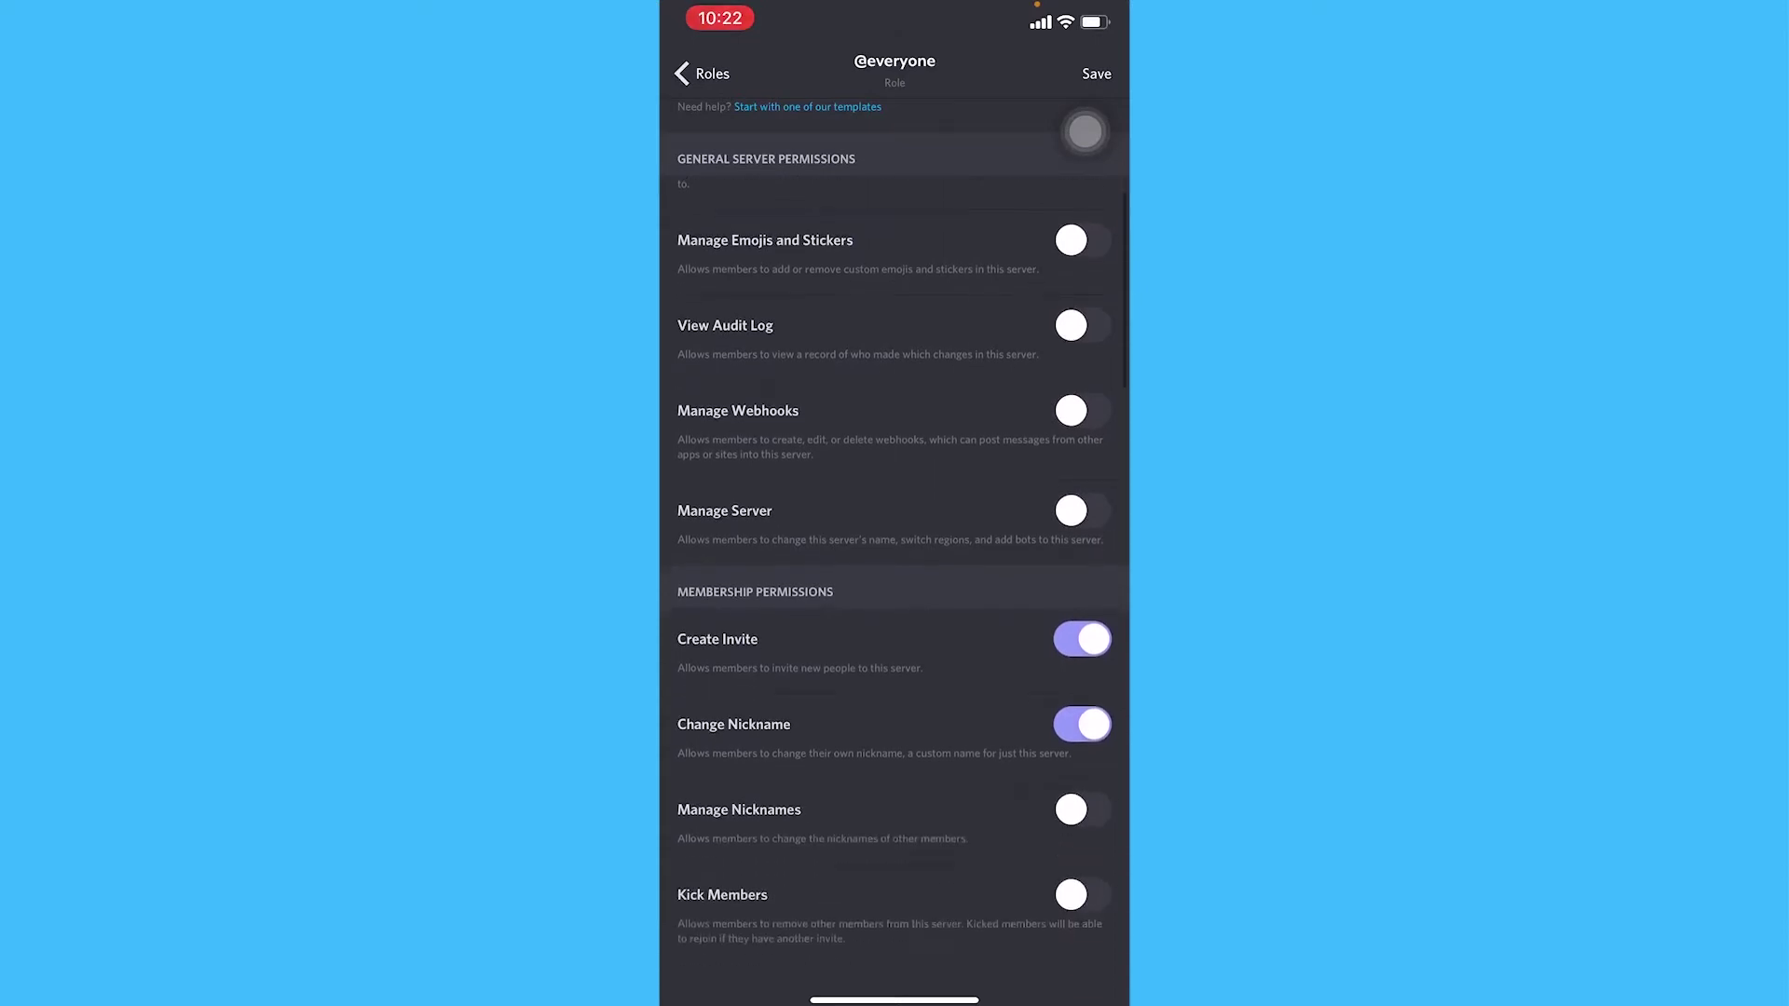
scroll(1084, 131, "down", 3)
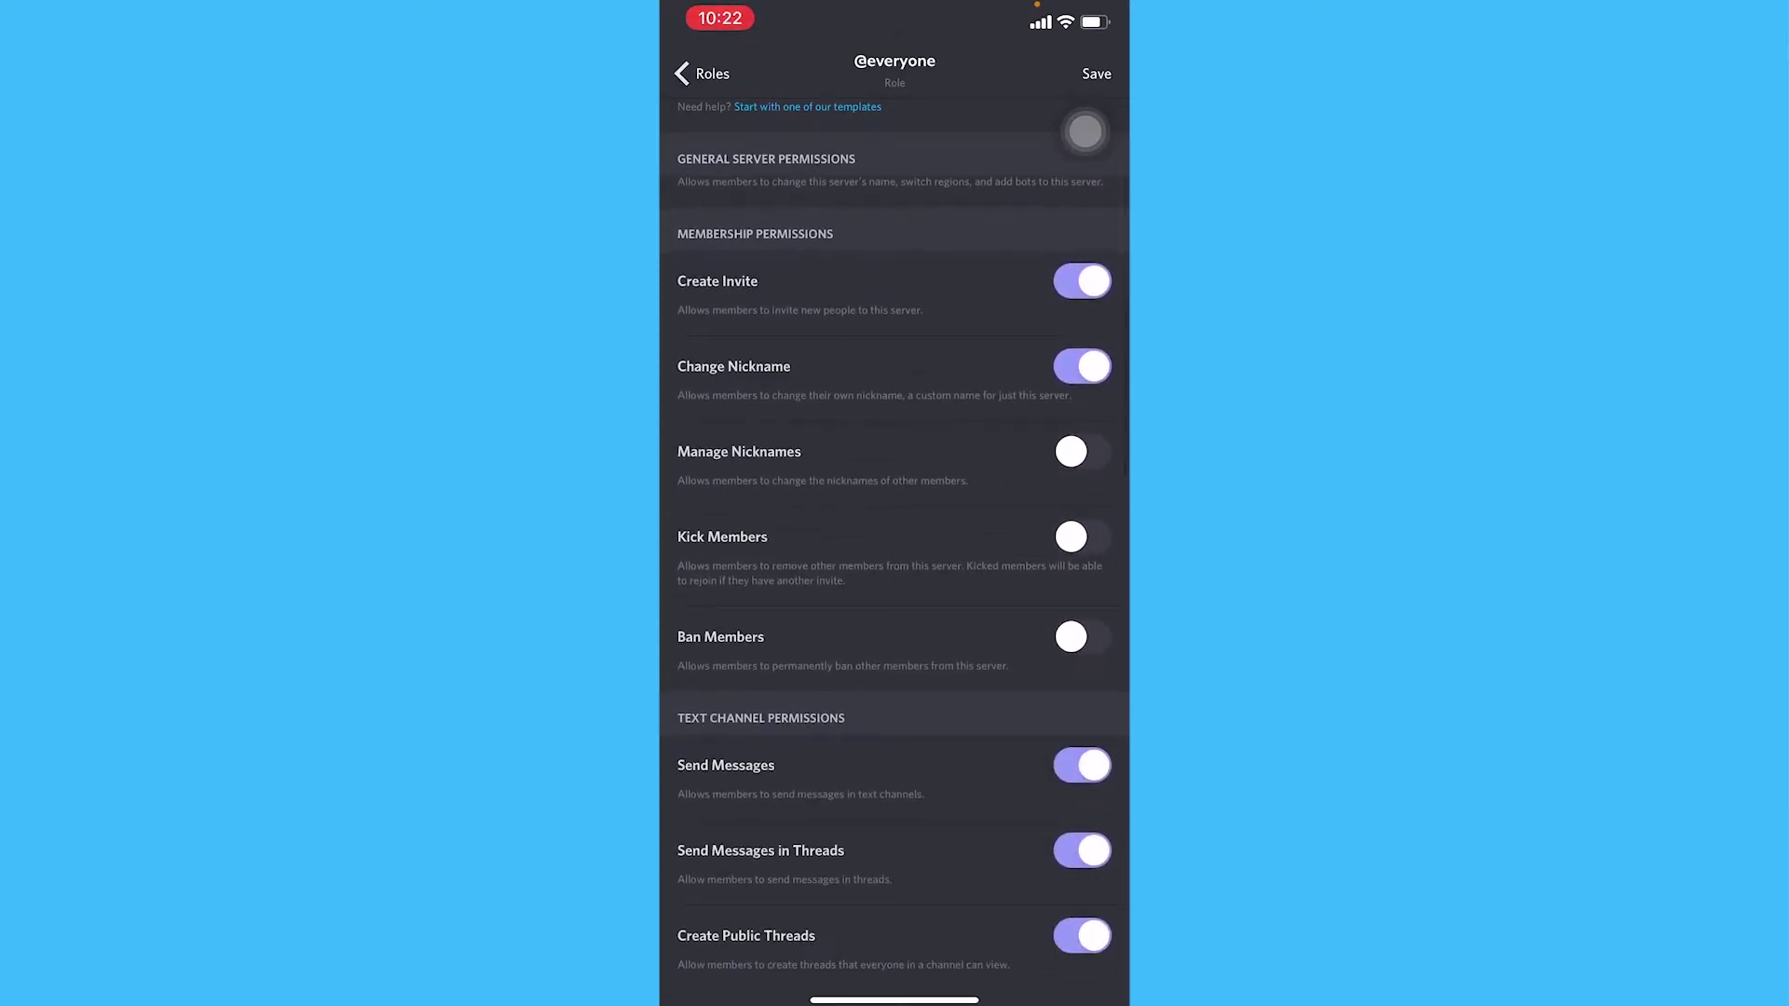
left_click(1082, 280)
left_click(1082, 366)
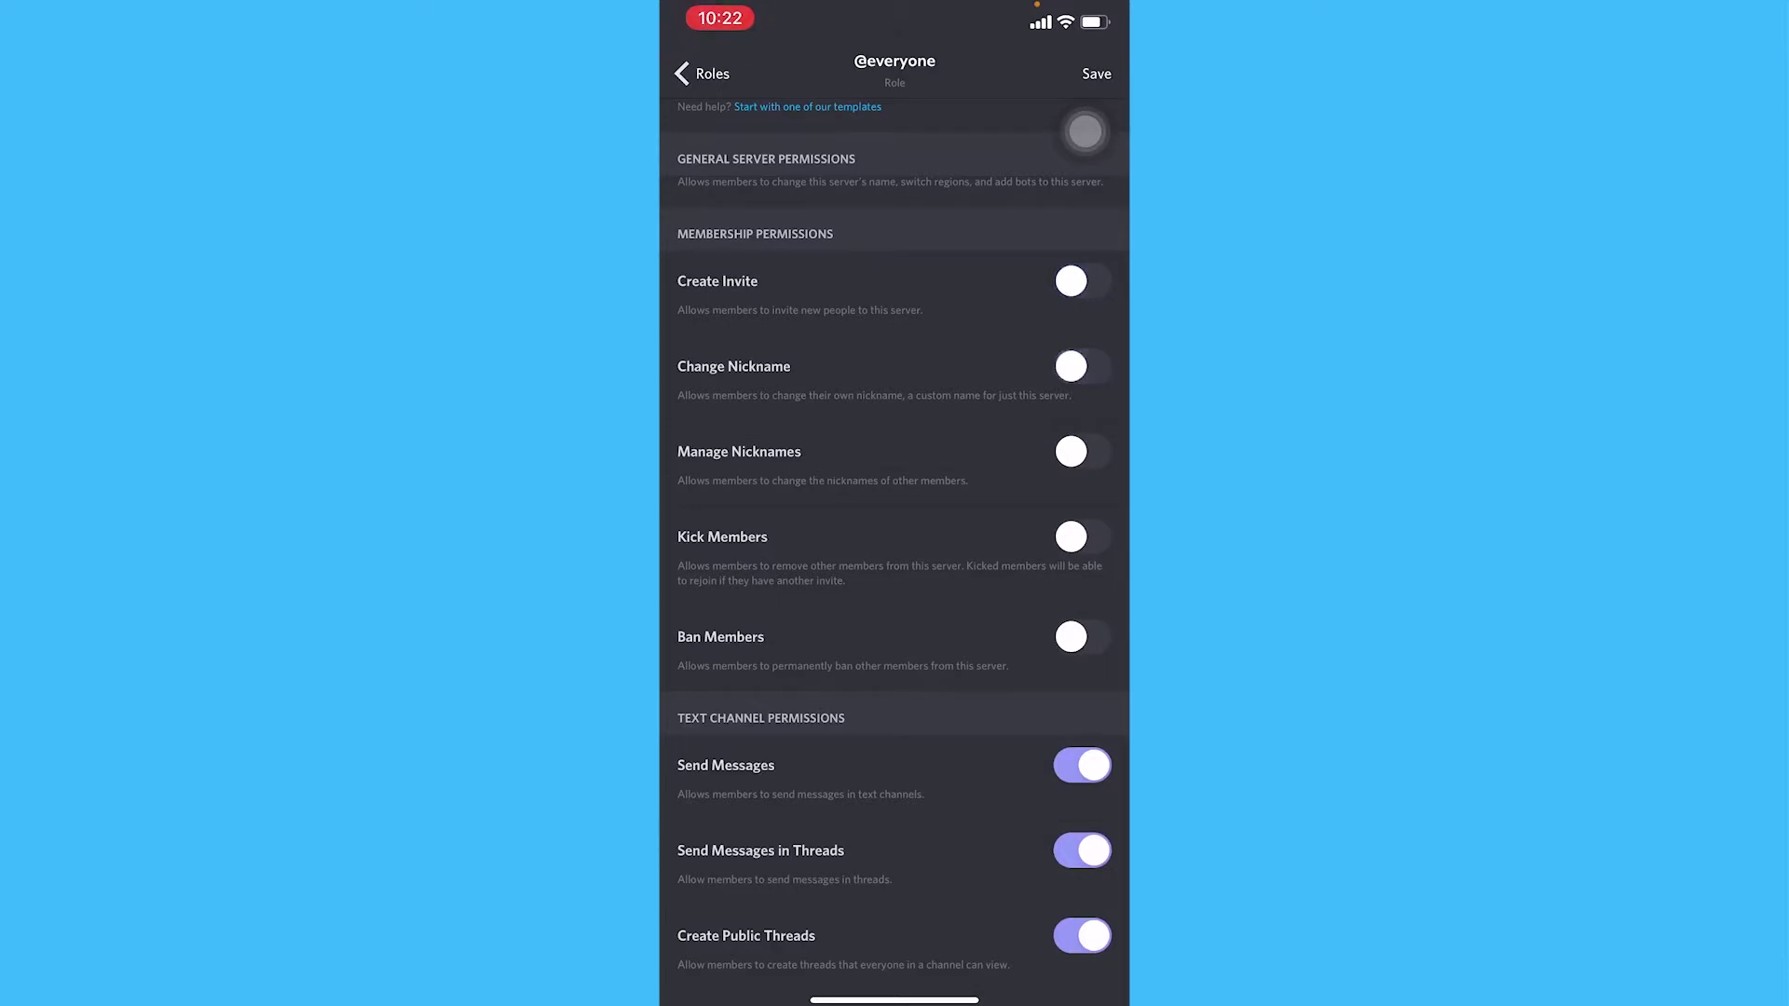
scroll(1085, 131, "down", 5)
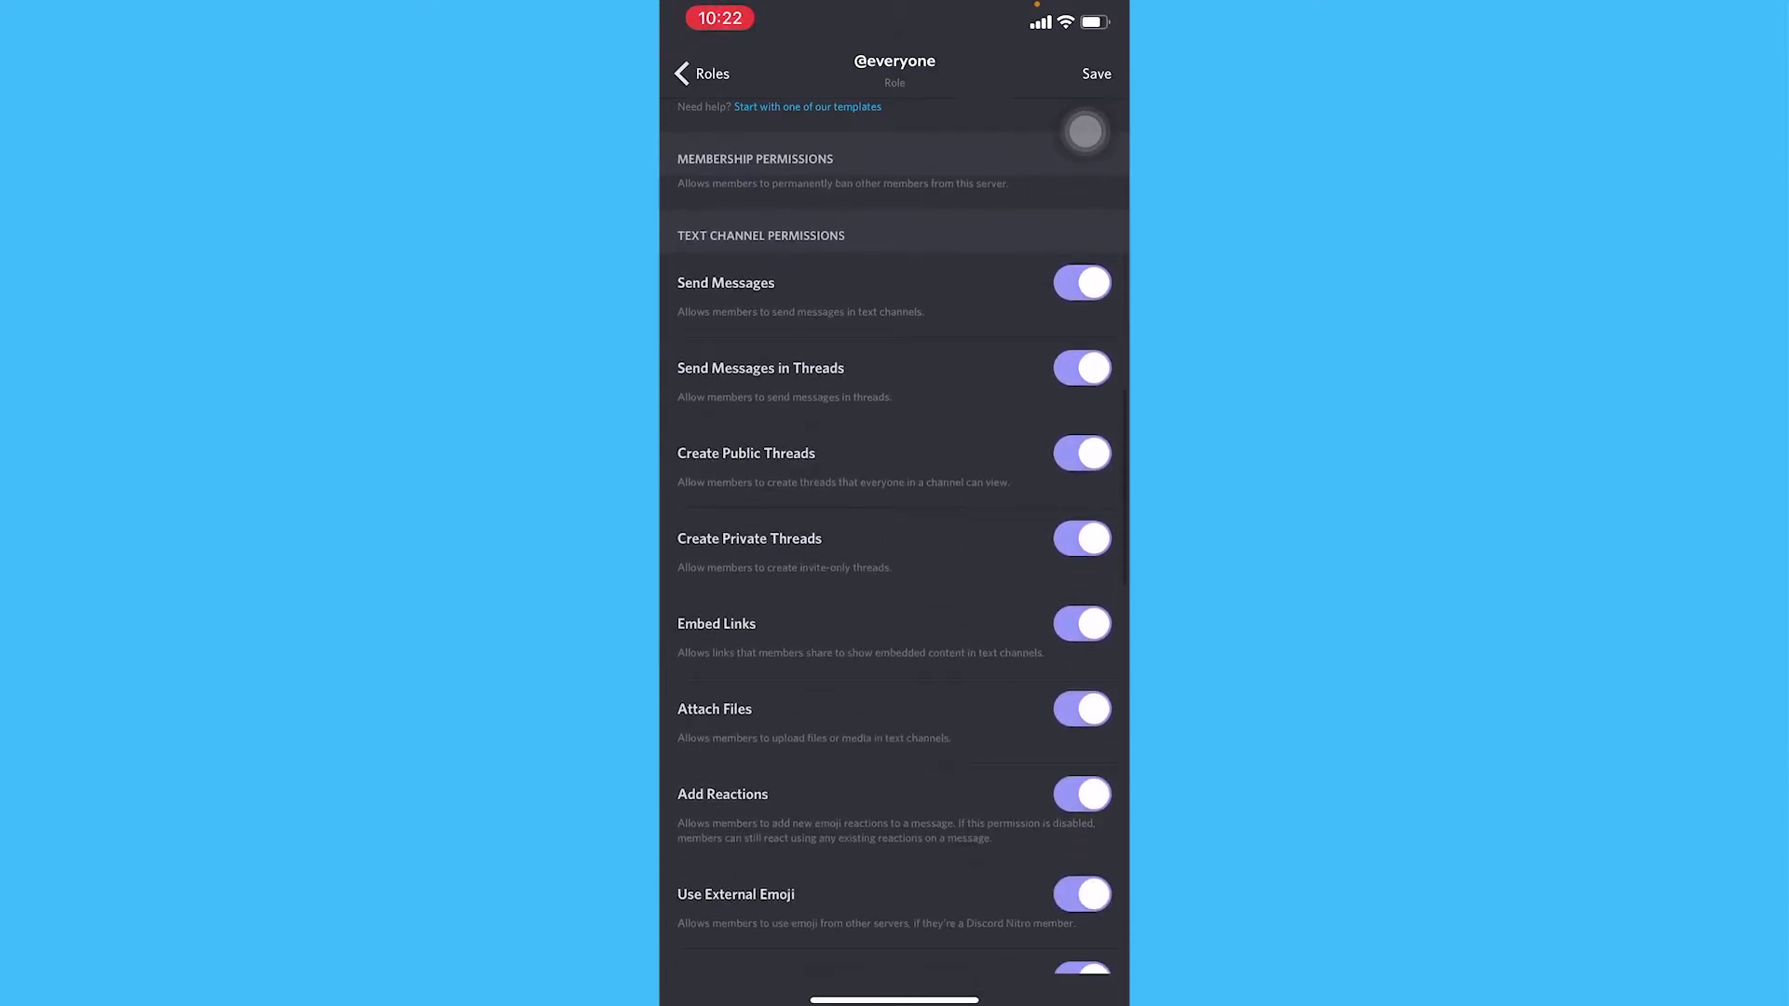
left_click(1082, 282)
left_click(1082, 368)
left_click(1082, 453)
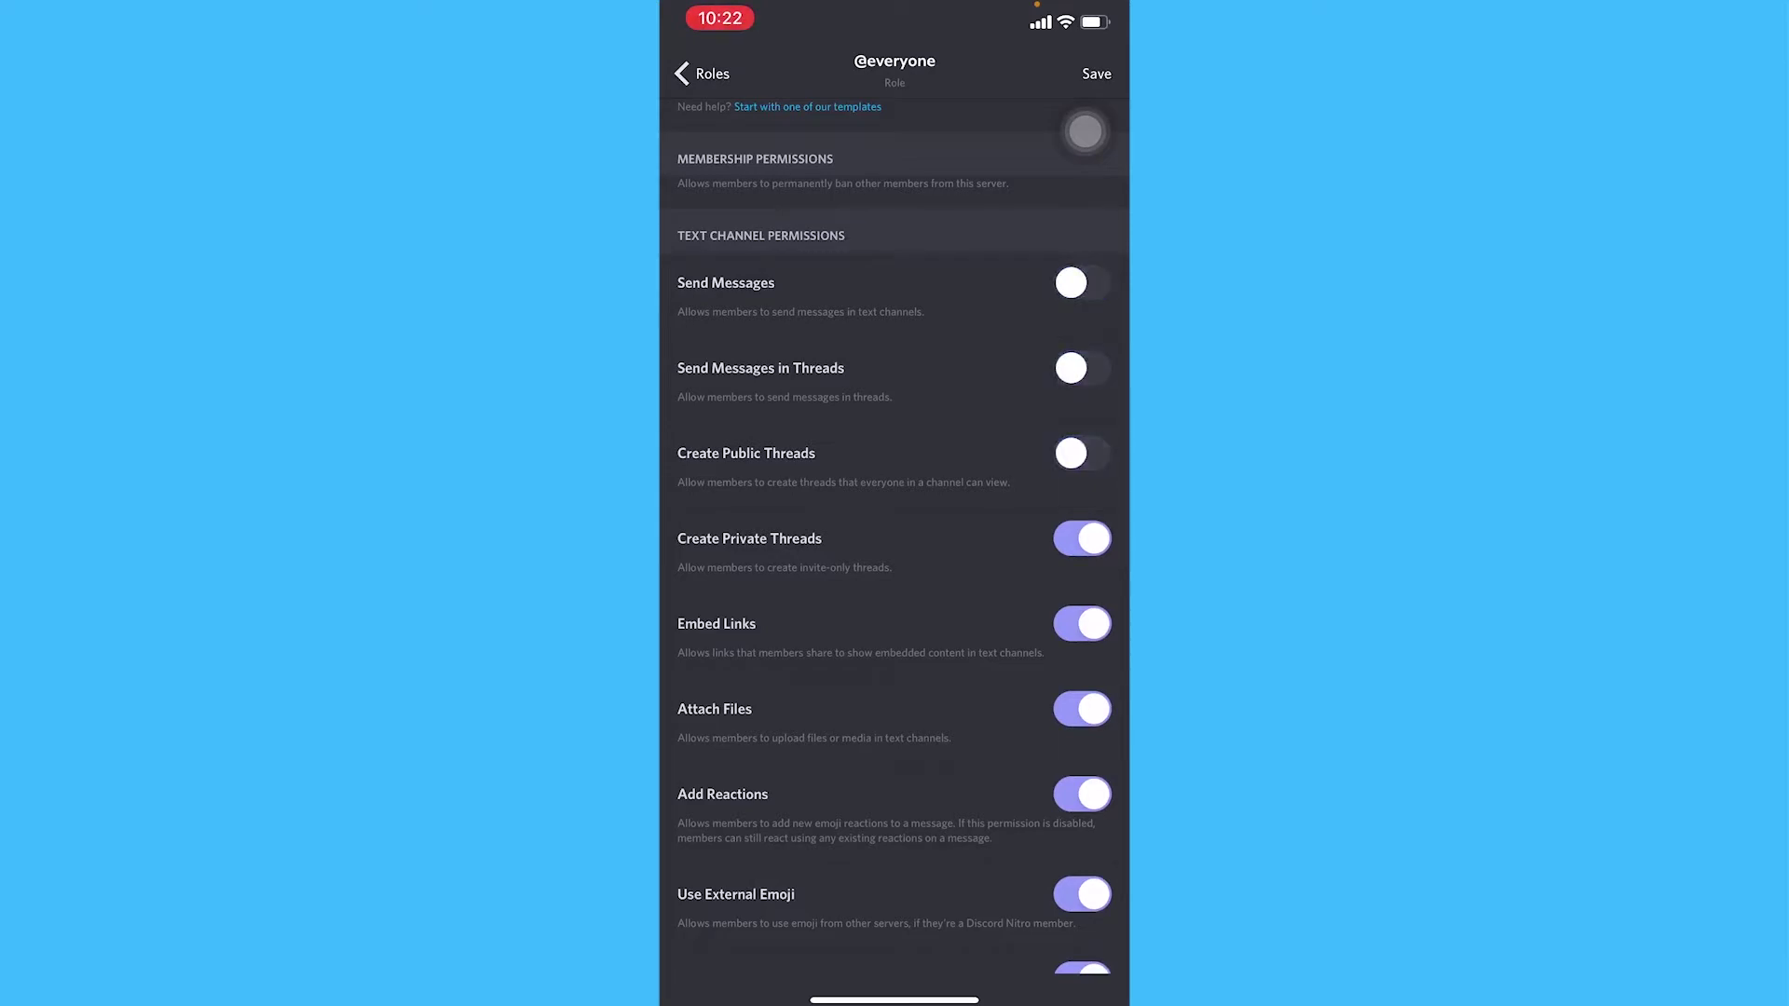
scroll(1084, 132, "down", 10)
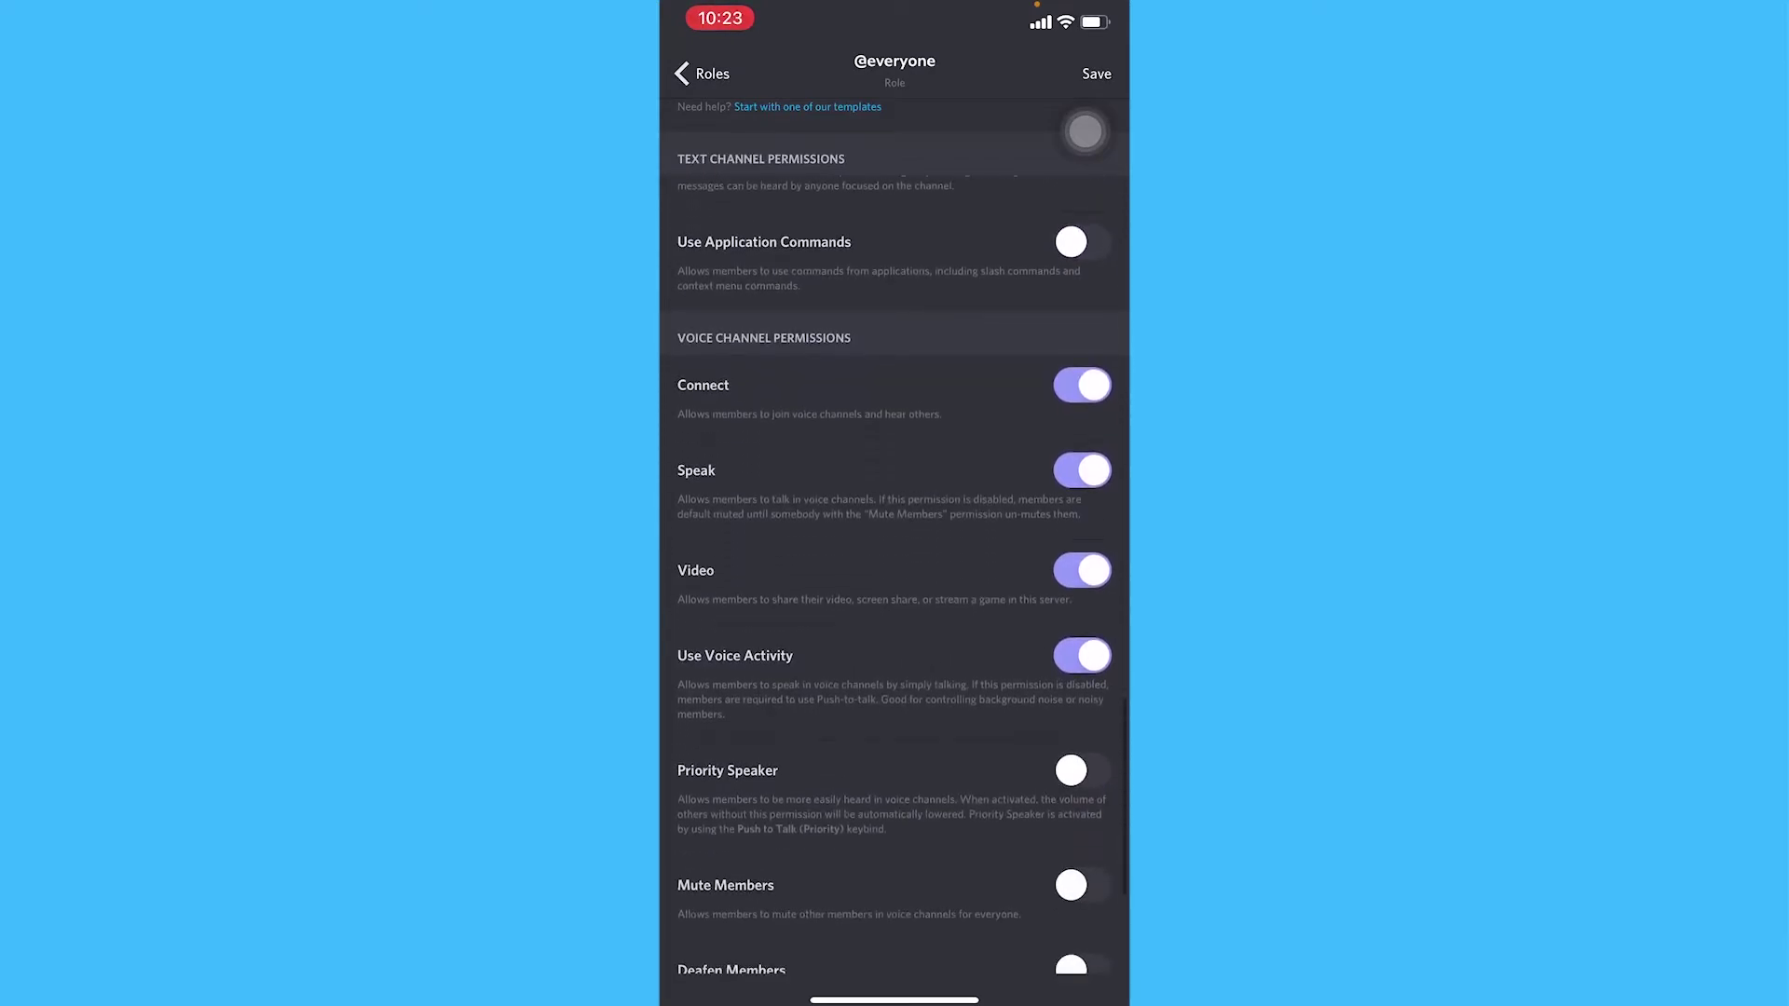
left_click(1082, 385)
left_click(1082, 470)
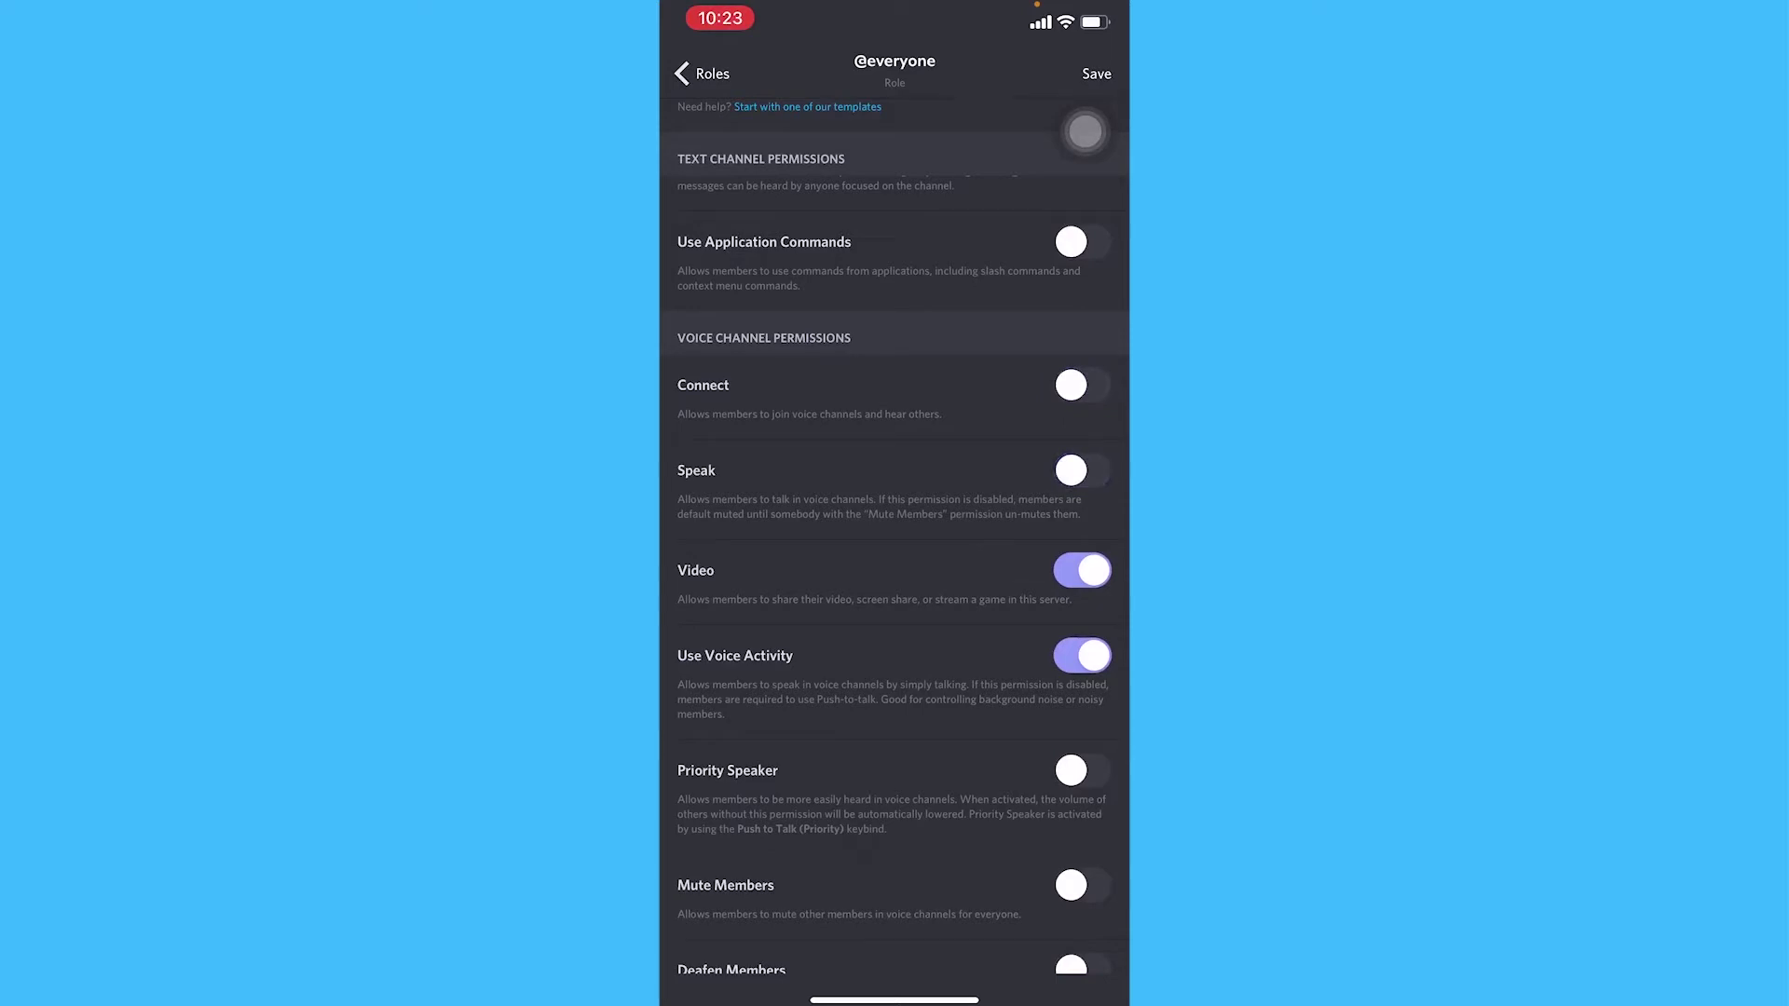
left_click(1082, 571)
left_click(1082, 655)
scroll(895, 560, "down", 4)
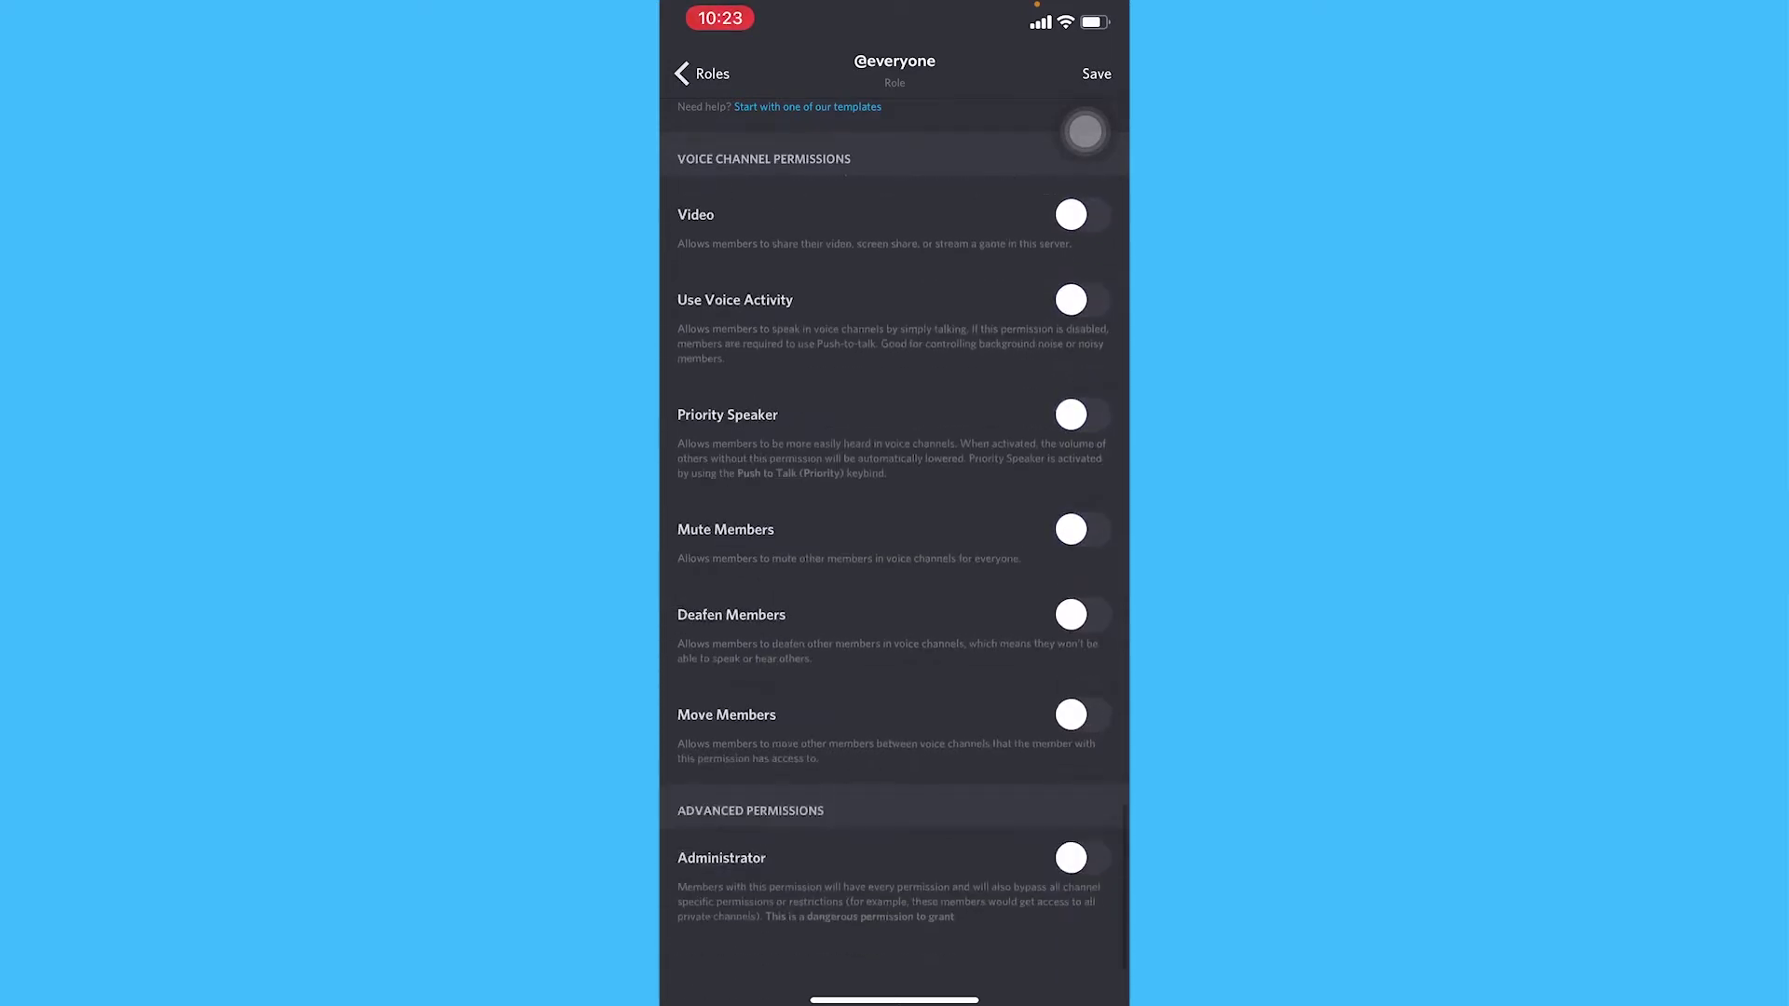
left_click(1097, 74)
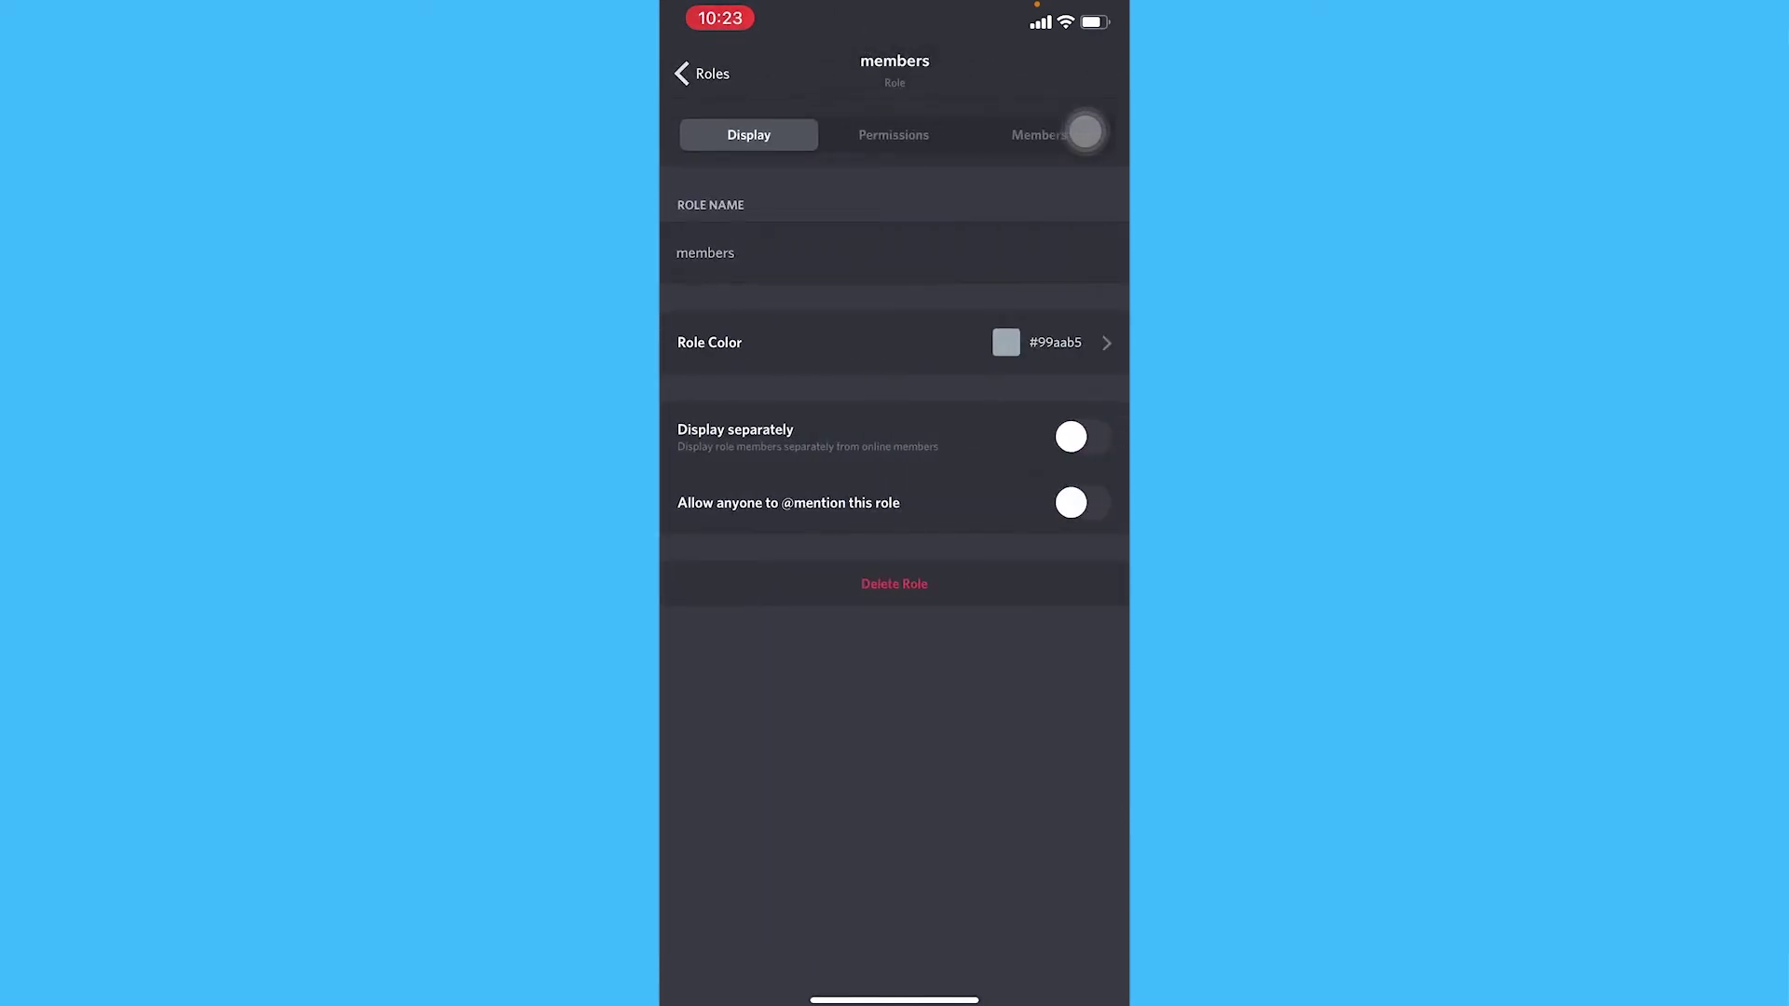
Let the members role view channels, create invites and change nicknames, keeping Manage Nicknames off.
left_click(894, 135)
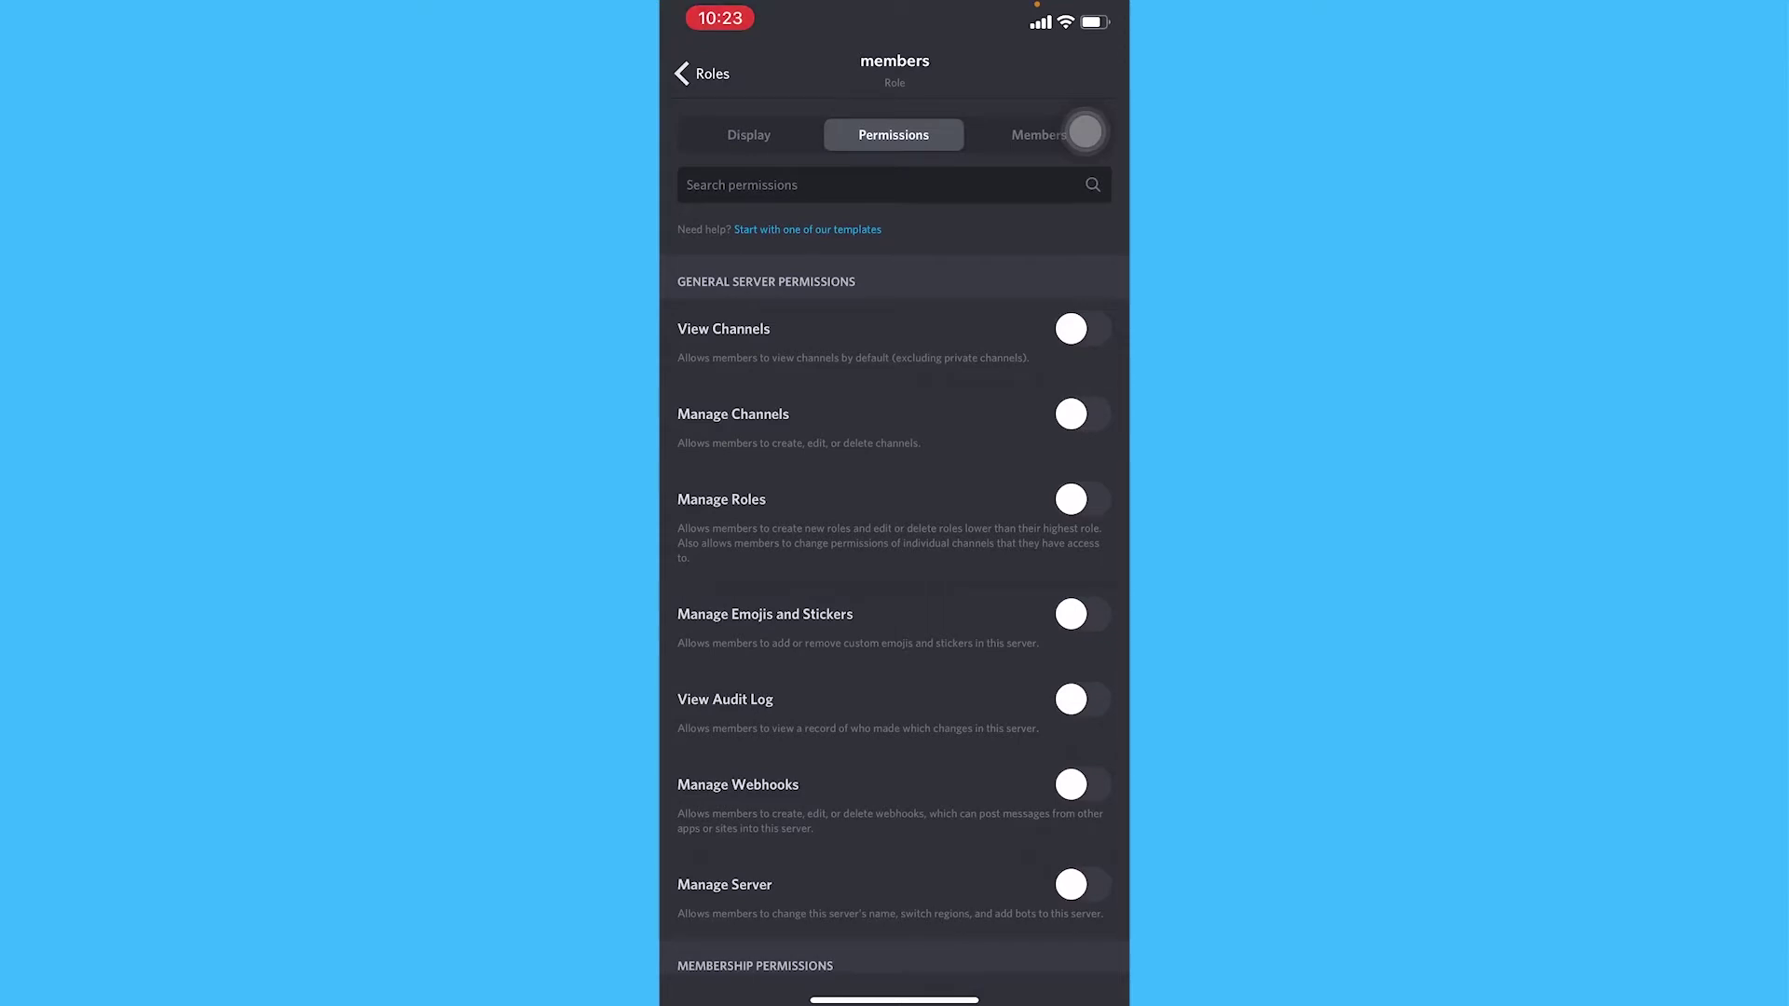
left_click(1081, 329)
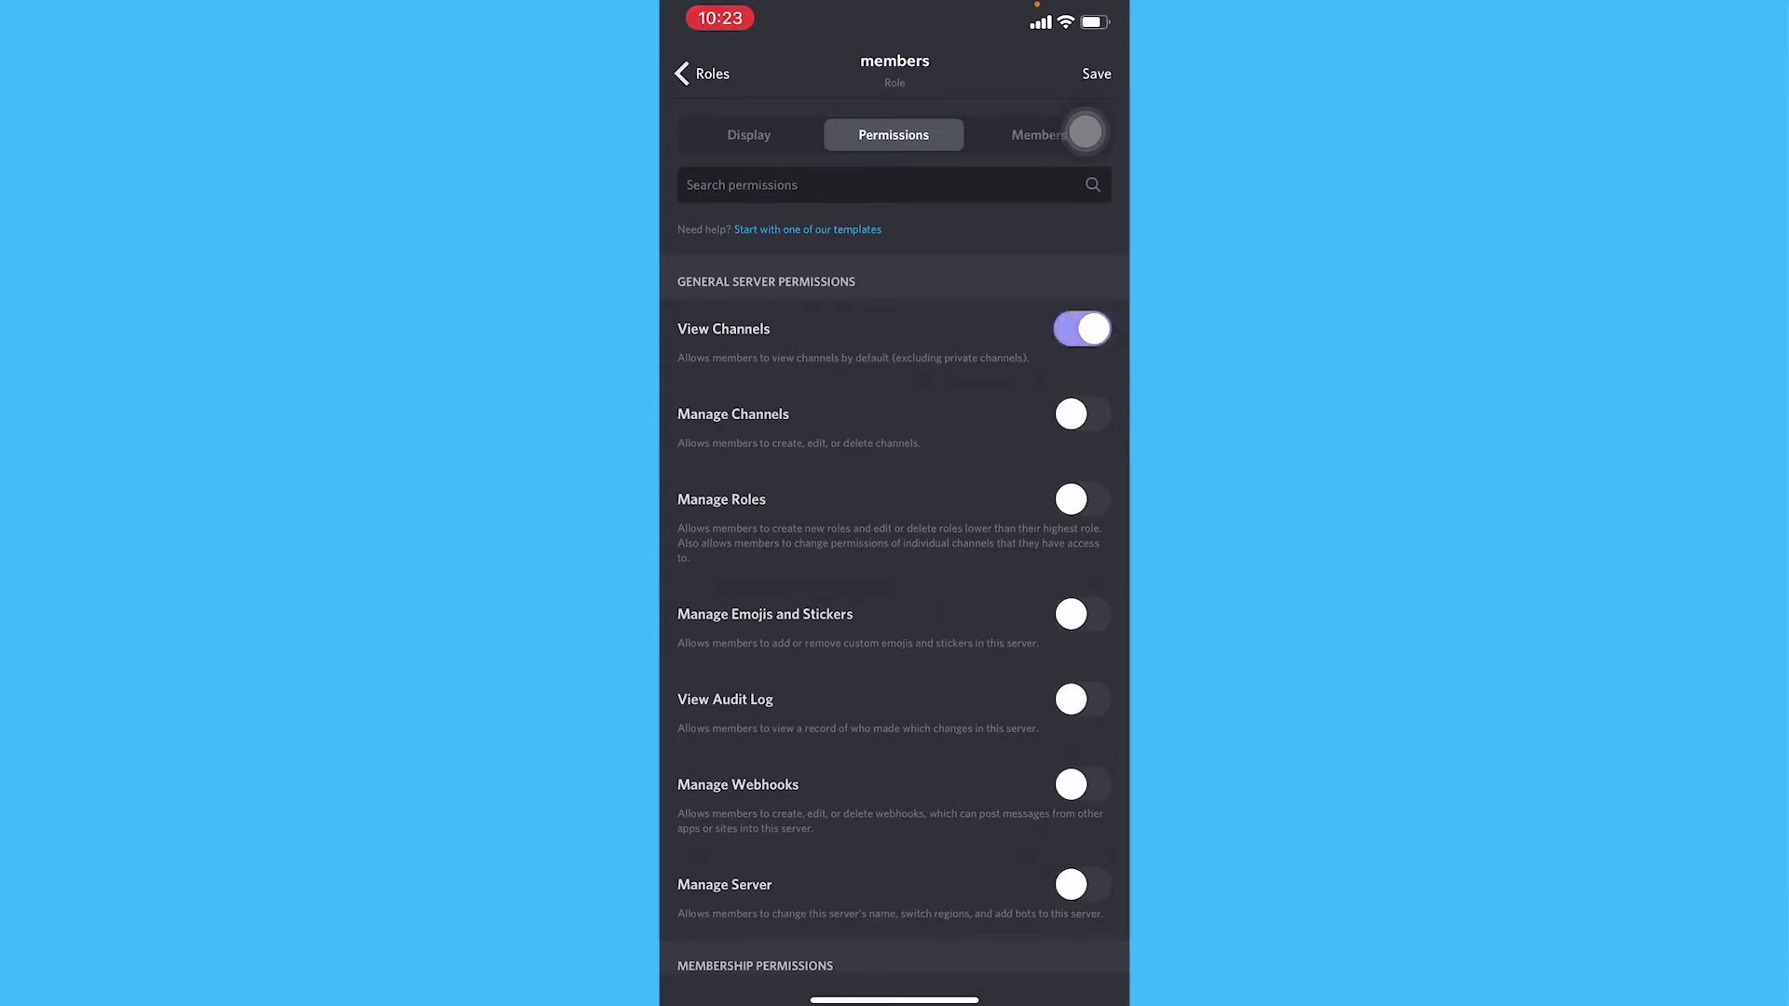
scroll(895, 560, "down", 6)
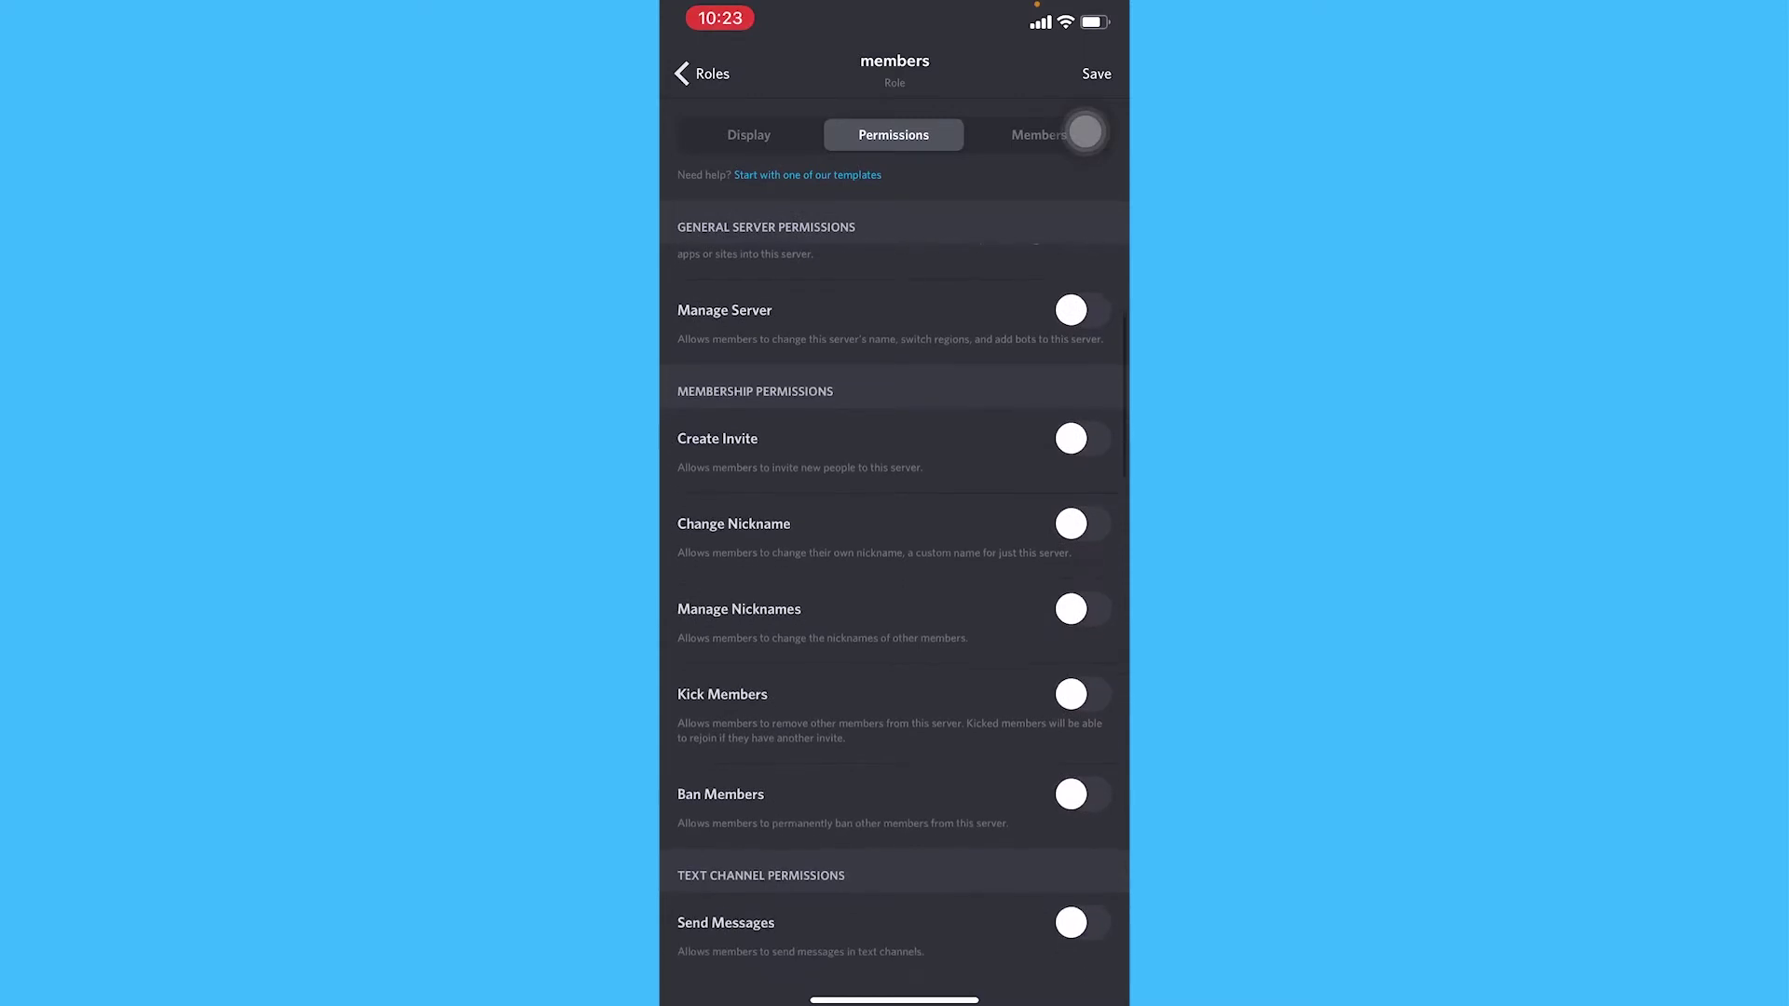
left_click(1081, 438)
left_click(1081, 524)
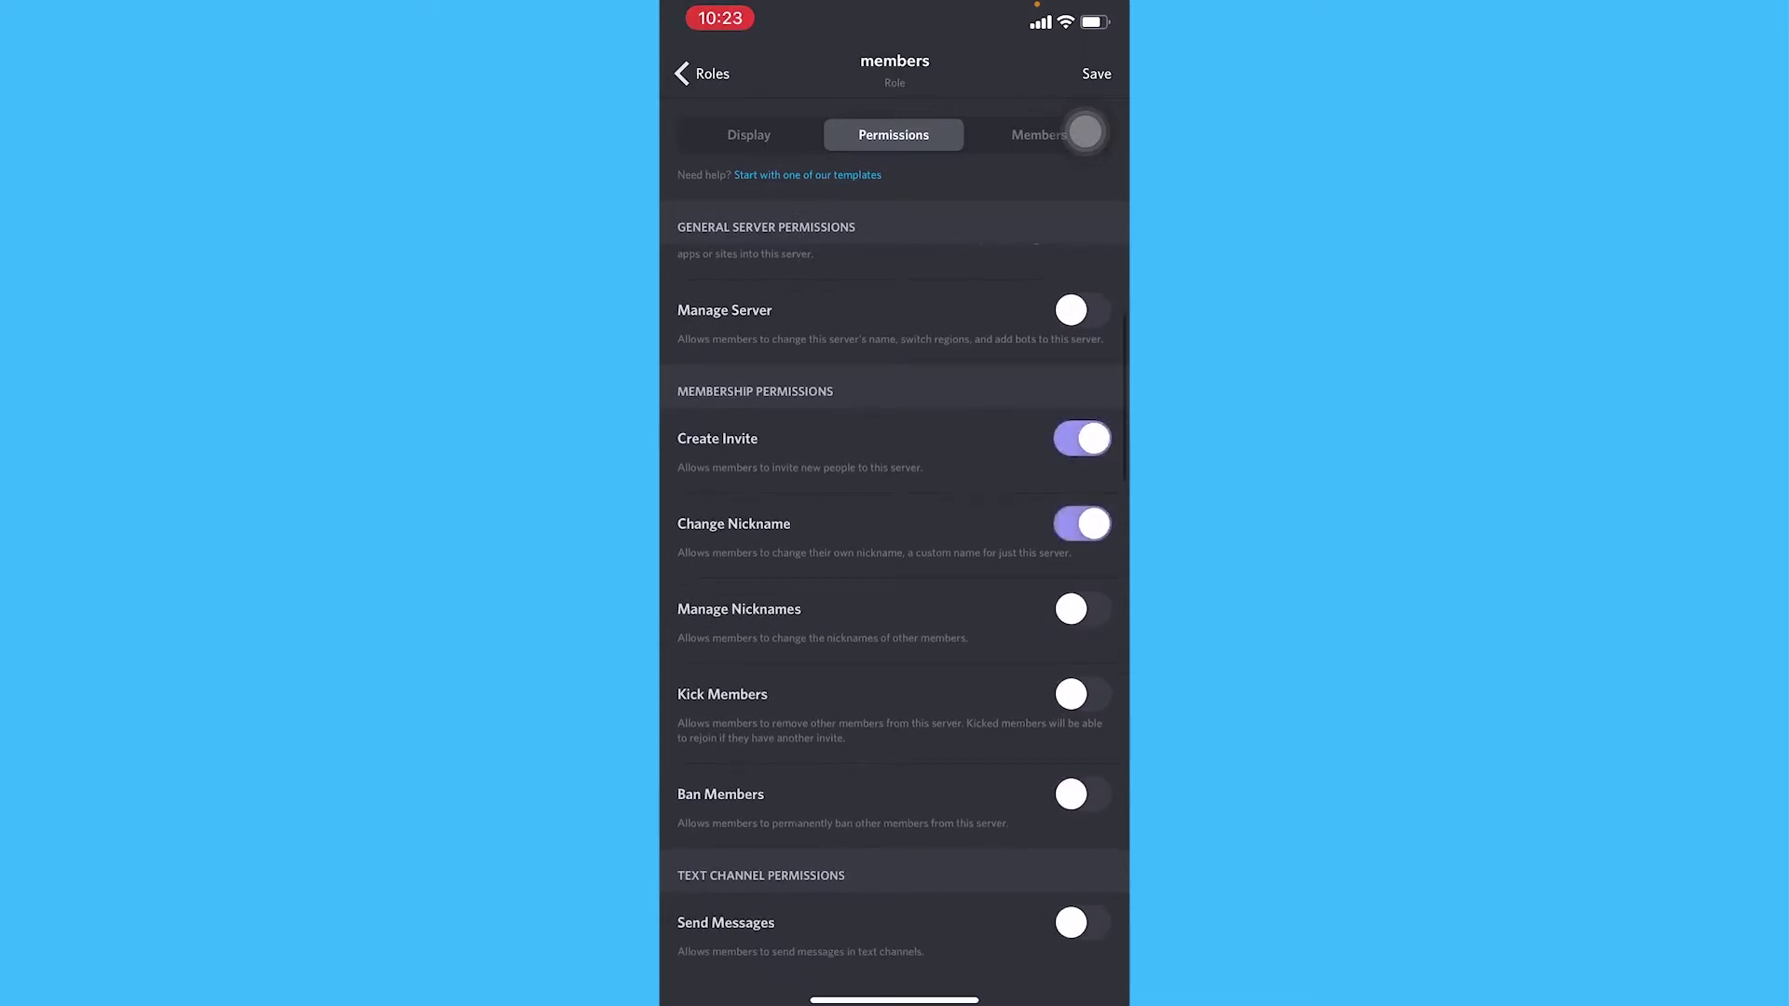
left_click(1081, 608)
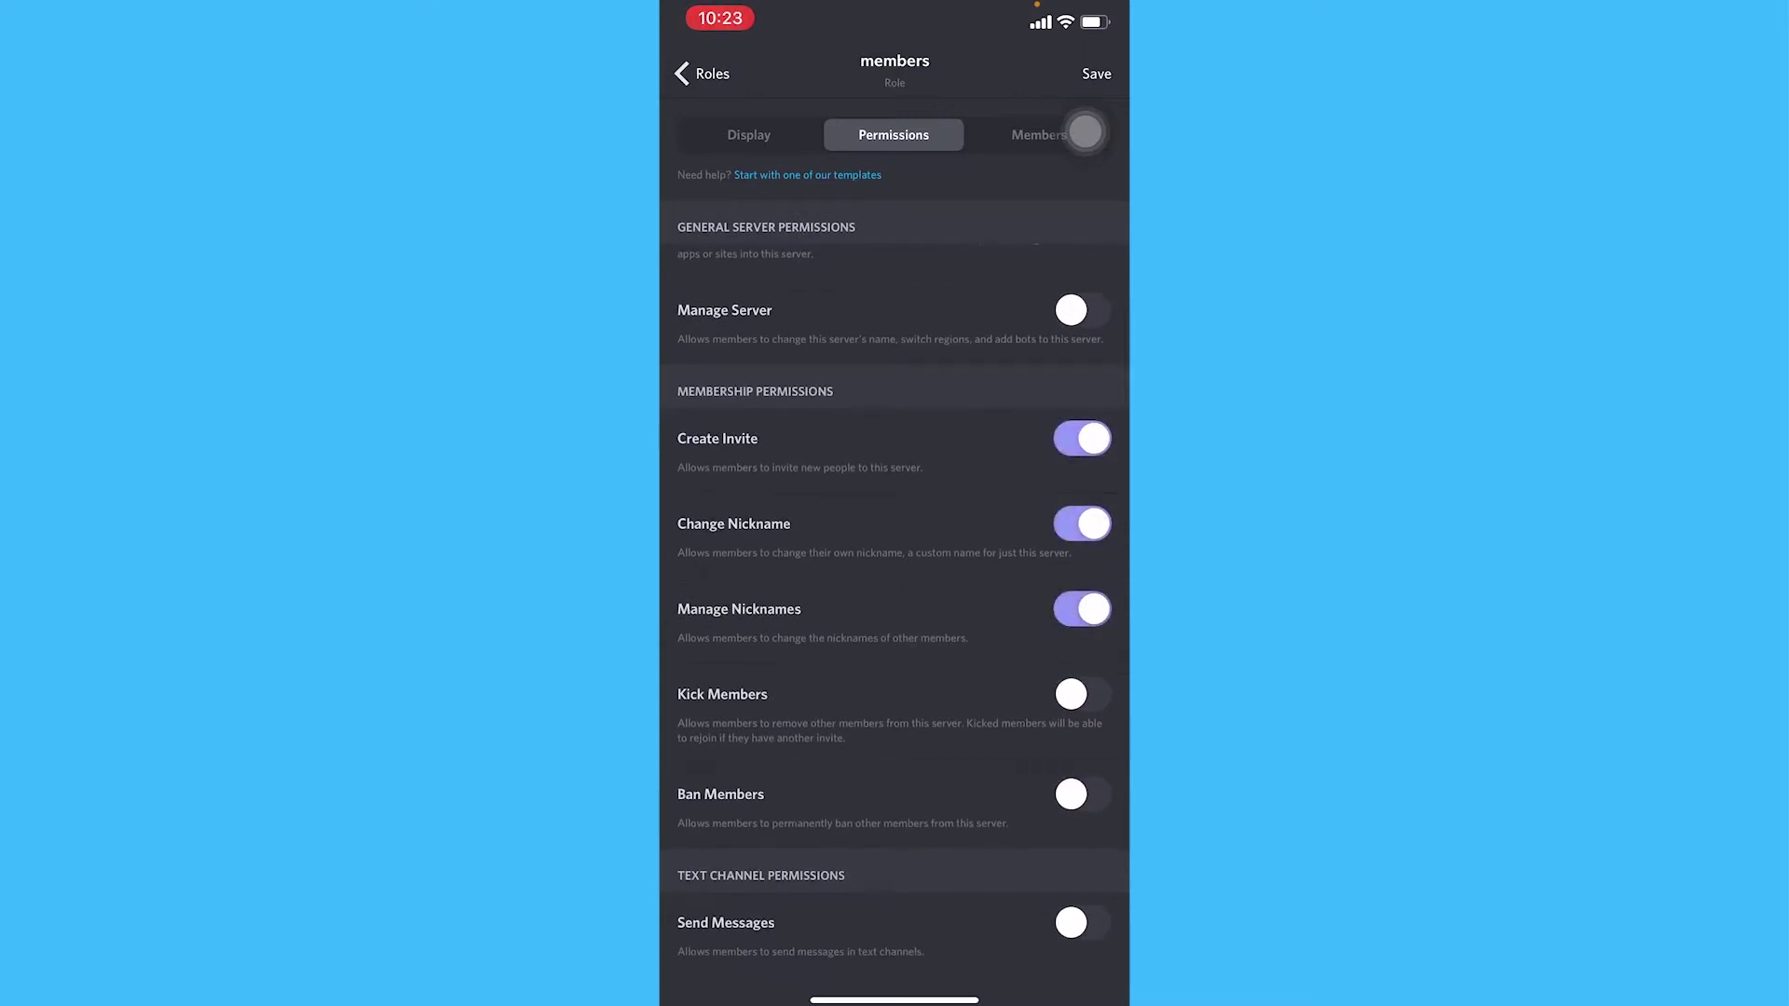
scroll(894, 606, "down", 1)
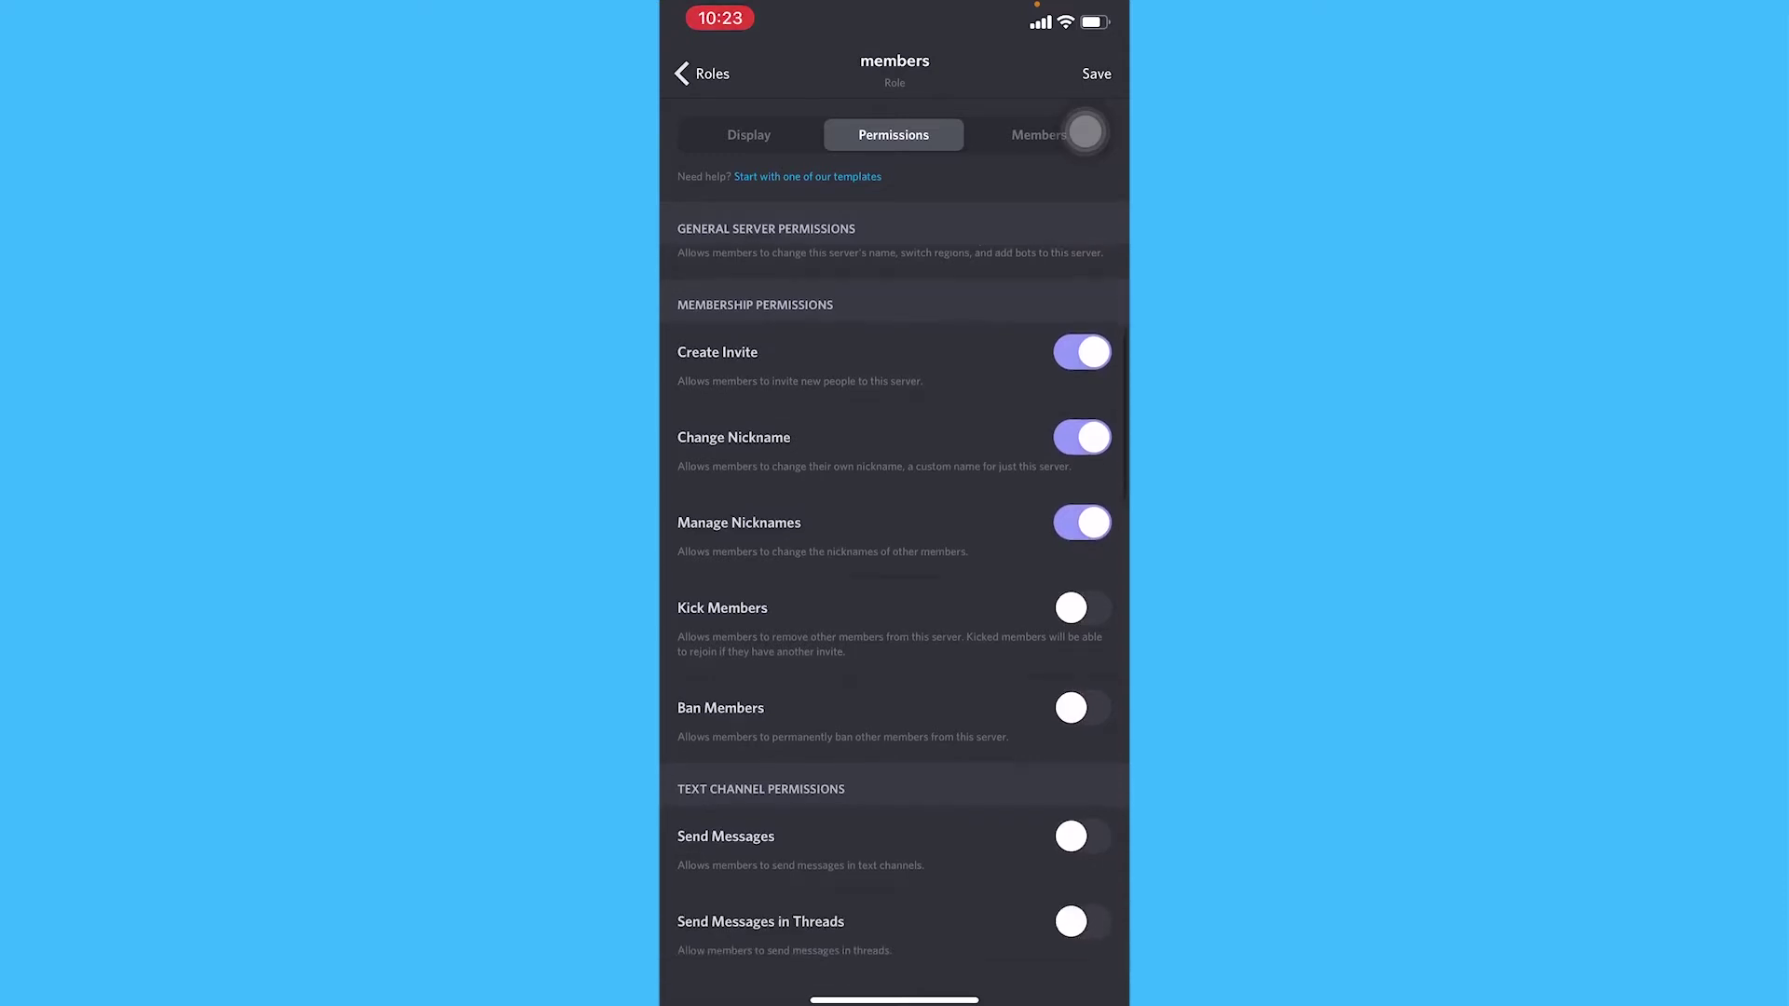
scroll(894, 605, "down", 1)
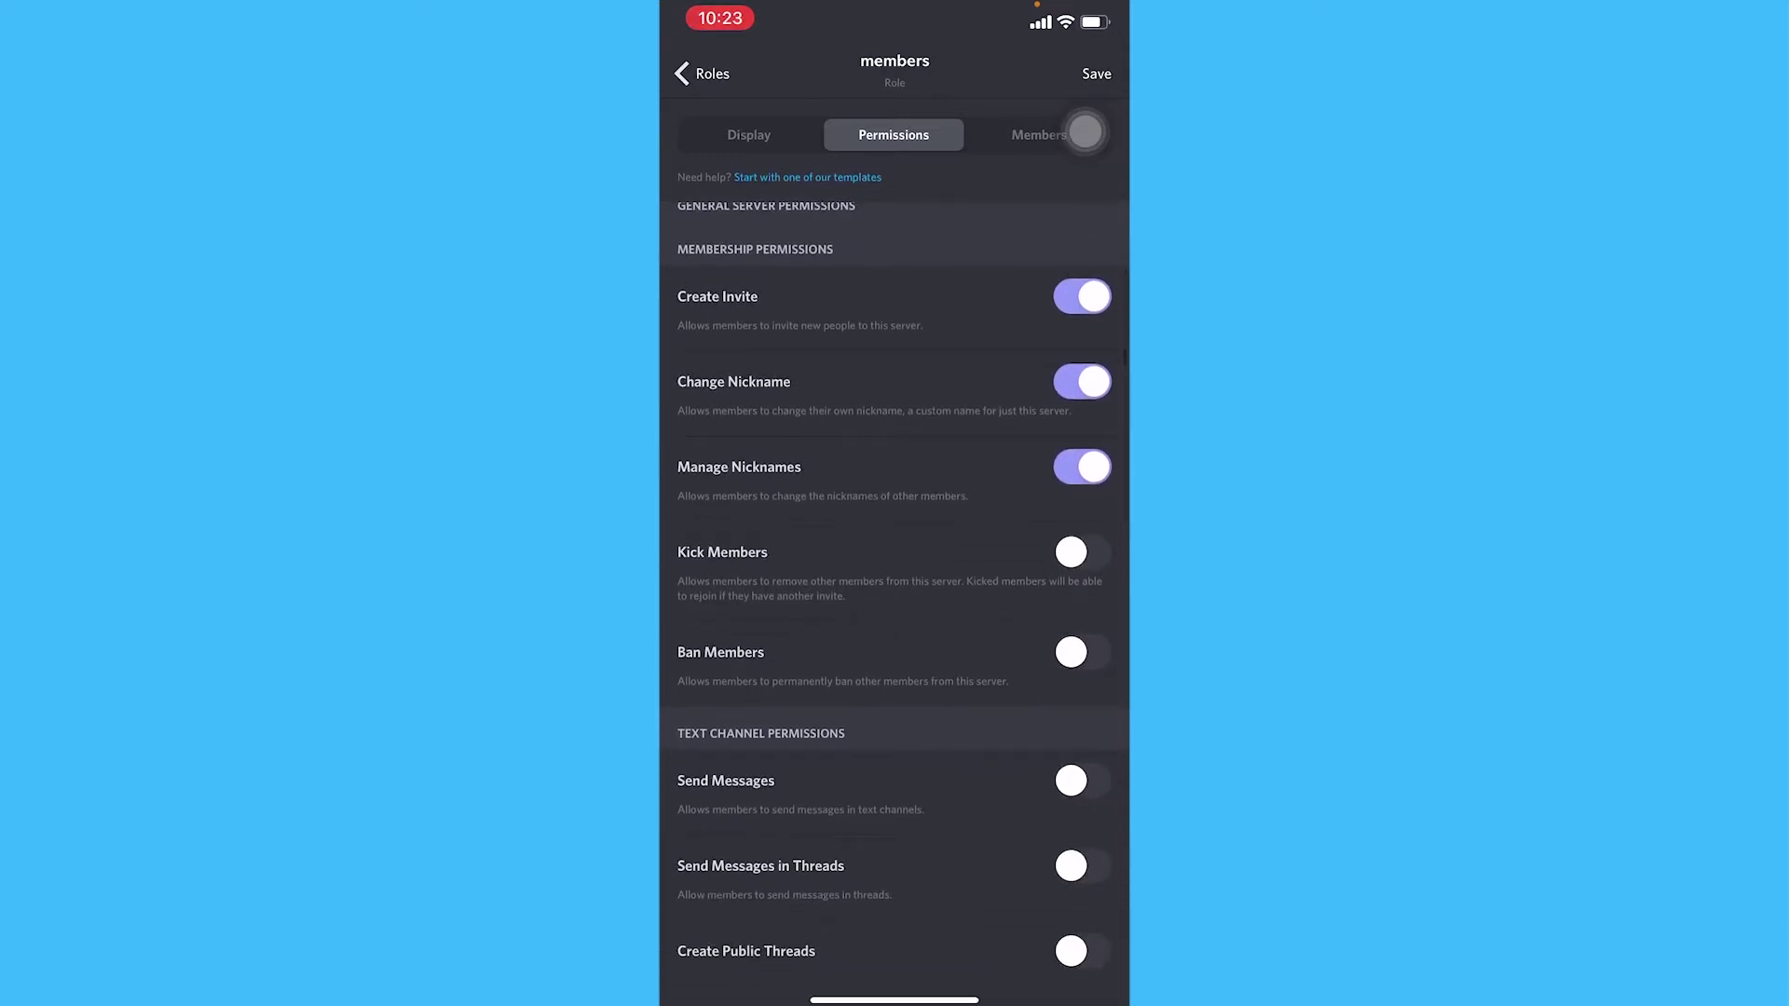
left_click(1081, 466)
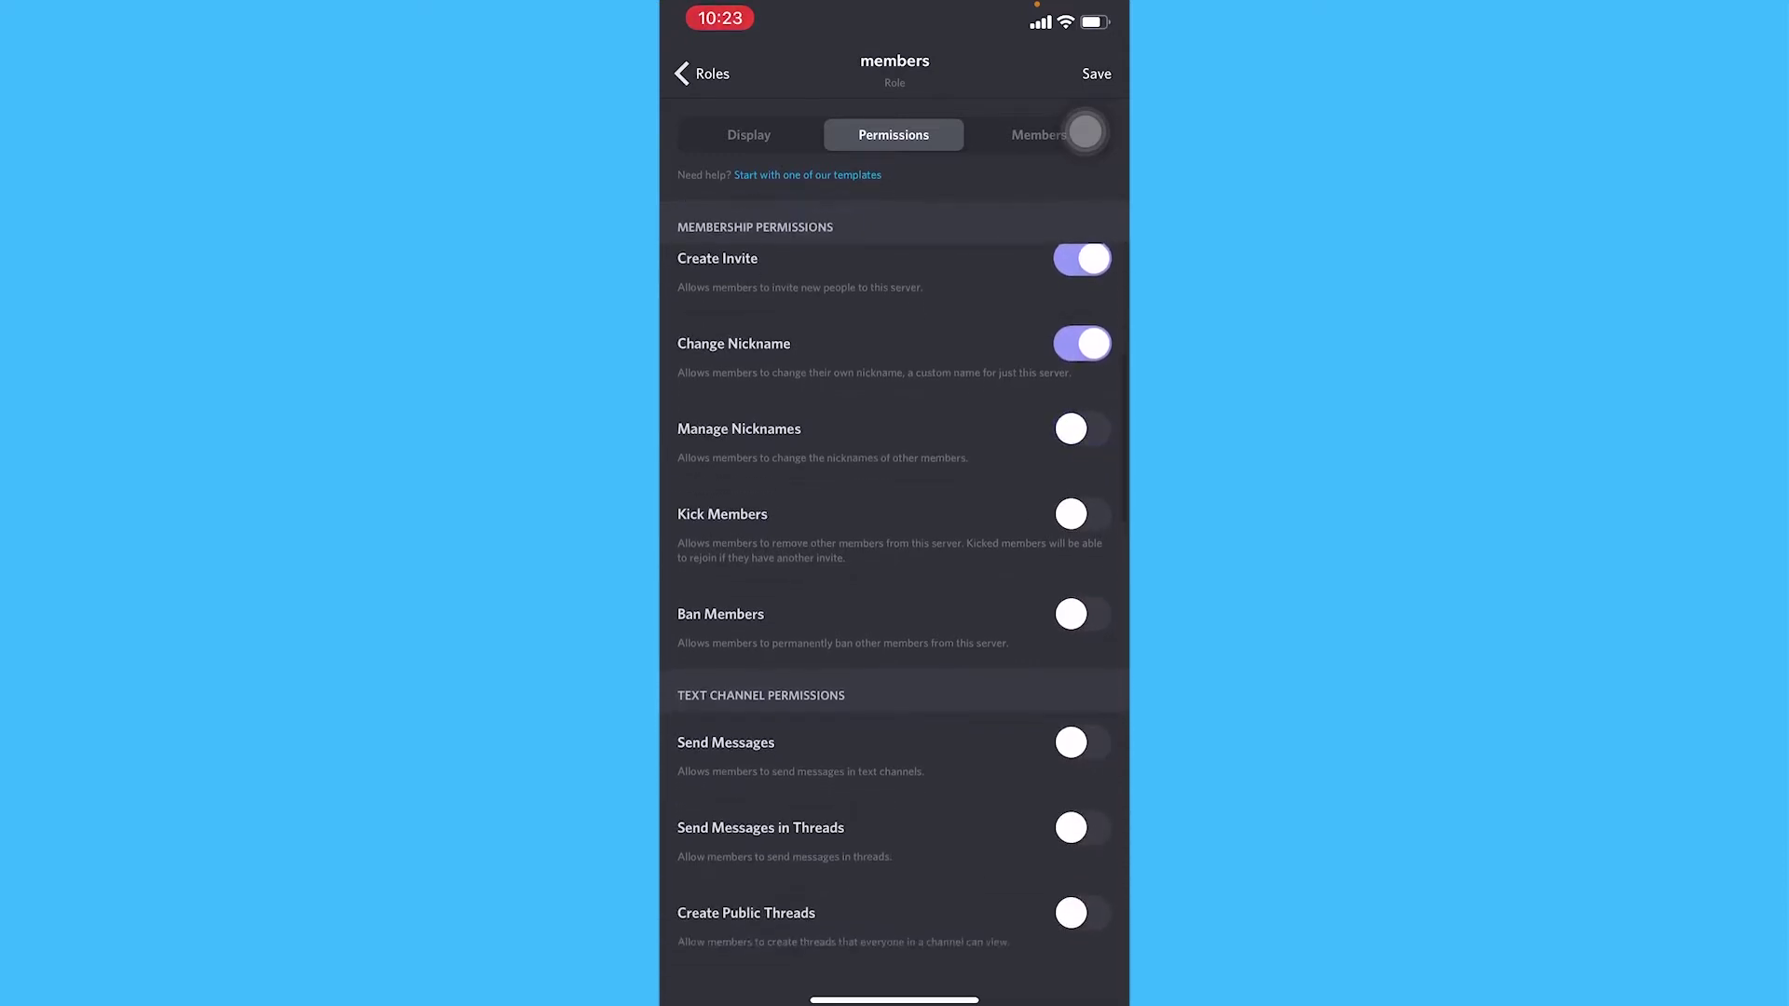
scroll(895, 568, "up", 1)
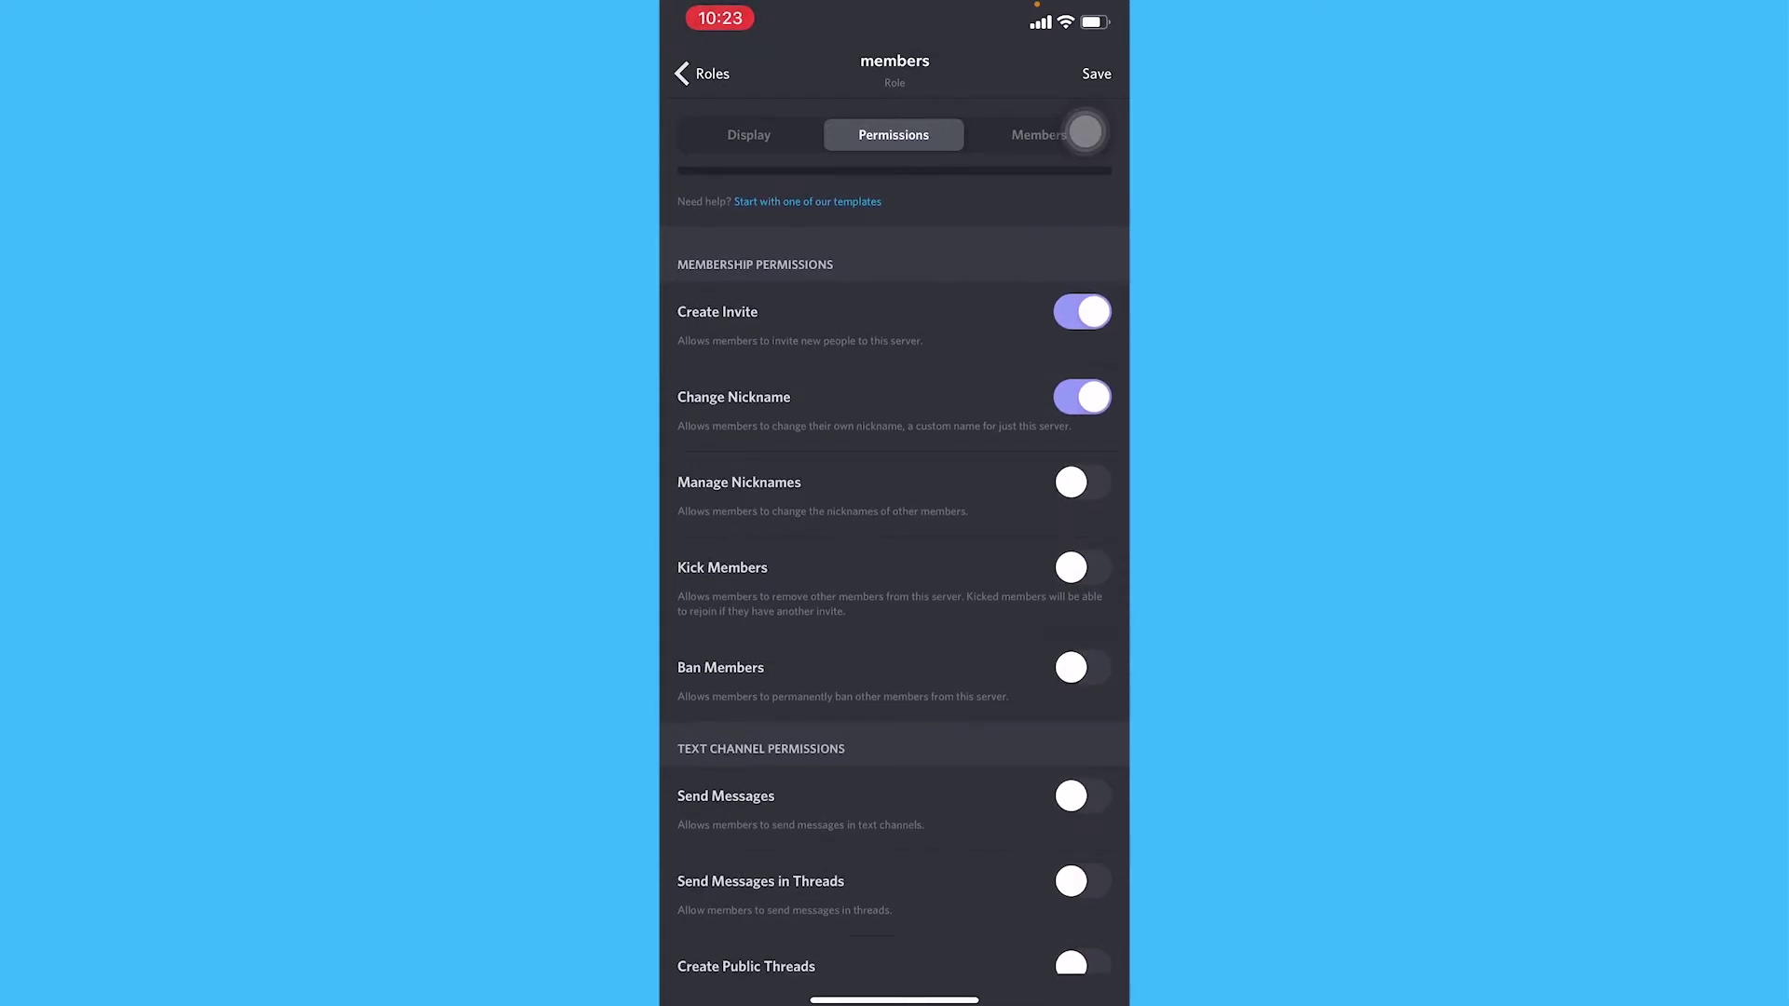
scroll(895, 569, "down", 5)
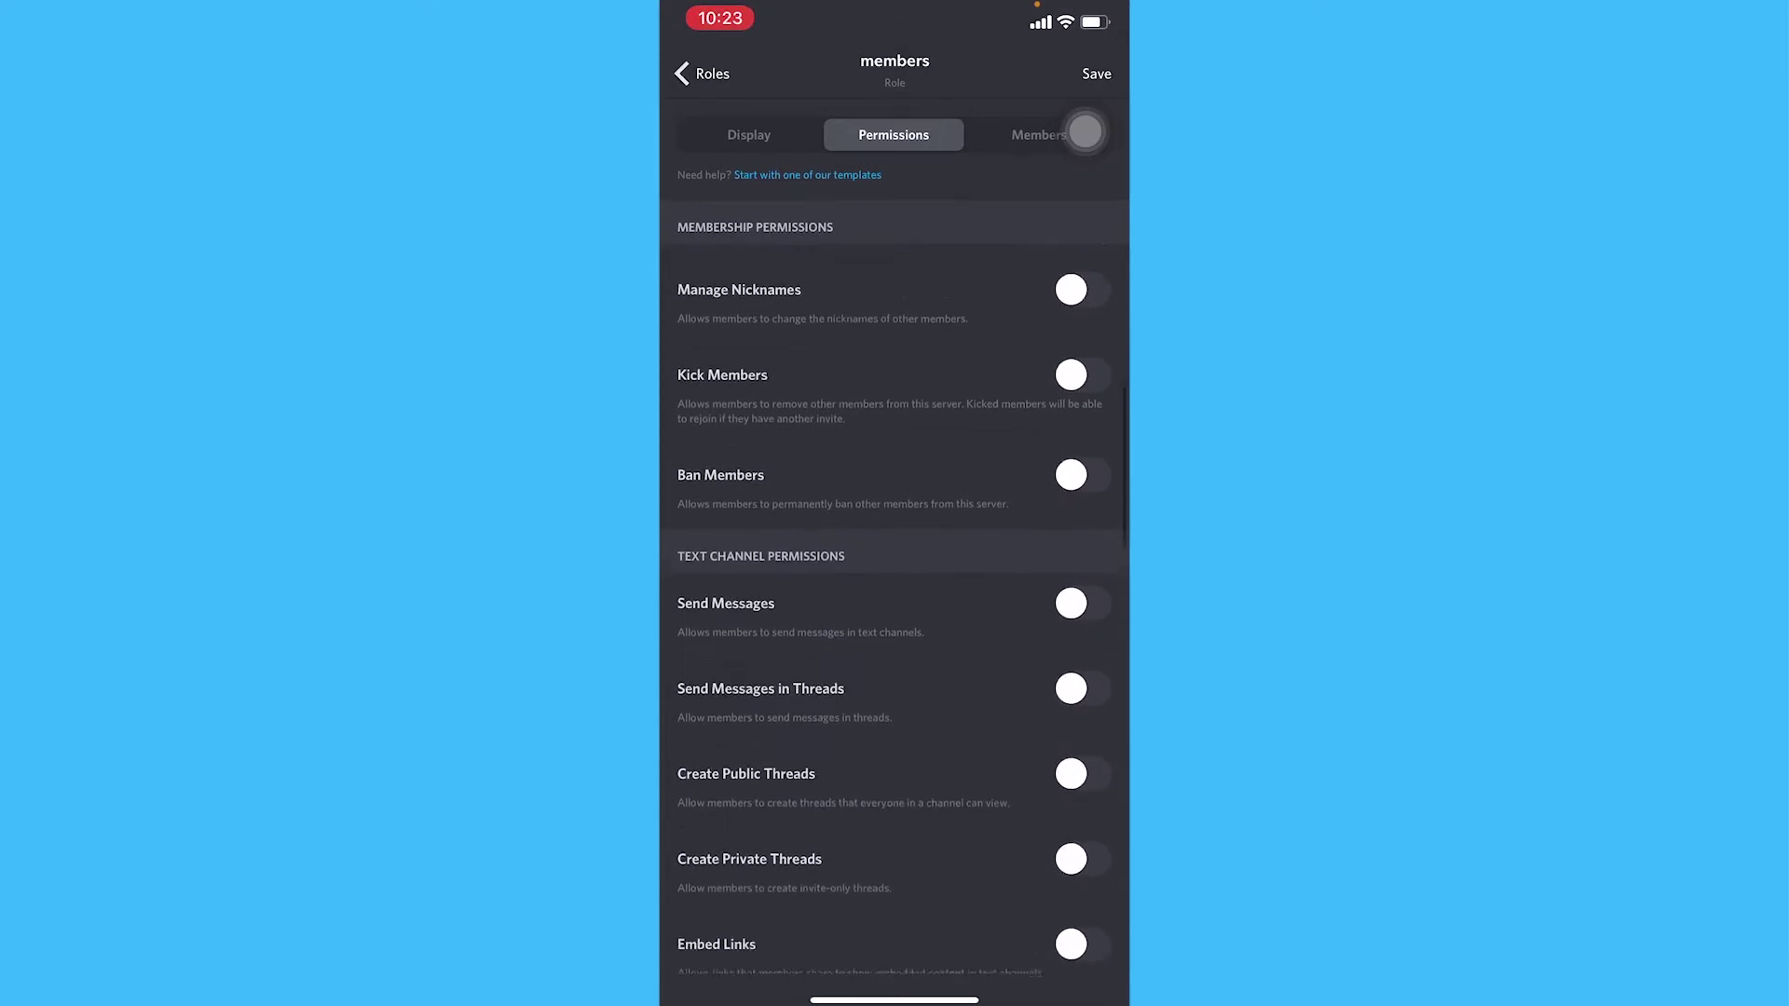
Let members send messages, send in threads, embed links, attach files and create public/private threads.
left_click(1081, 493)
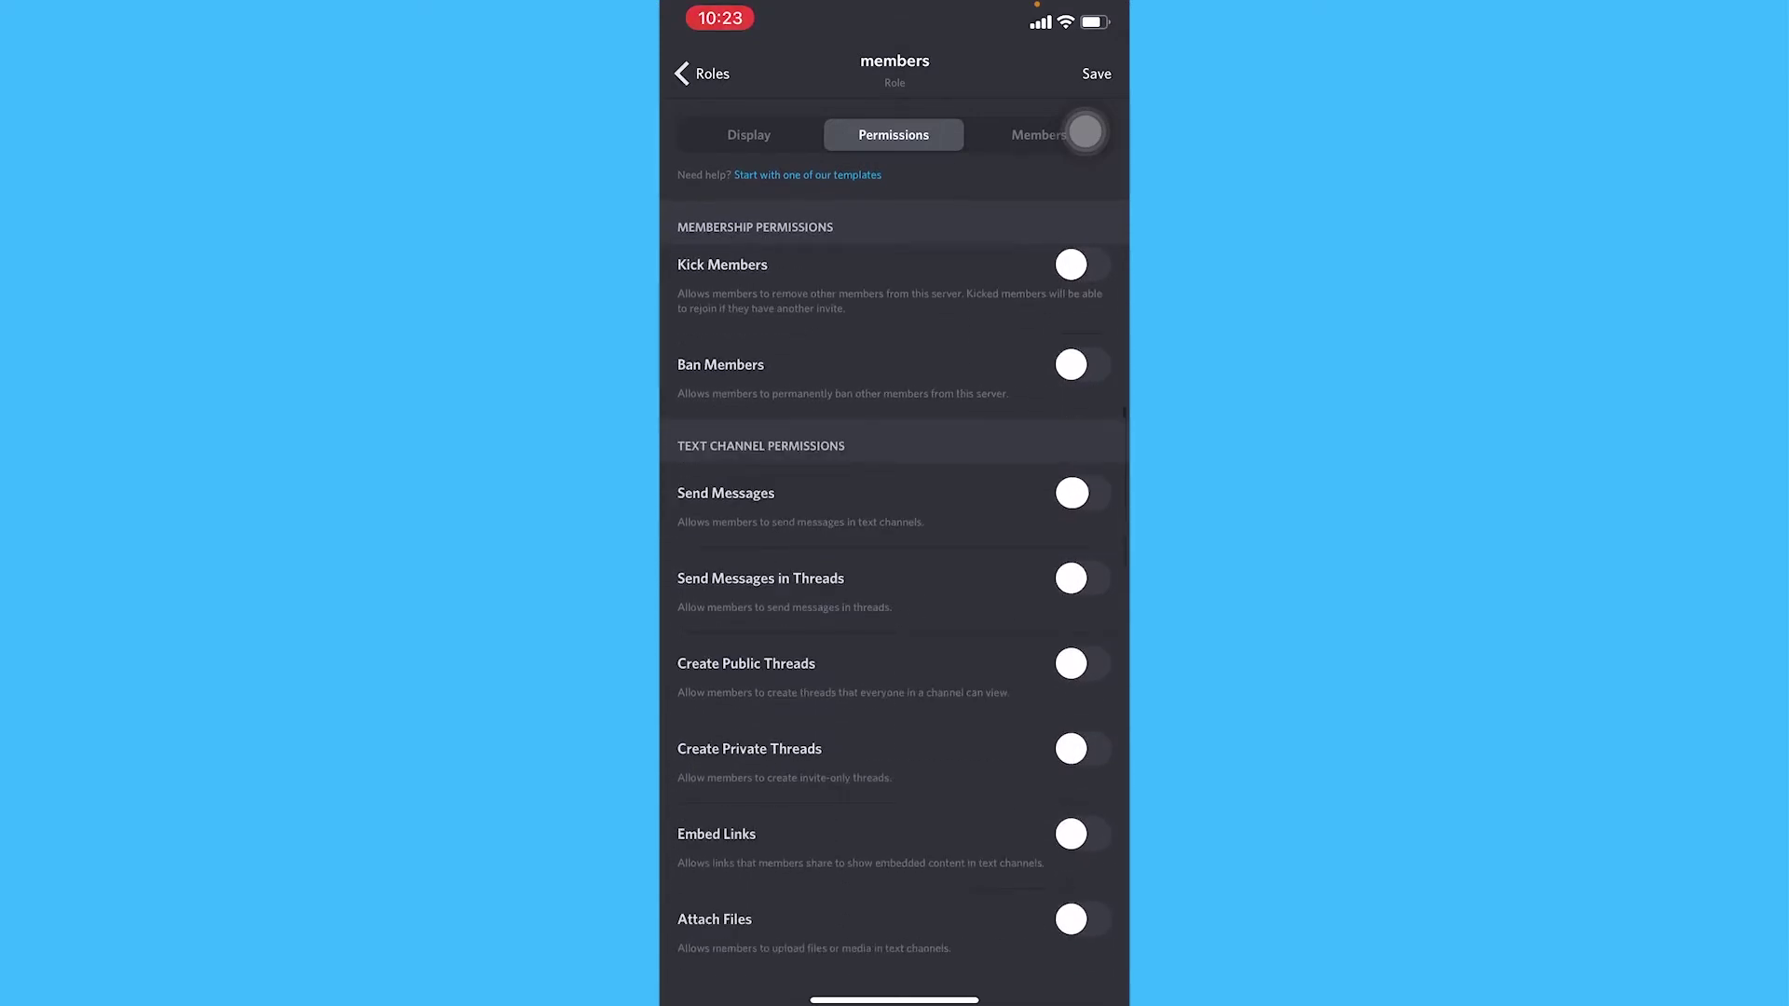
left_click(1081, 577)
scroll(895, 559, "down", 1)
left_click(1081, 760)
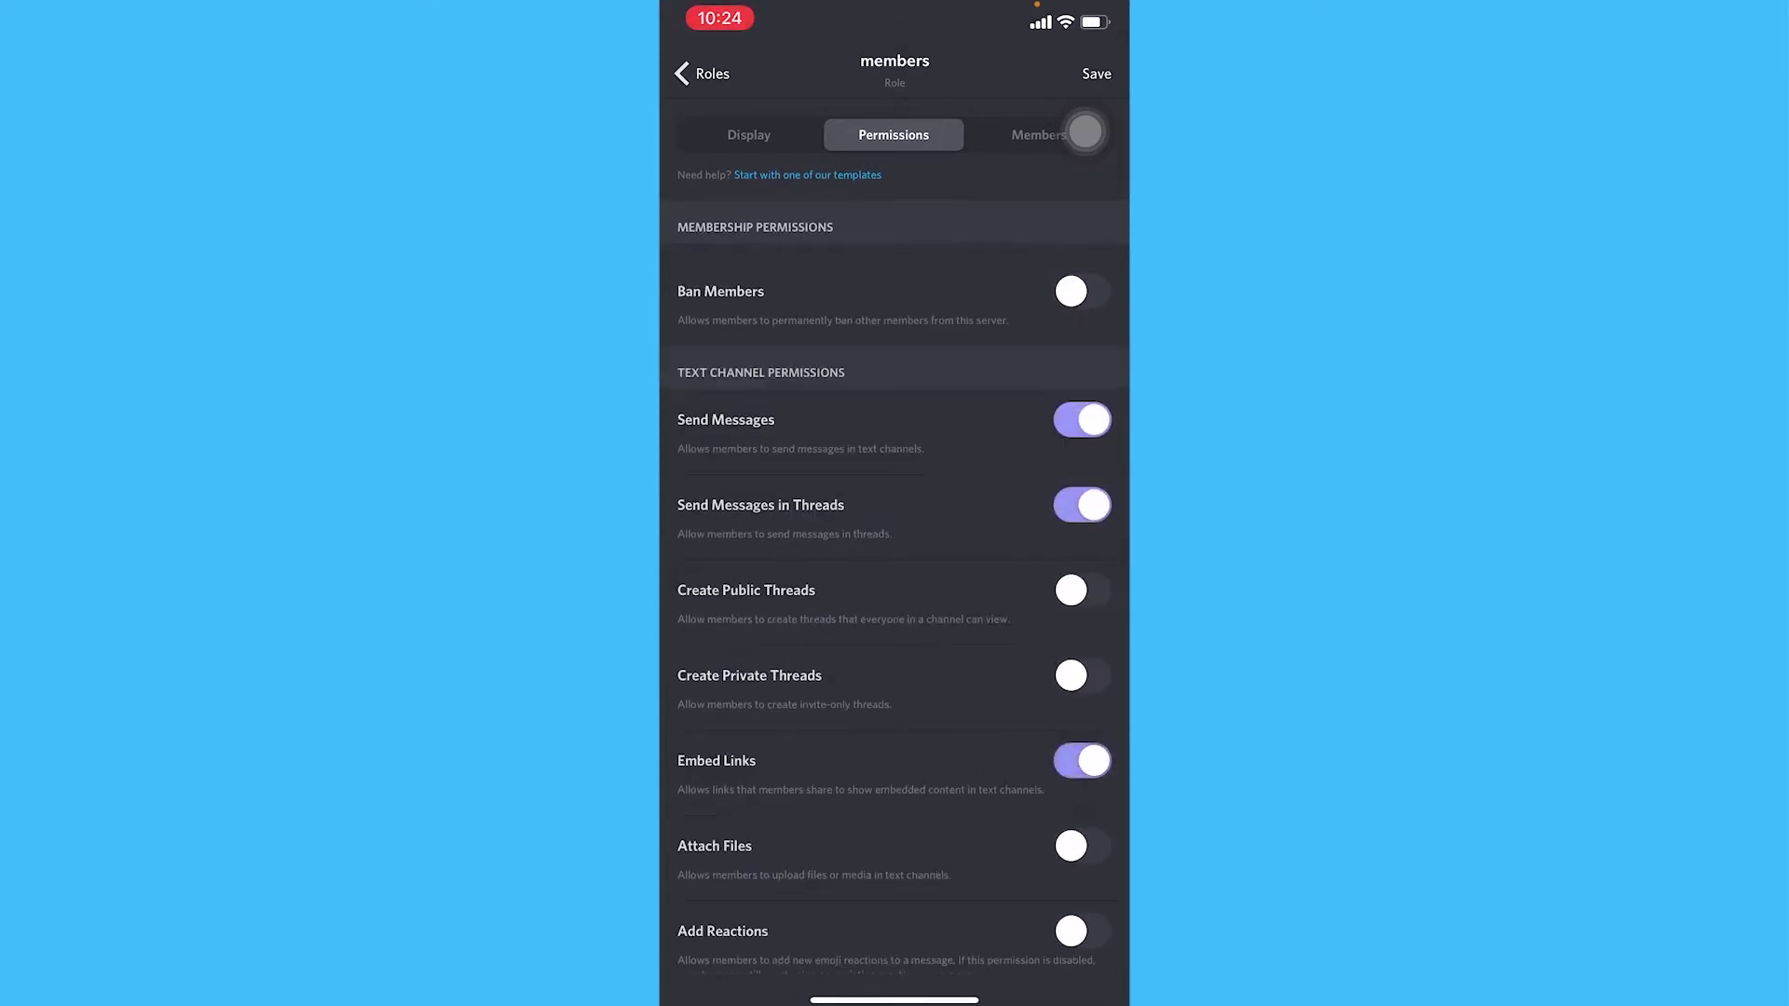
left_click(1081, 759)
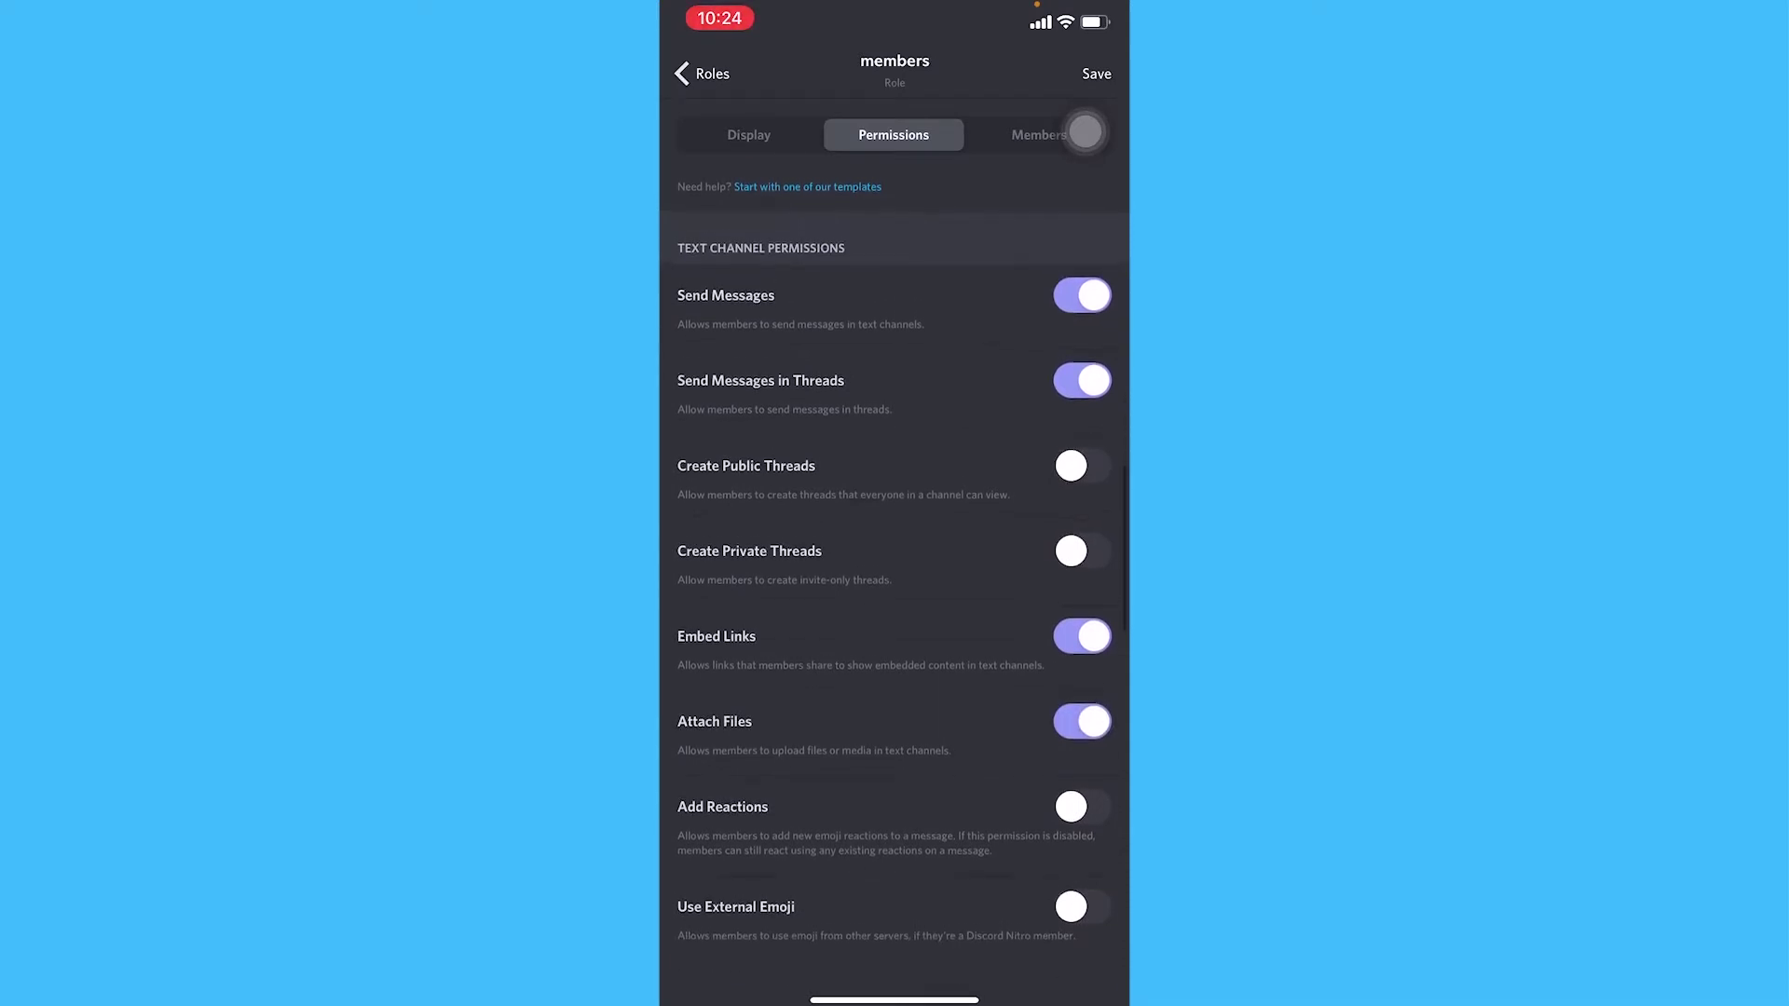
scroll(894, 573, "down", 1)
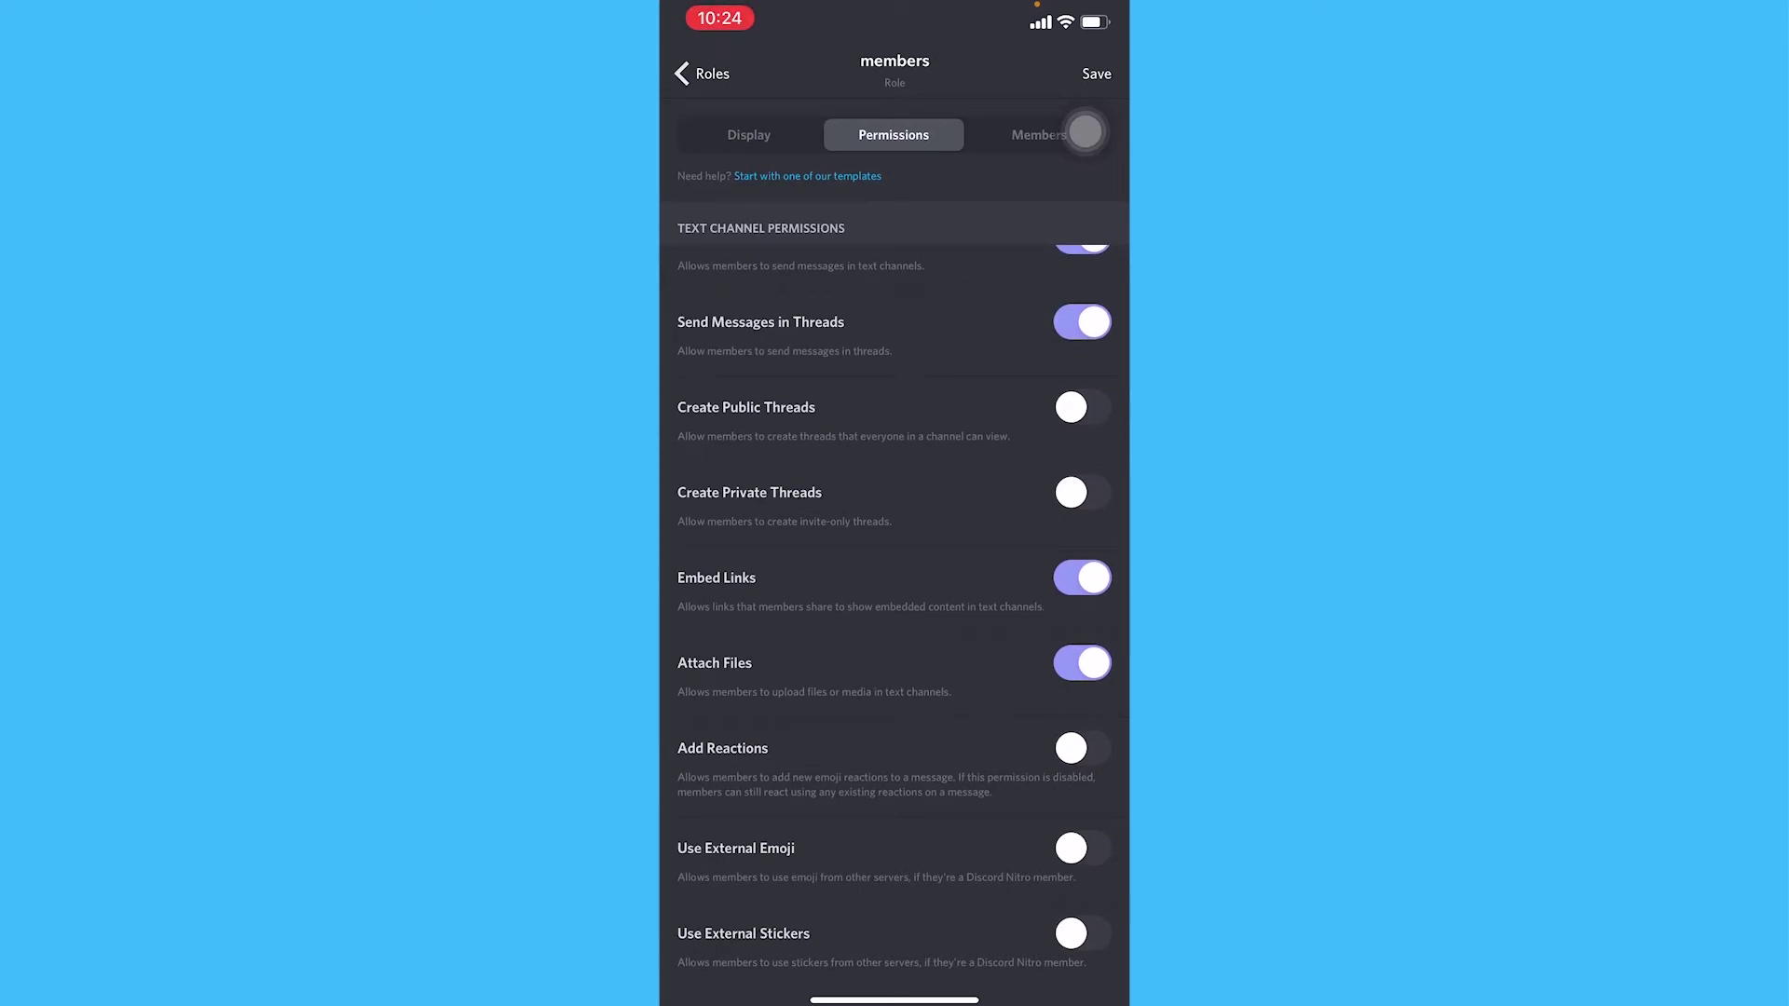
left_click(1082, 492)
left_click(1082, 407)
scroll(894, 573, "down", 1)
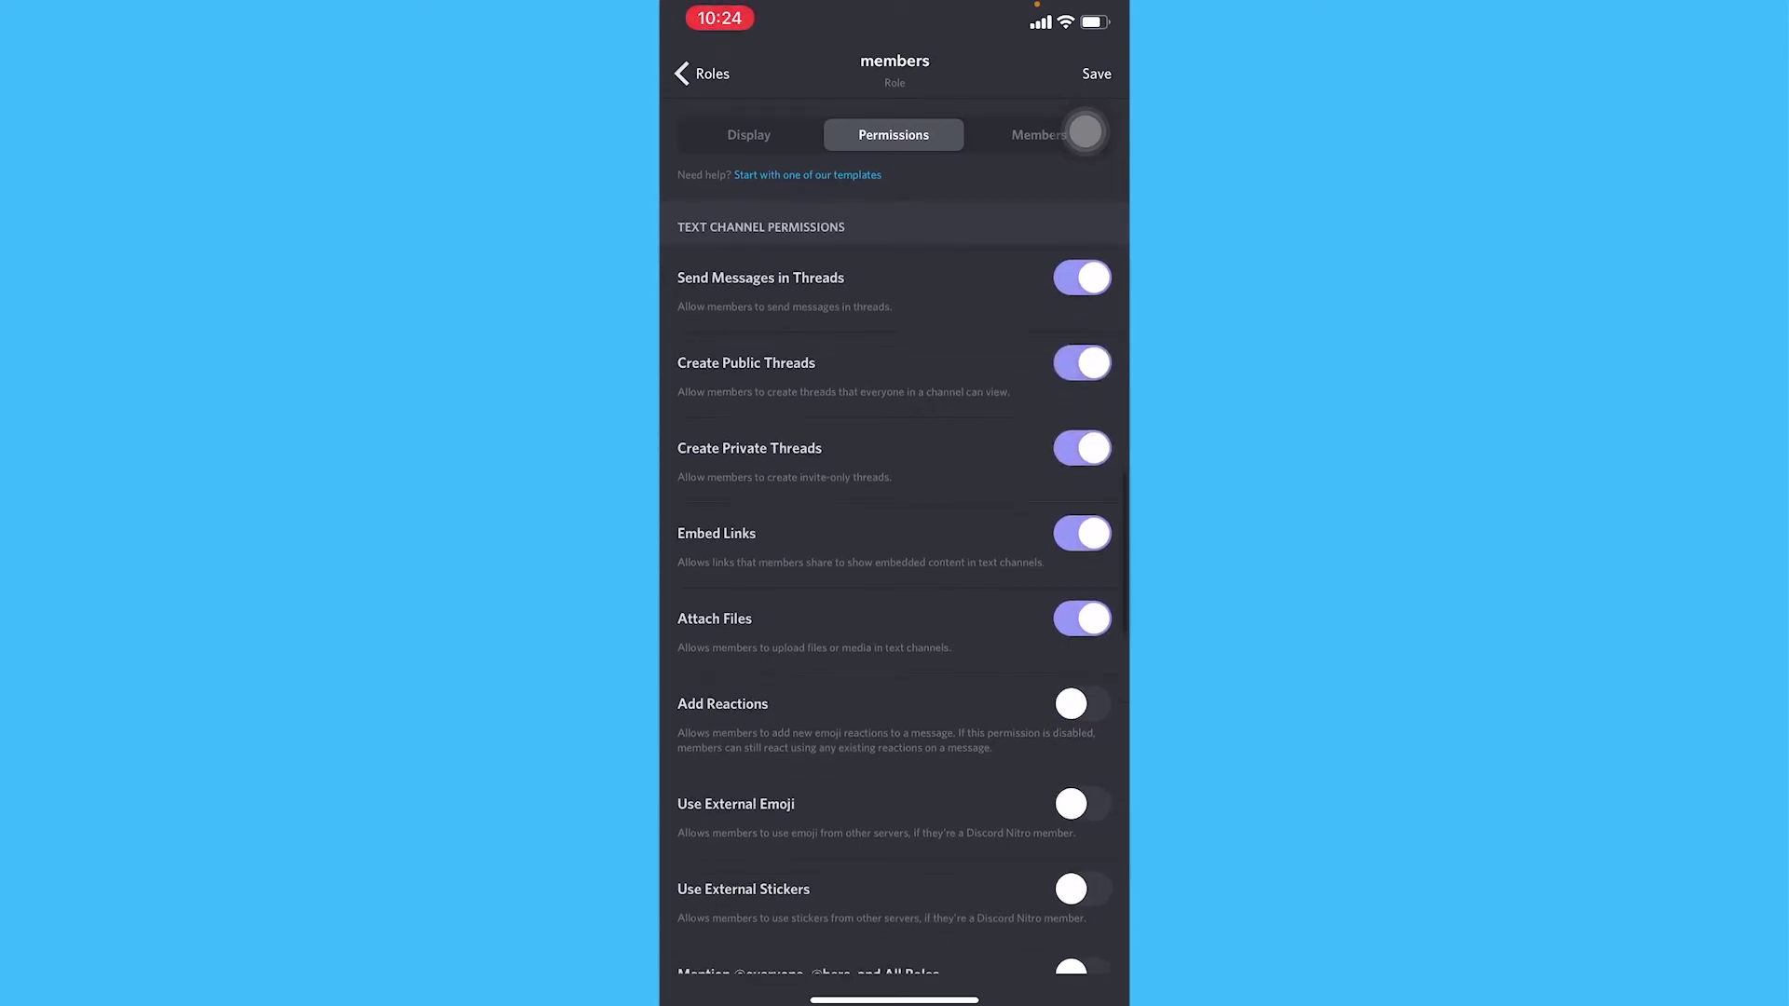
left_click(1082, 704)
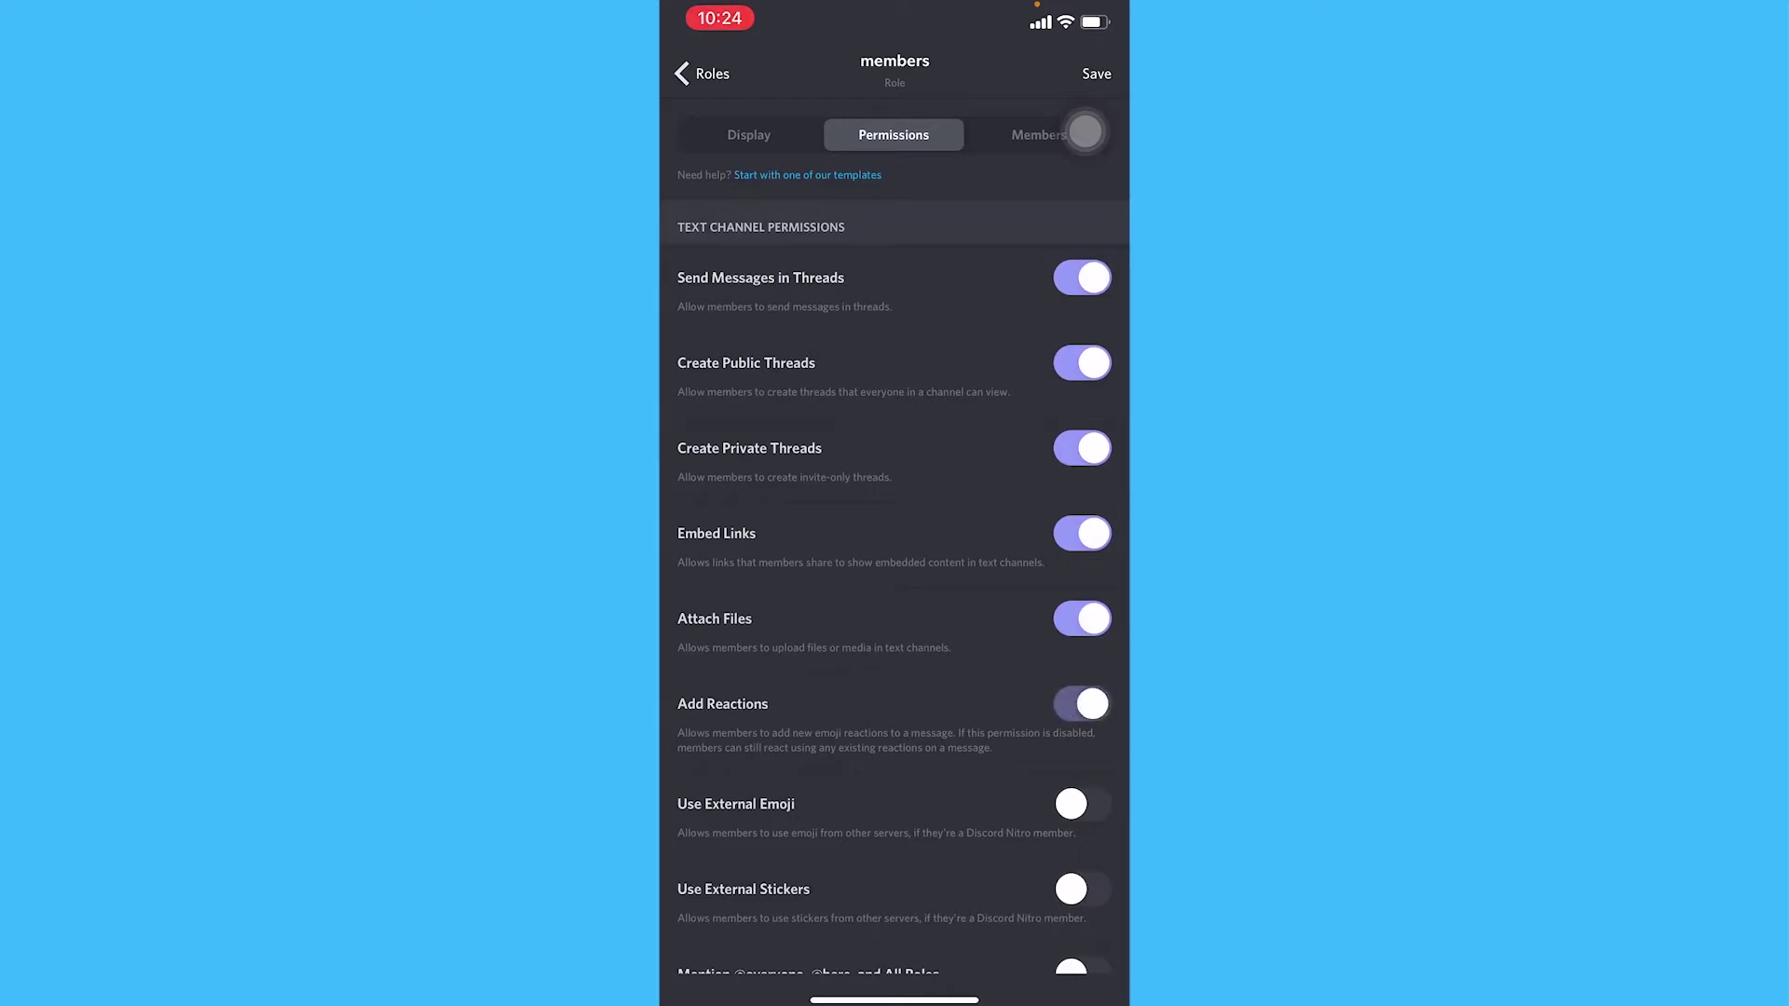
scroll(895, 573, "down", 1)
left_click(1082, 731)
left_click(1082, 815)
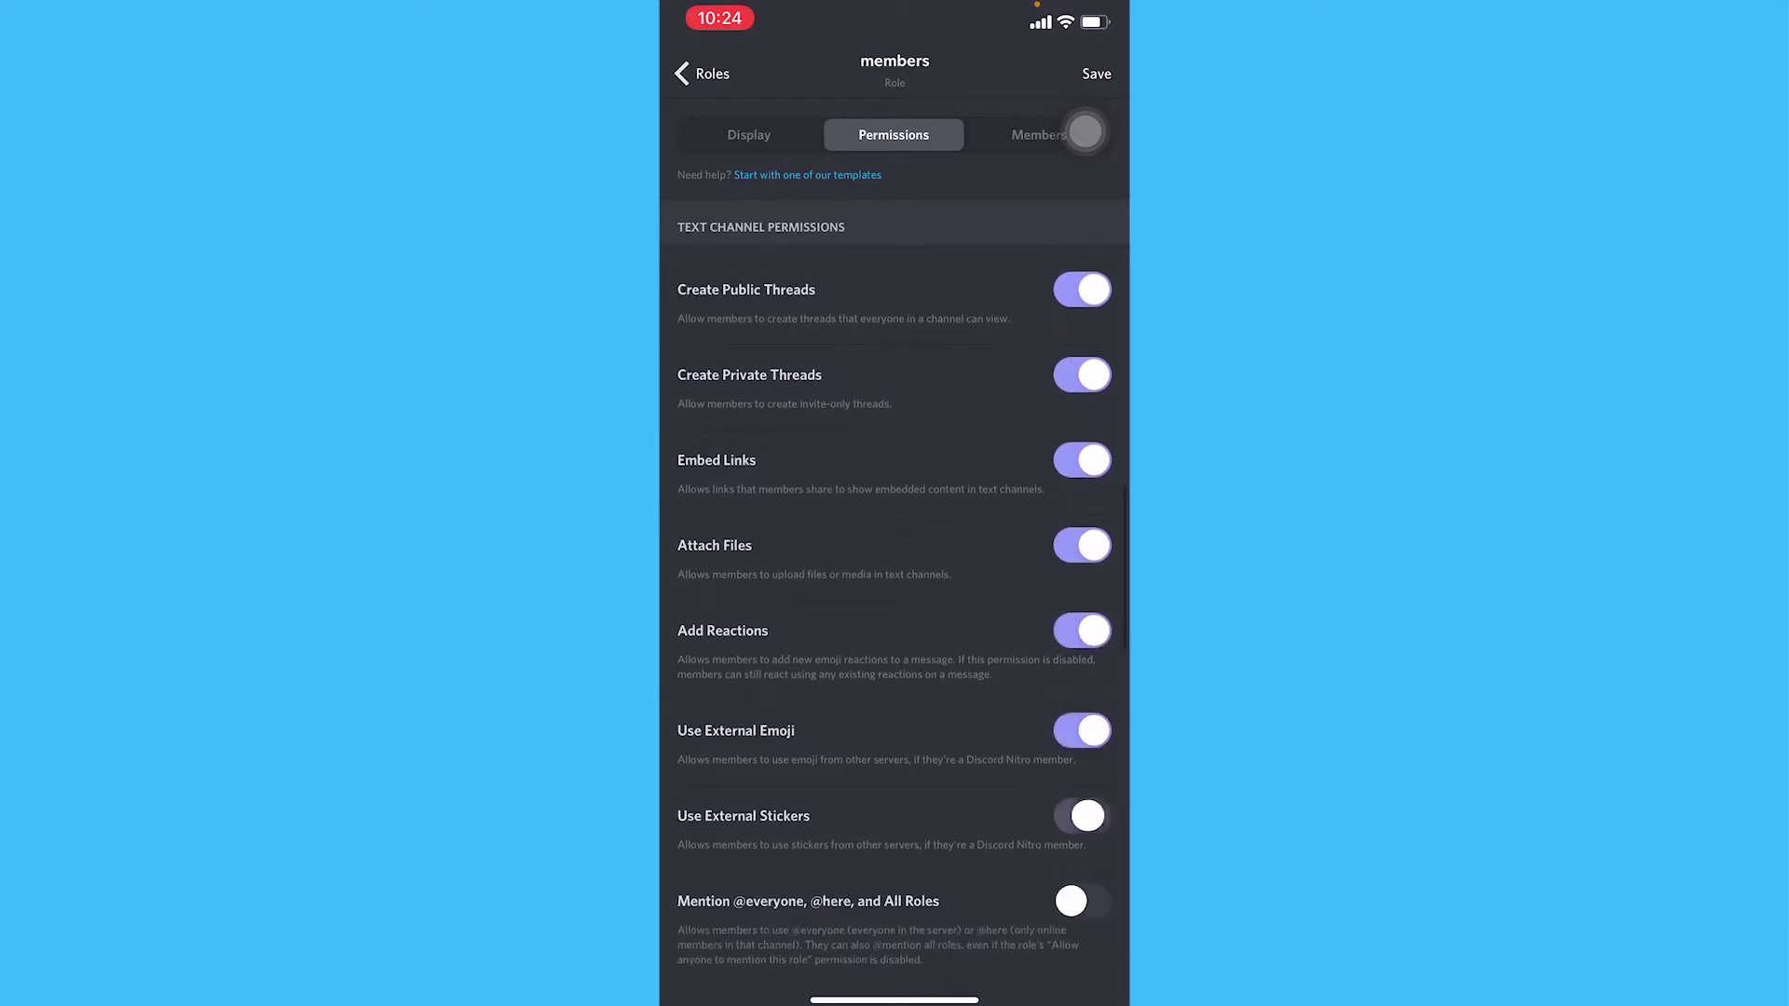
scroll(895, 573, "down", 1)
left_click(1082, 845)
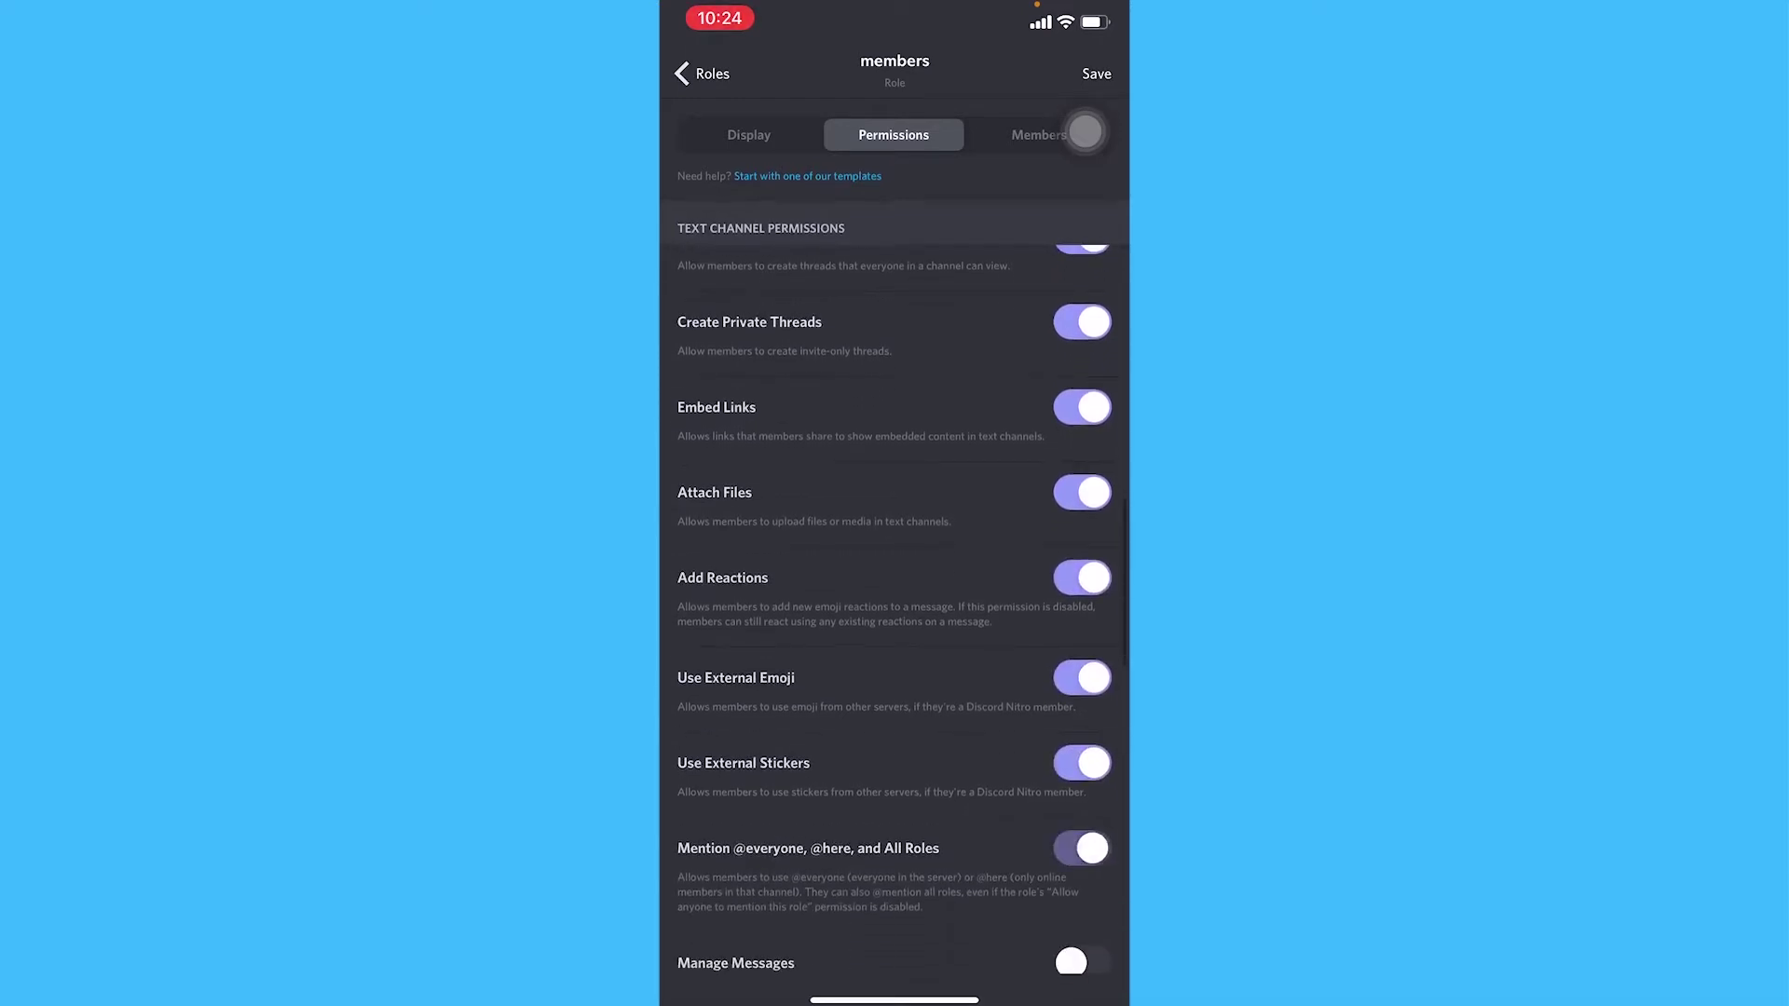
scroll(895, 573, "down", 2)
scroll(894, 573, "down", 2)
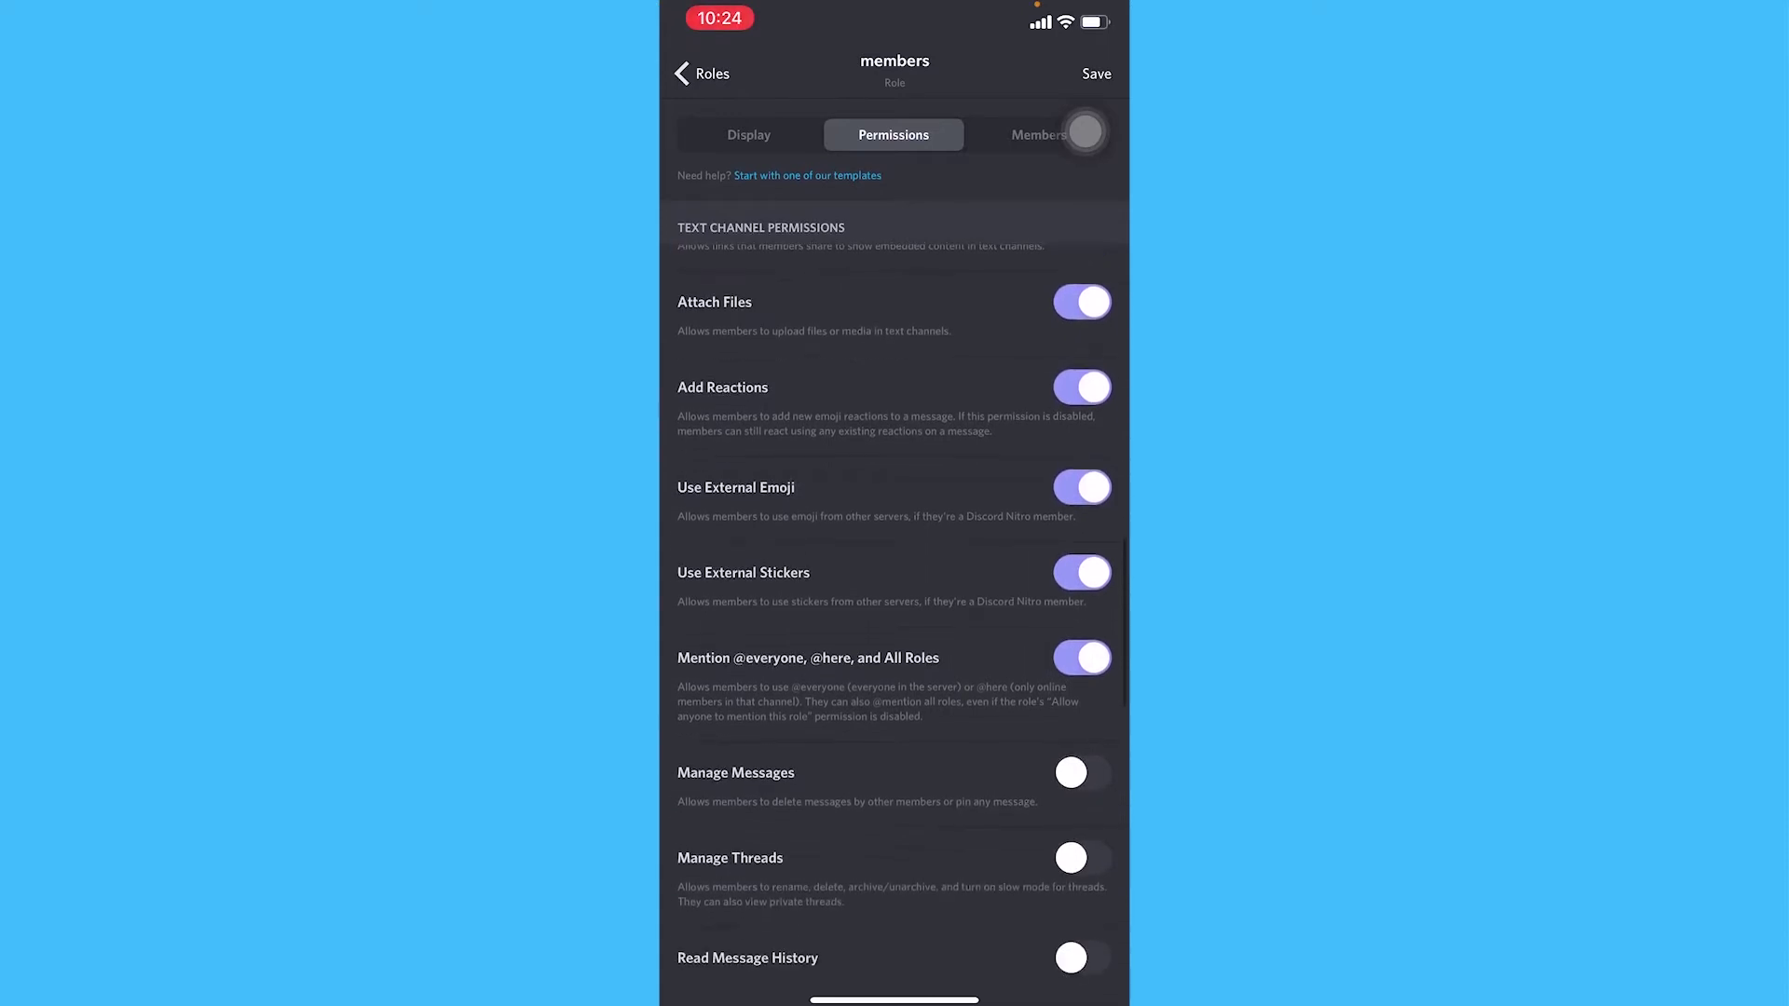
scroll(895, 605, "down", 1)
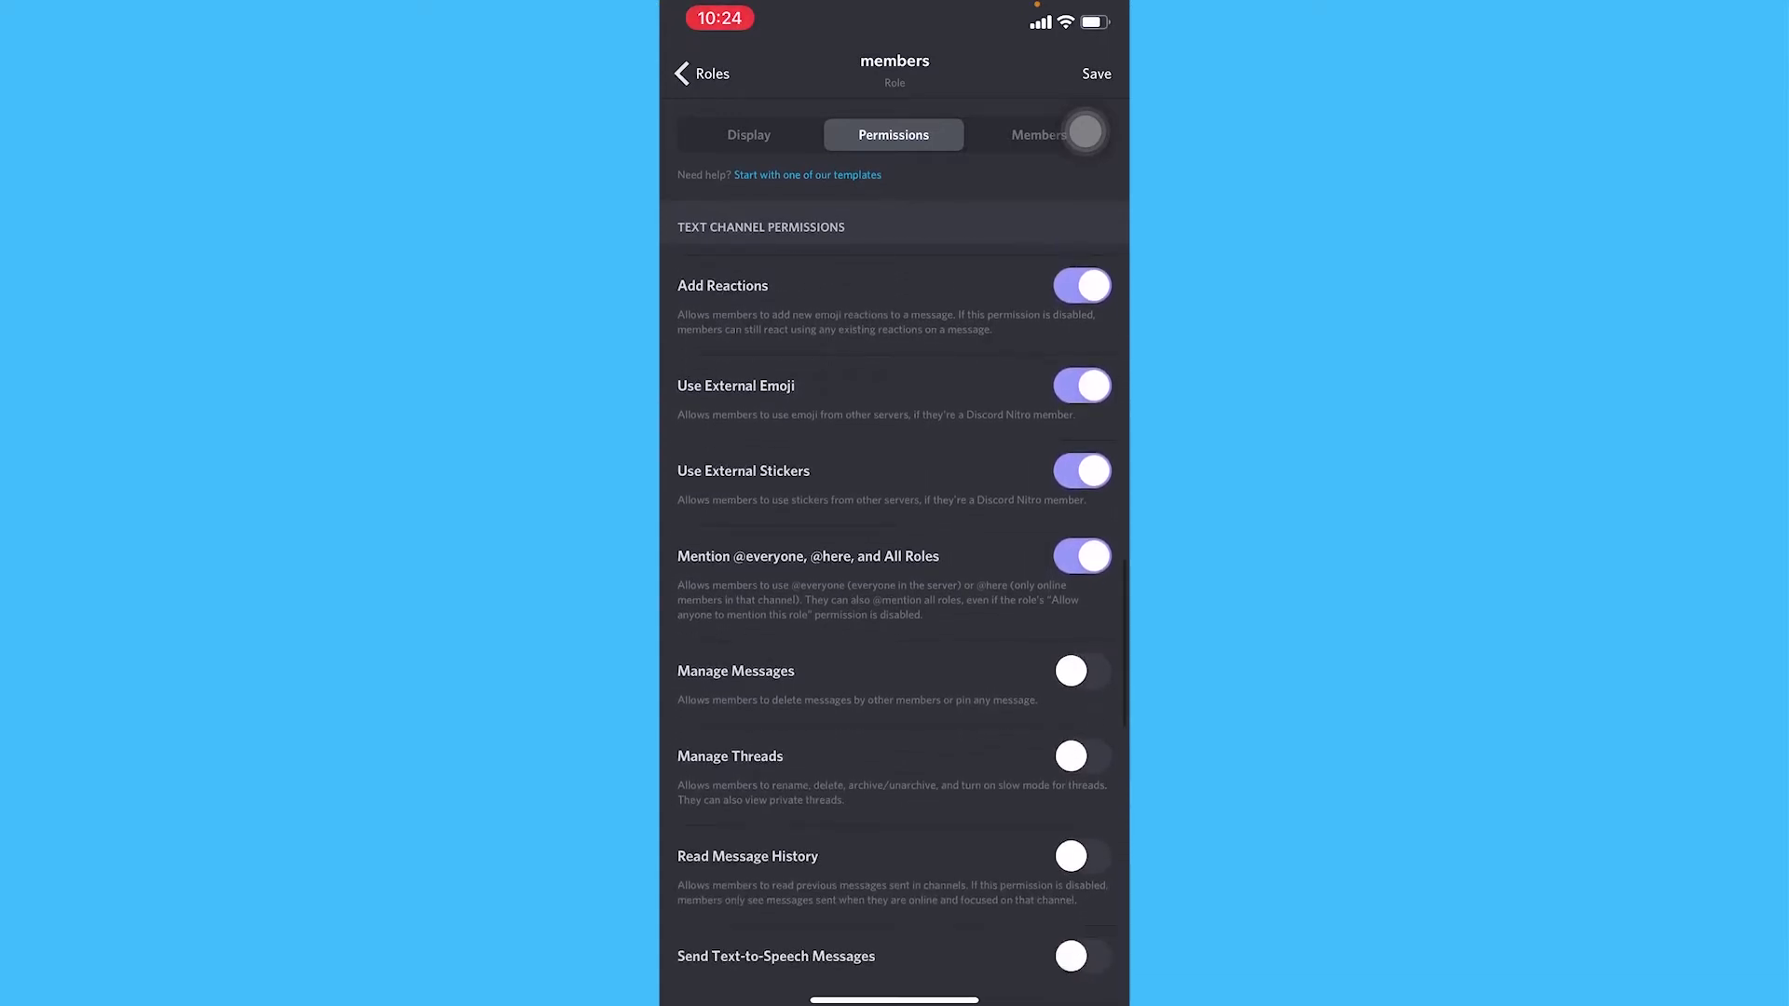
scroll(895, 606, "down", 1)
scroll(895, 606, "down", 1)
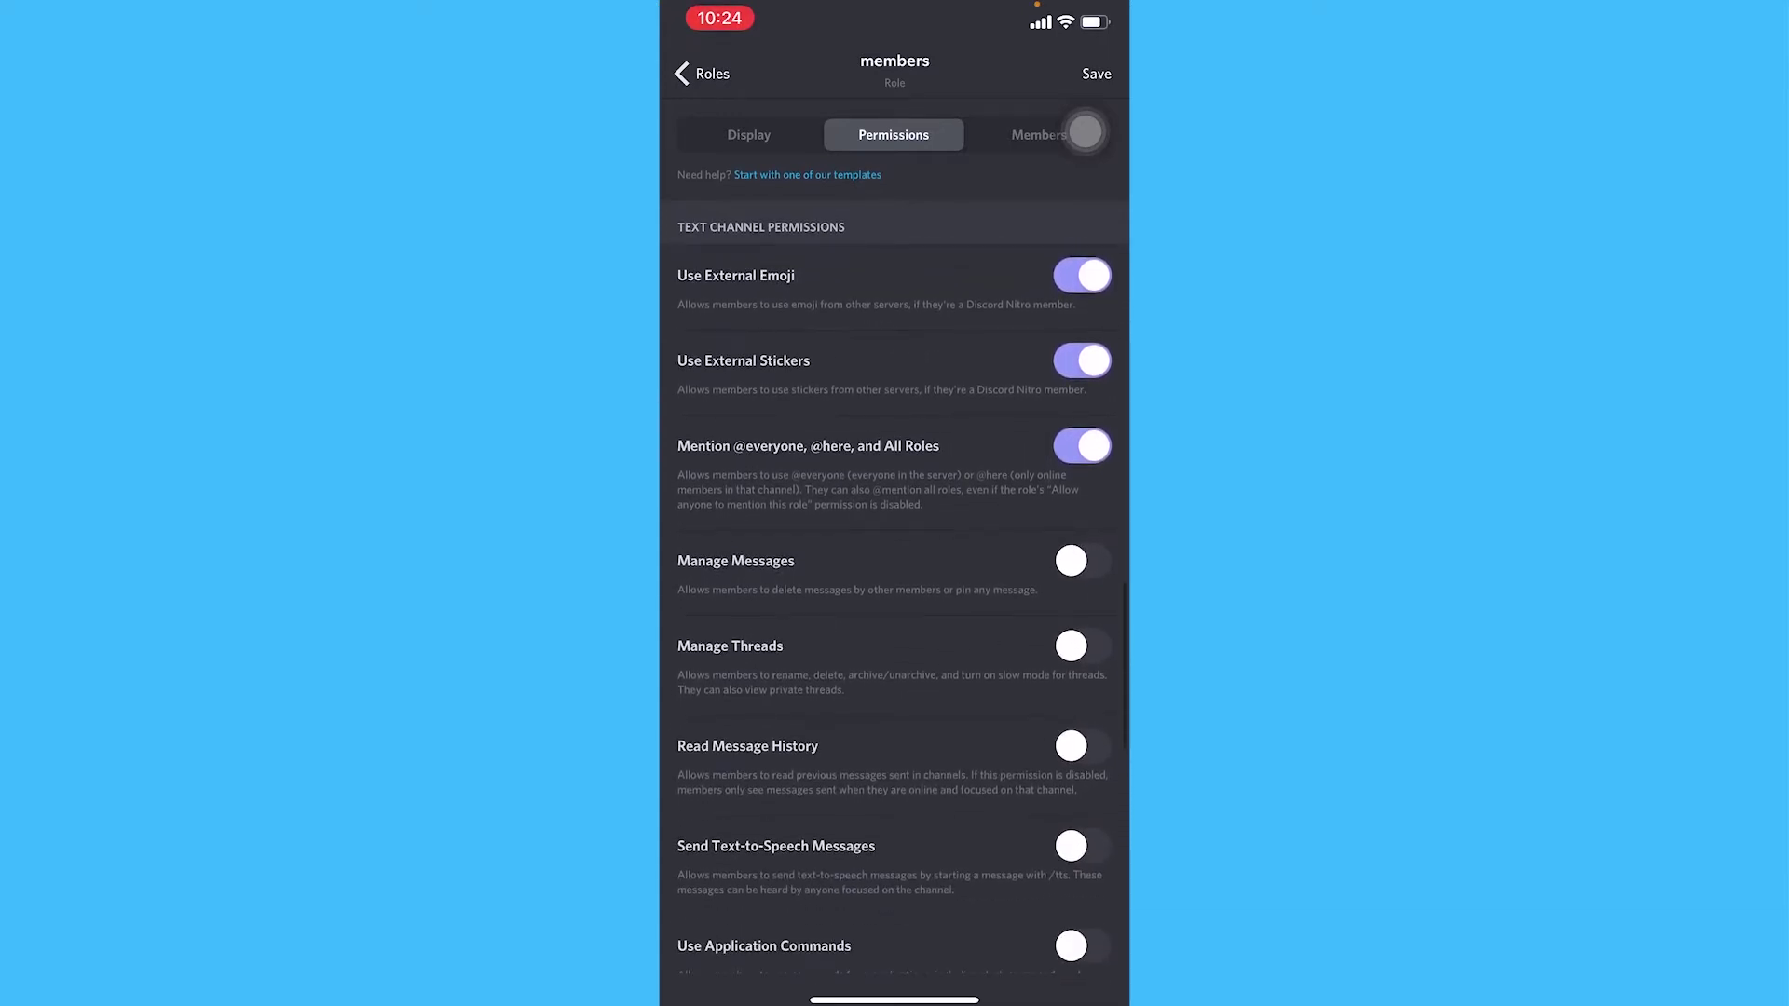
left_click(1082, 746)
Grant members Speak, Video, Voice Activity and Priority Speaker, then save the role.
scroll(895, 609, "down", 1)
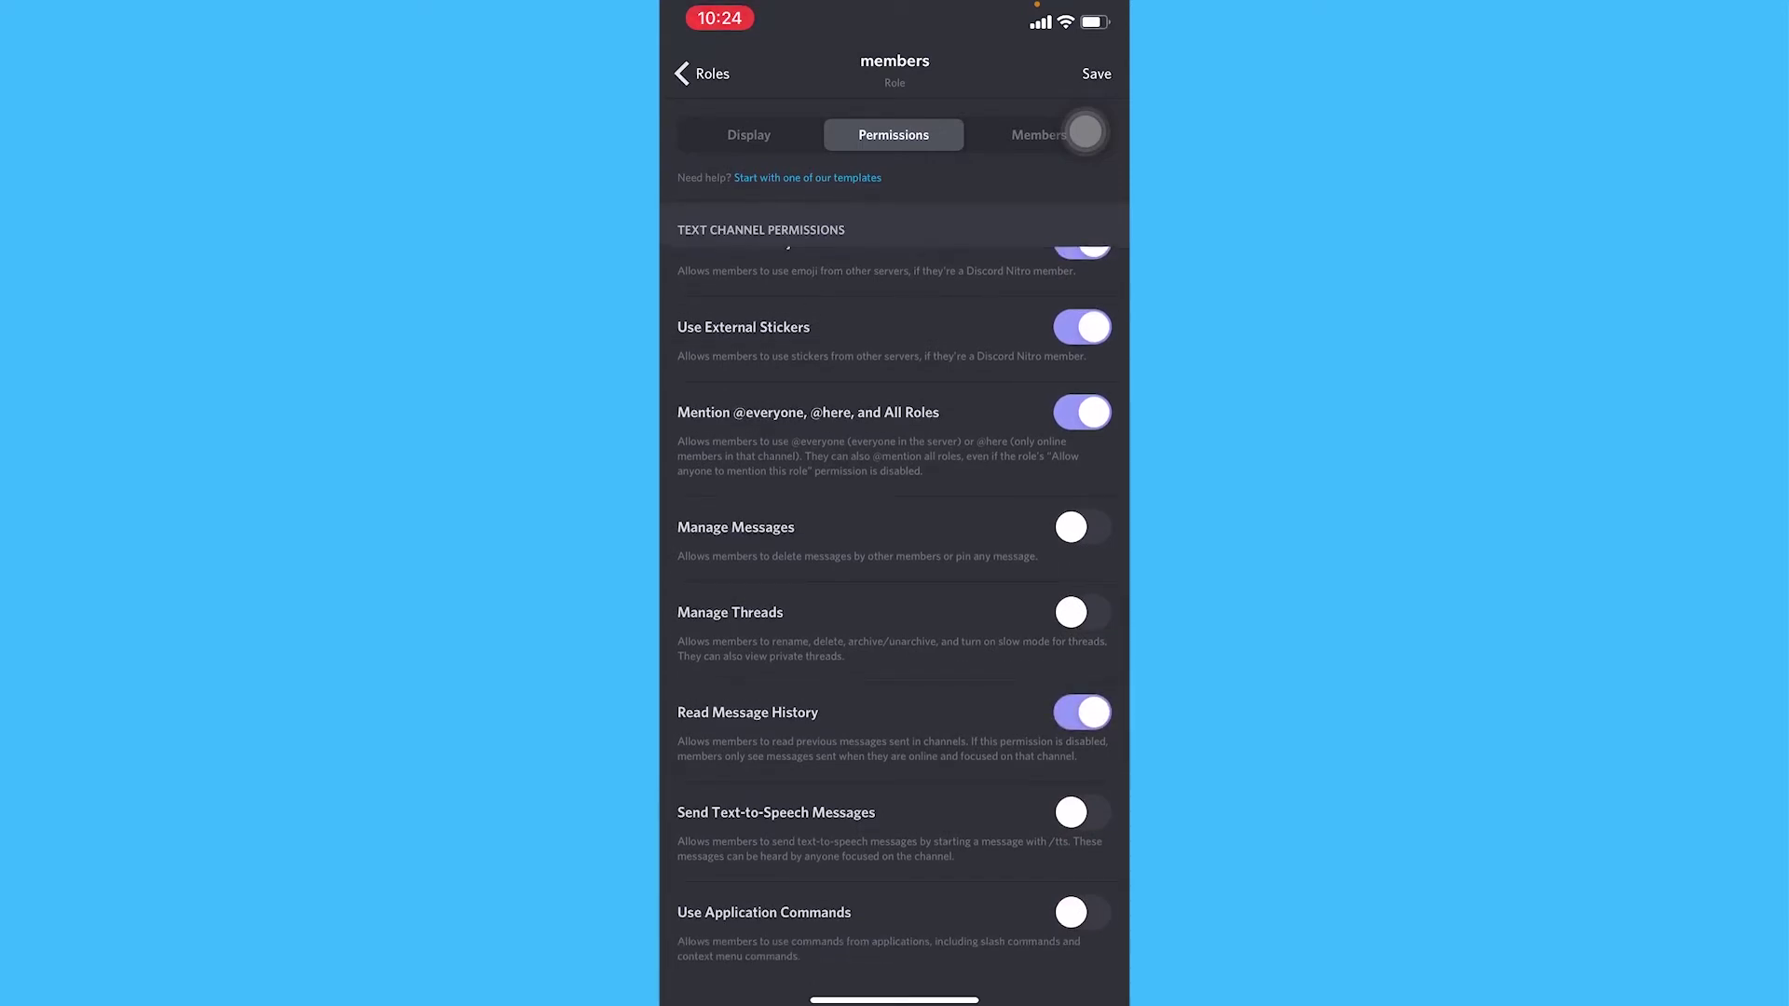
scroll(894, 574, "down", 5)
scroll(887, 570, "down", 3)
scroll(895, 559, "down", 3)
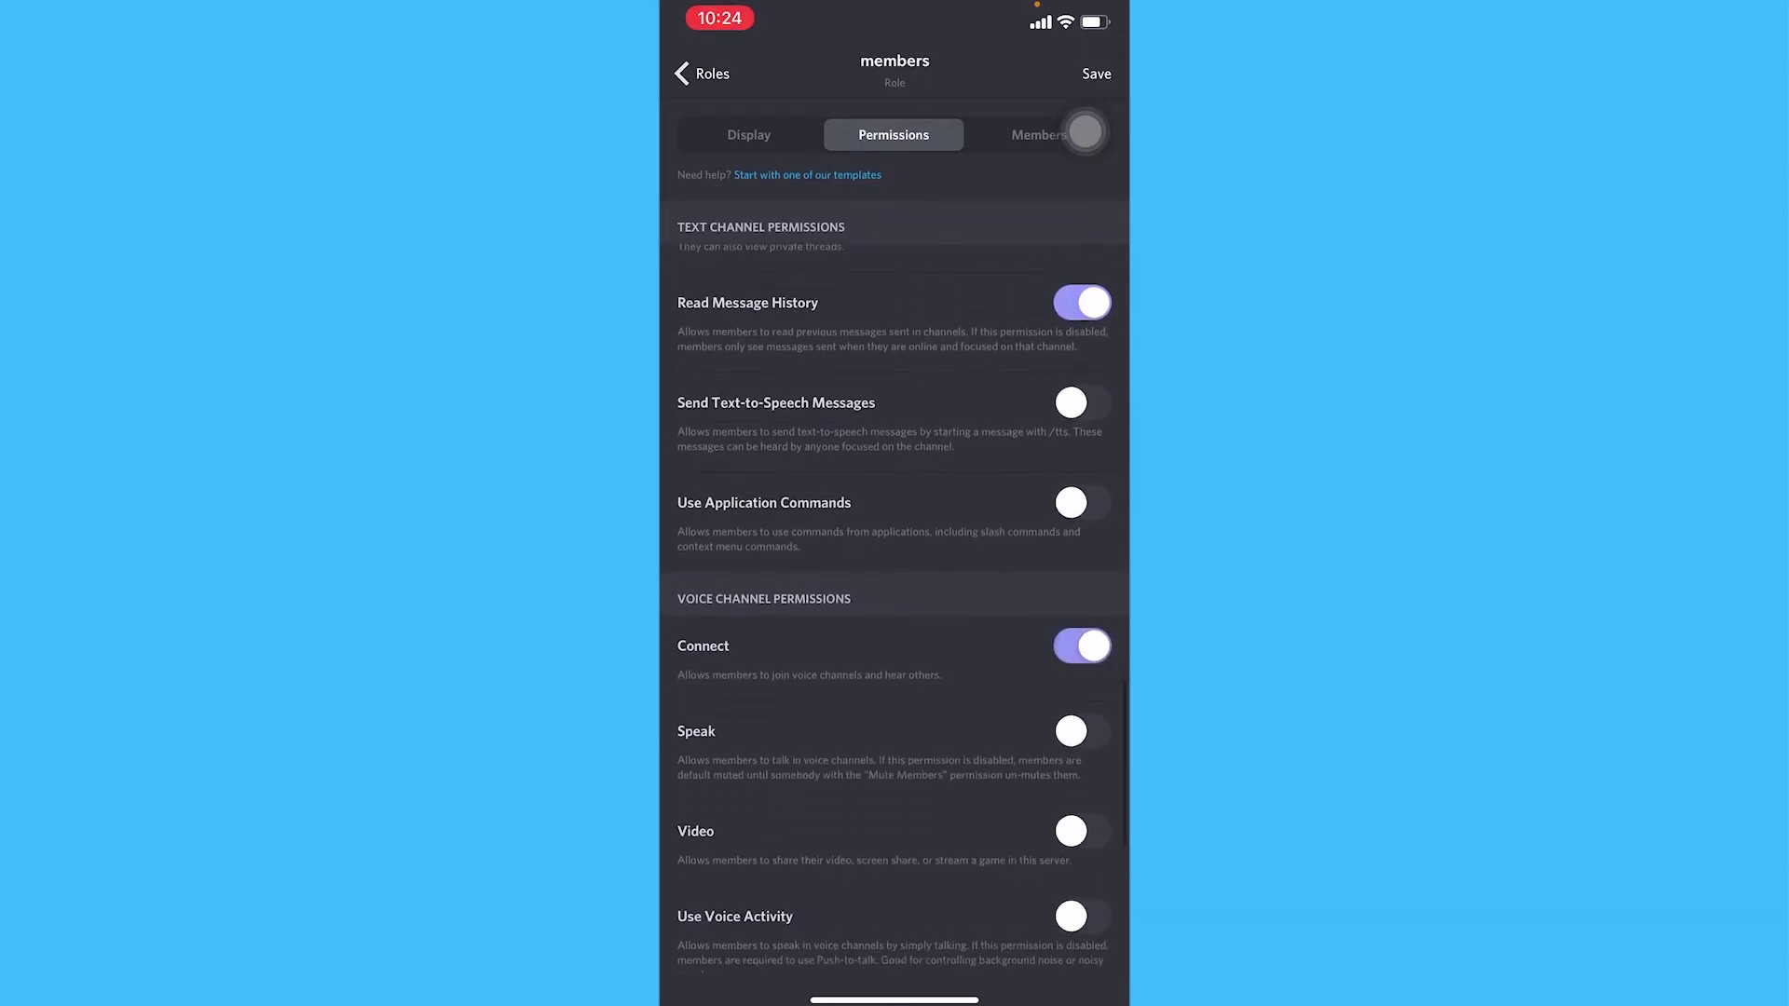
left_click(1082, 731)
left_click(1082, 831)
scroll(894, 559, "down", 1)
scroll(894, 605, "down", 2)
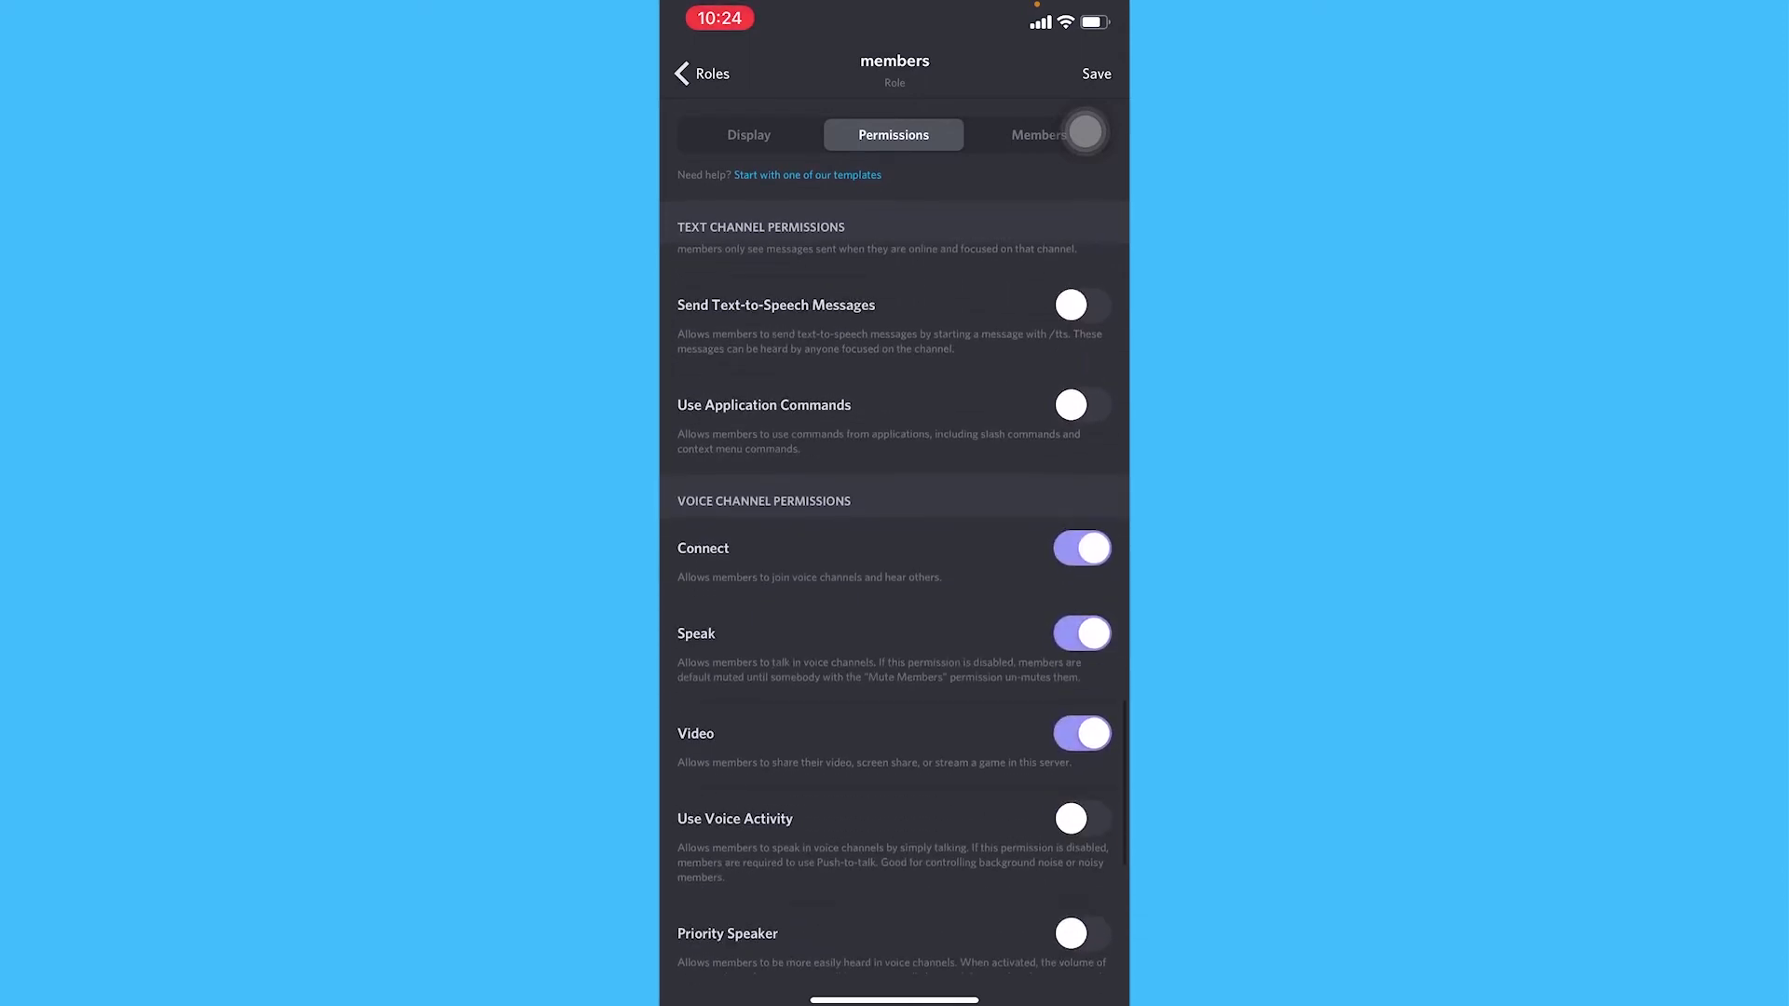
scroll(894, 606, "down", 2)
left_click(1082, 763)
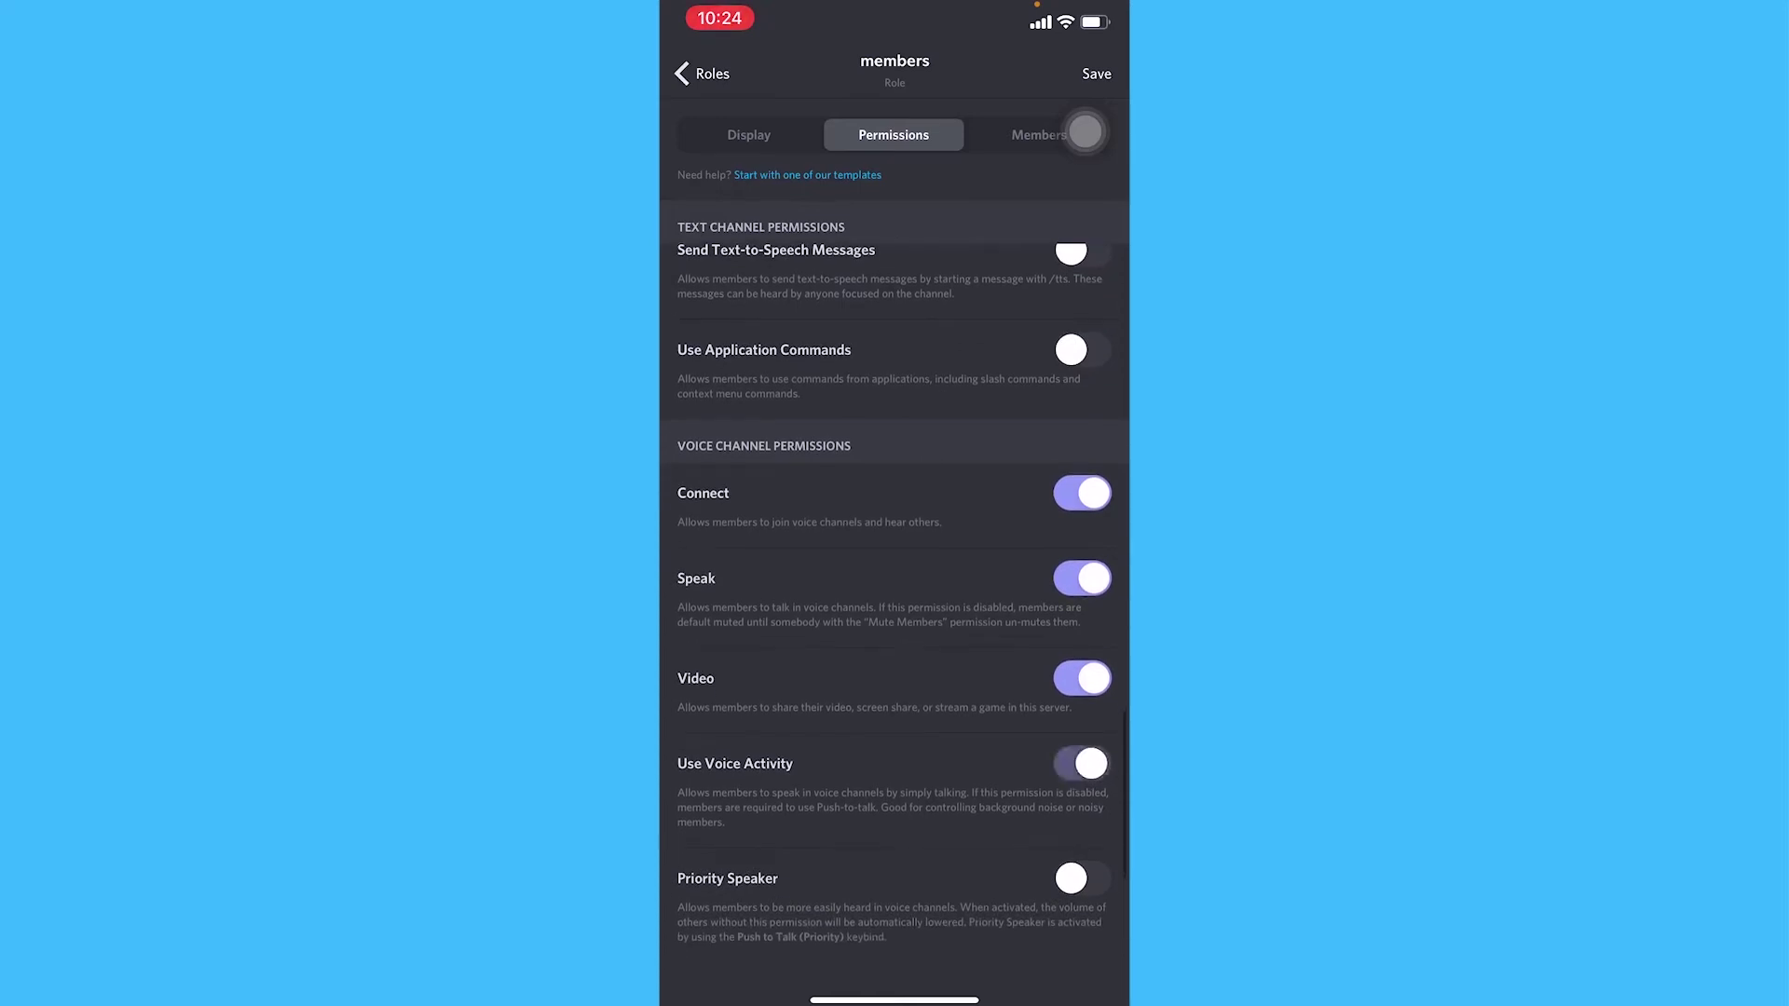
scroll(895, 606, "down", 2)
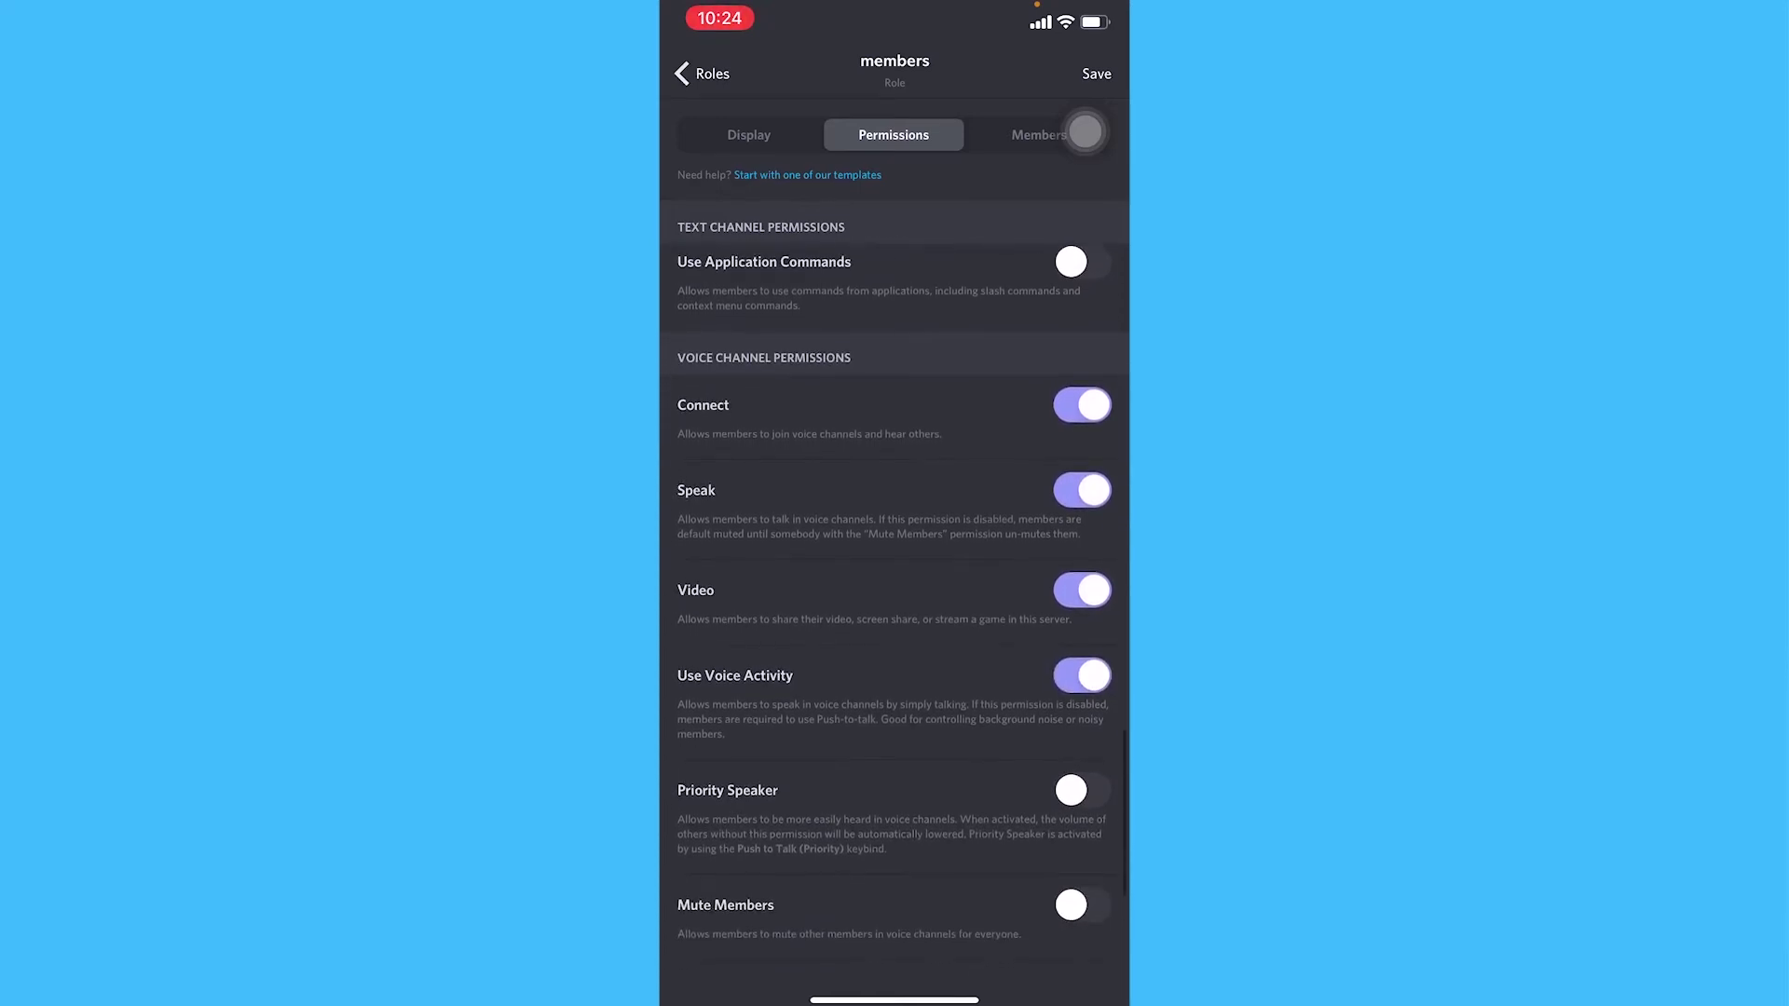
scroll(894, 606, "down", 2)
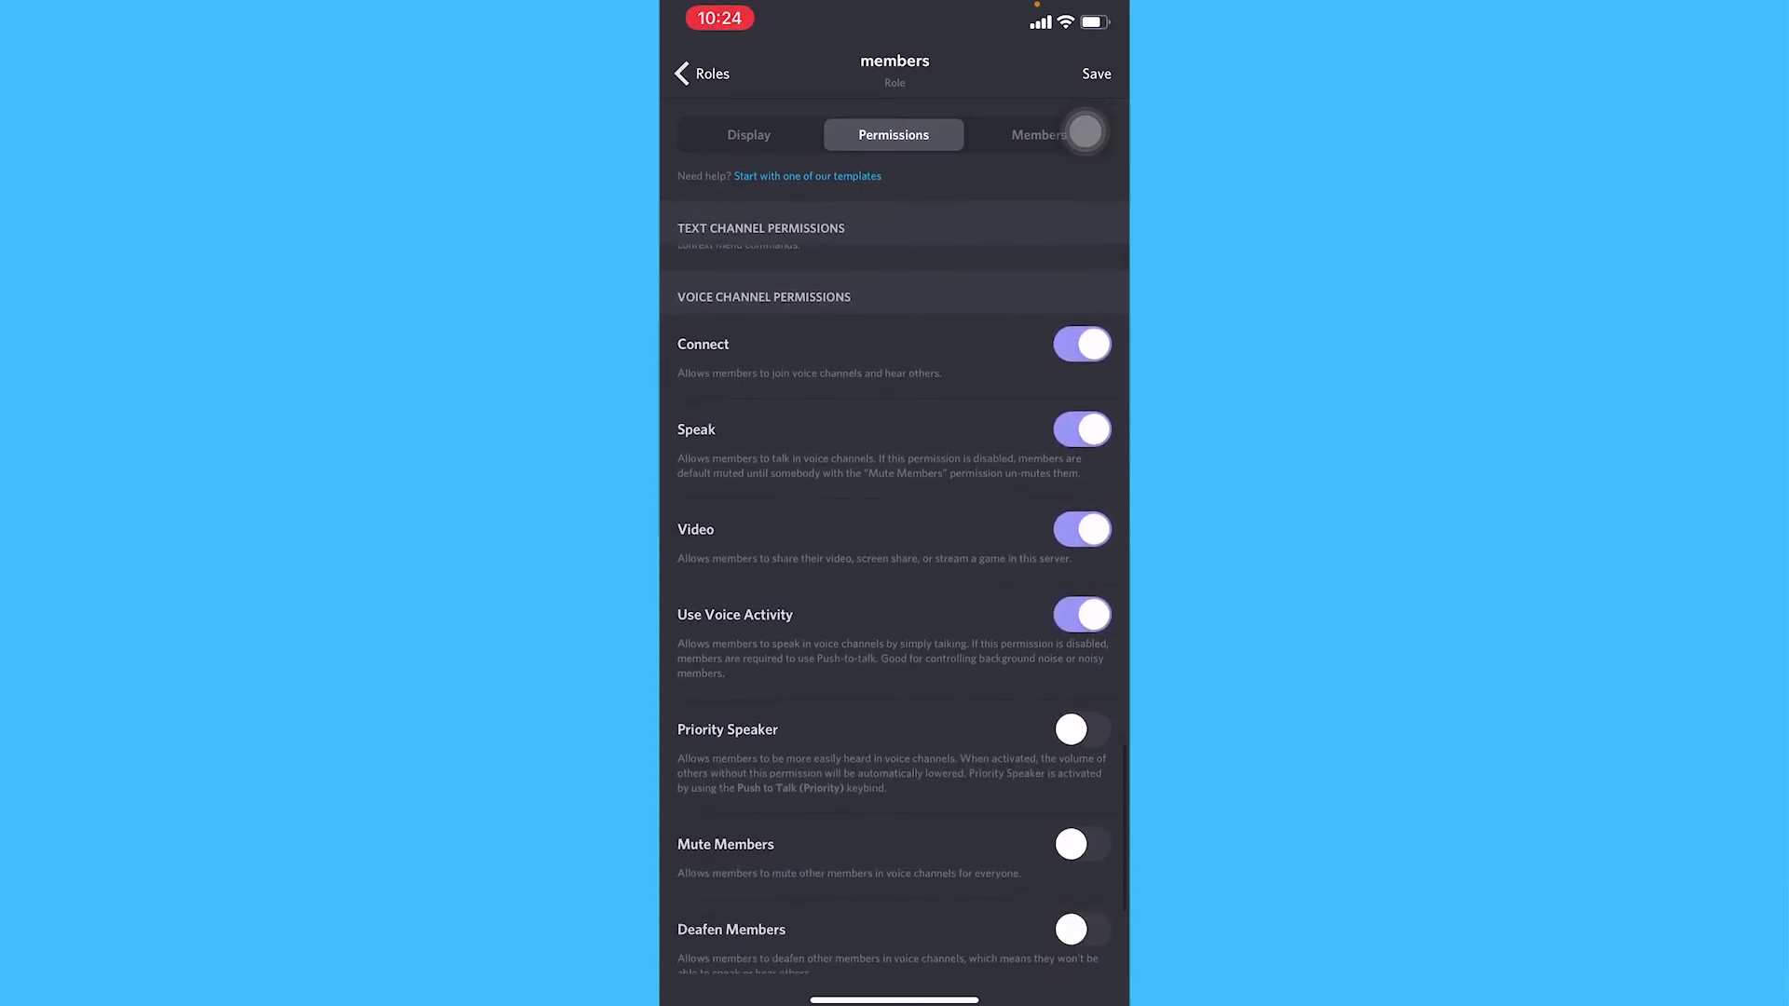
left_click(1082, 730)
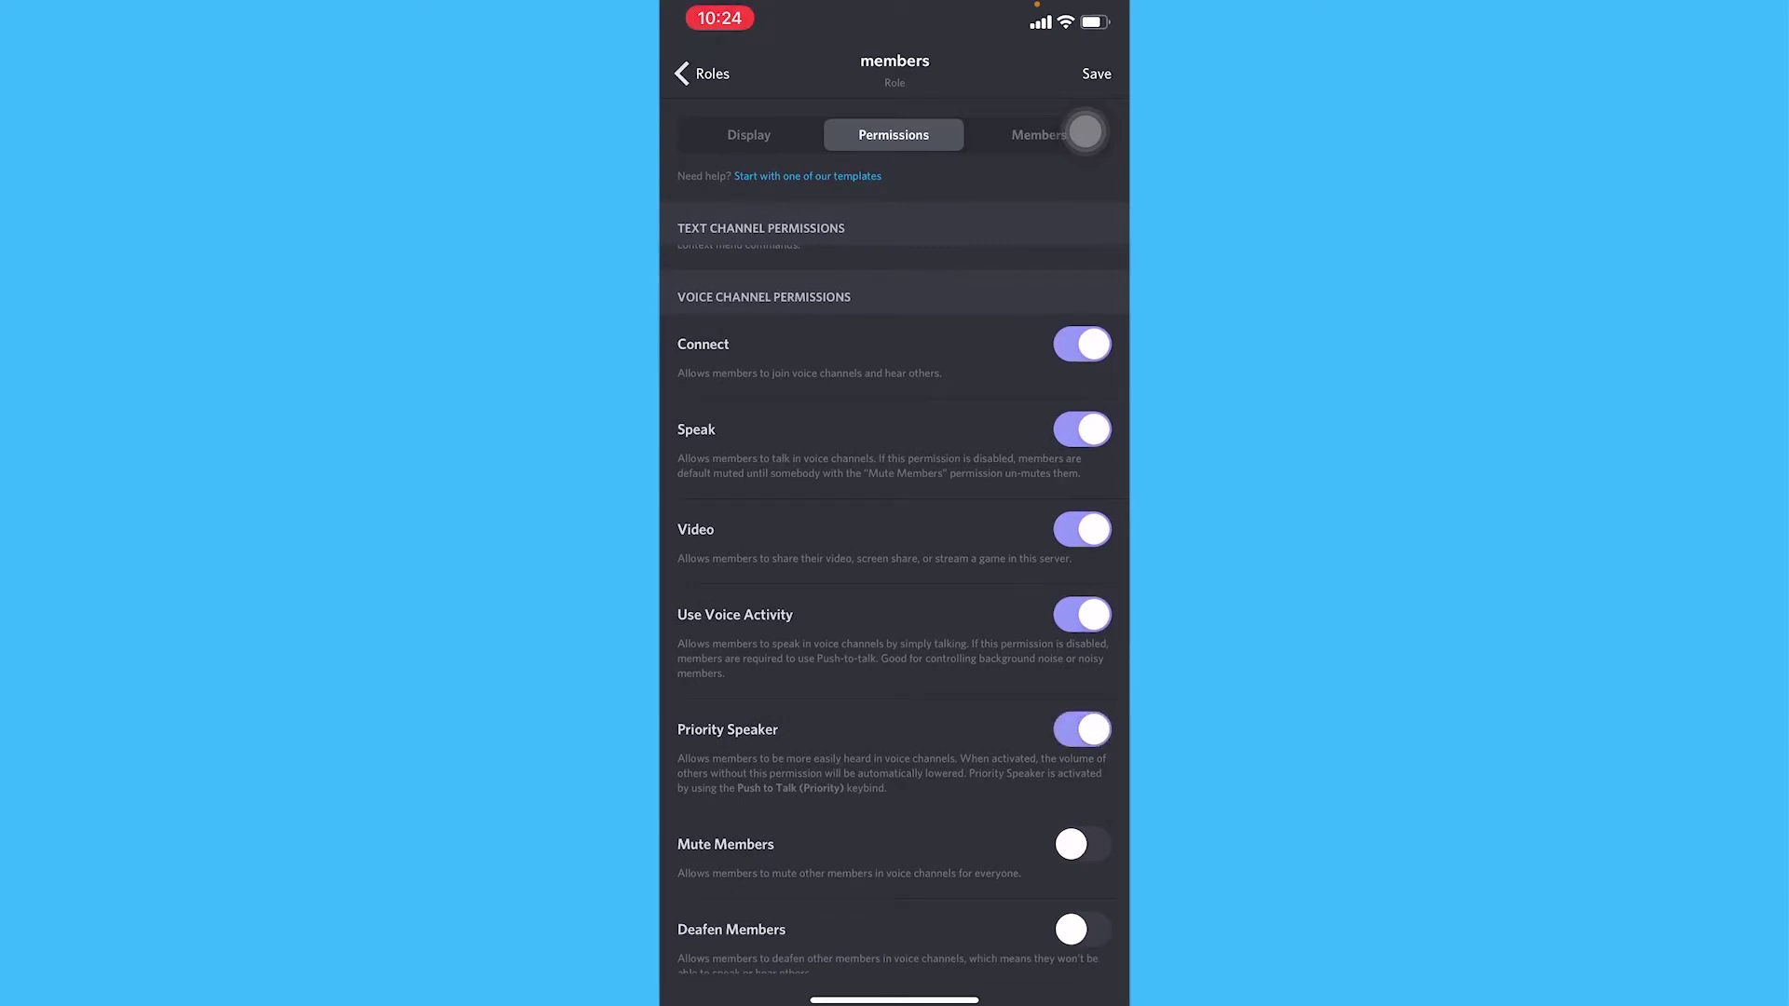
scroll(895, 606, "down", 2)
scroll(894, 606, "down", 4)
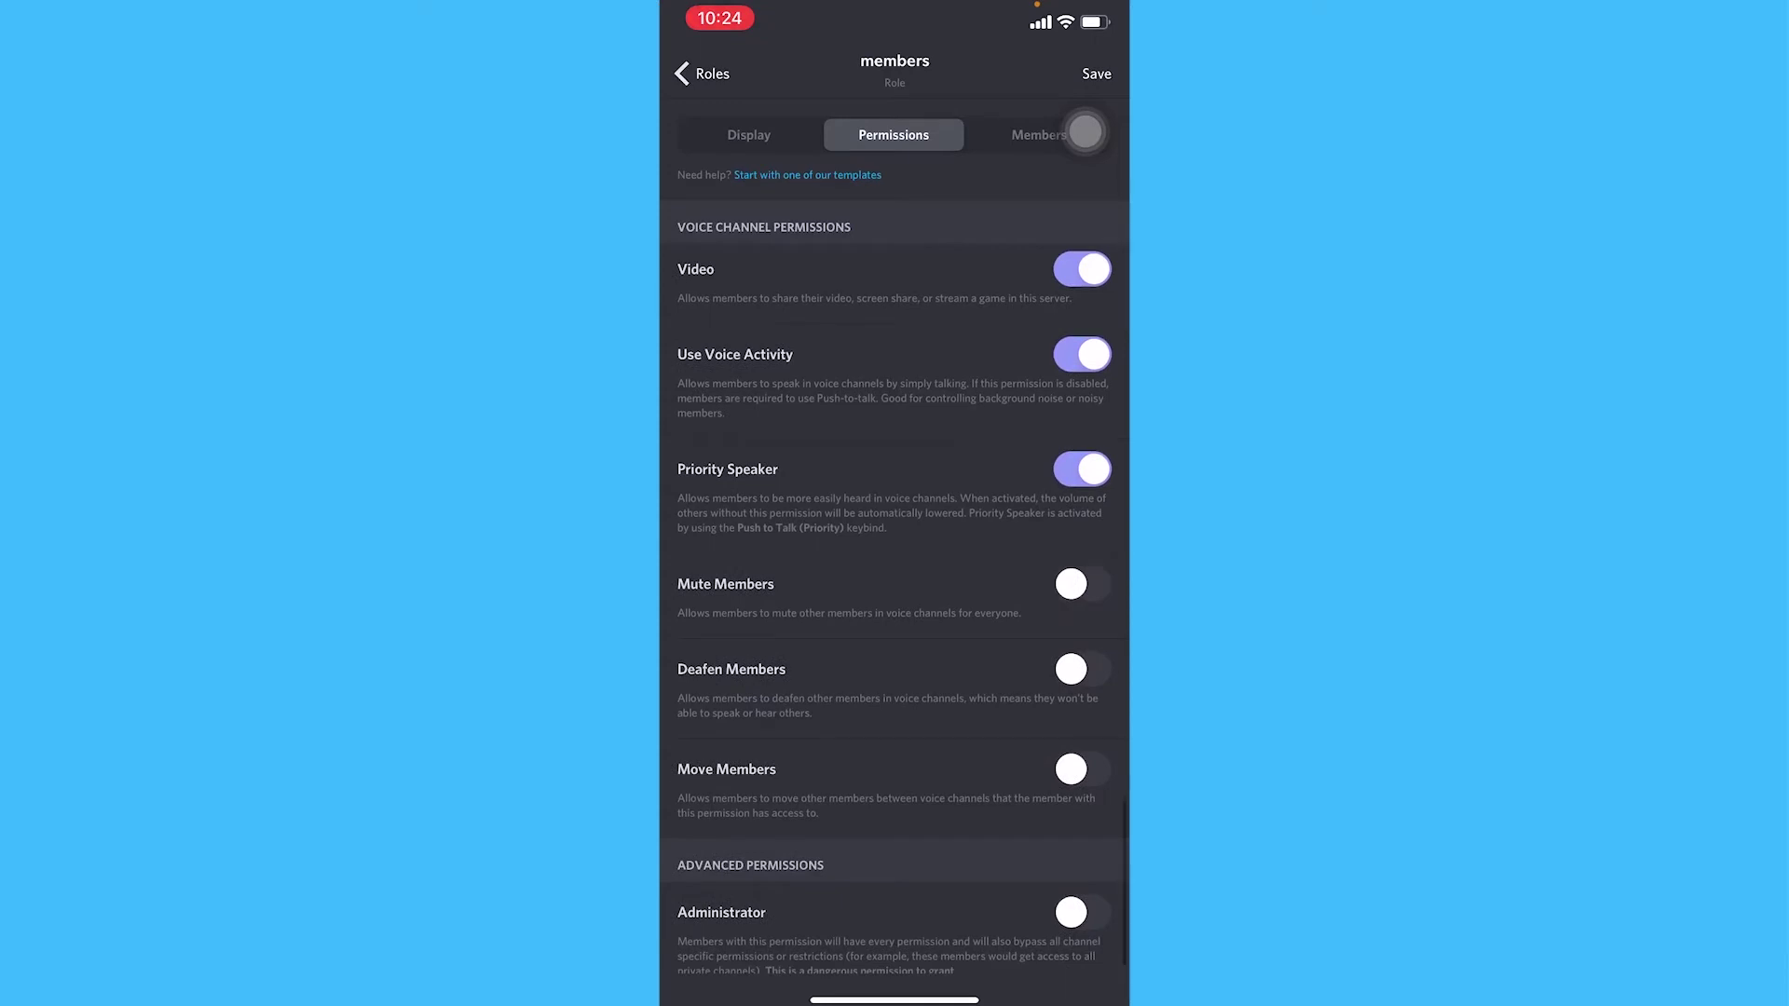
scroll(894, 606, "down", 2)
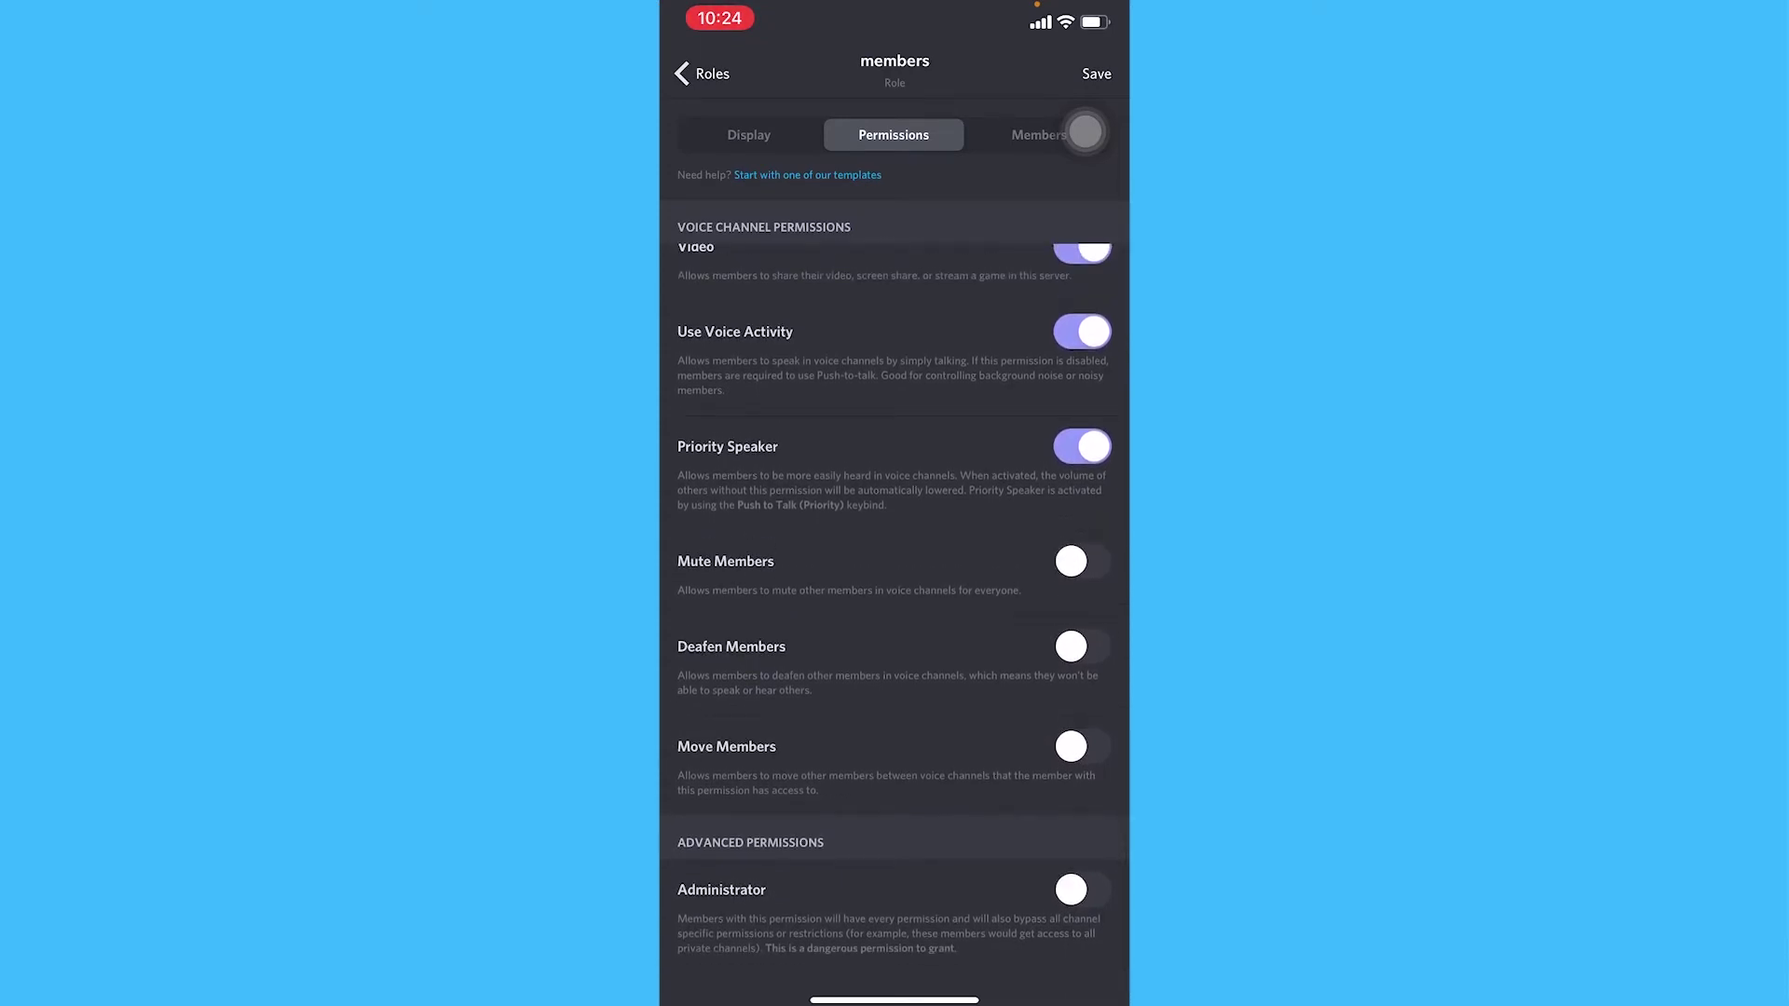
scroll(895, 605, "up", 2)
scroll(895, 606, "down", 2)
left_click(1097, 74)
Create a text channel named 'verification', then return to the #general chat.
left_click(699, 73)
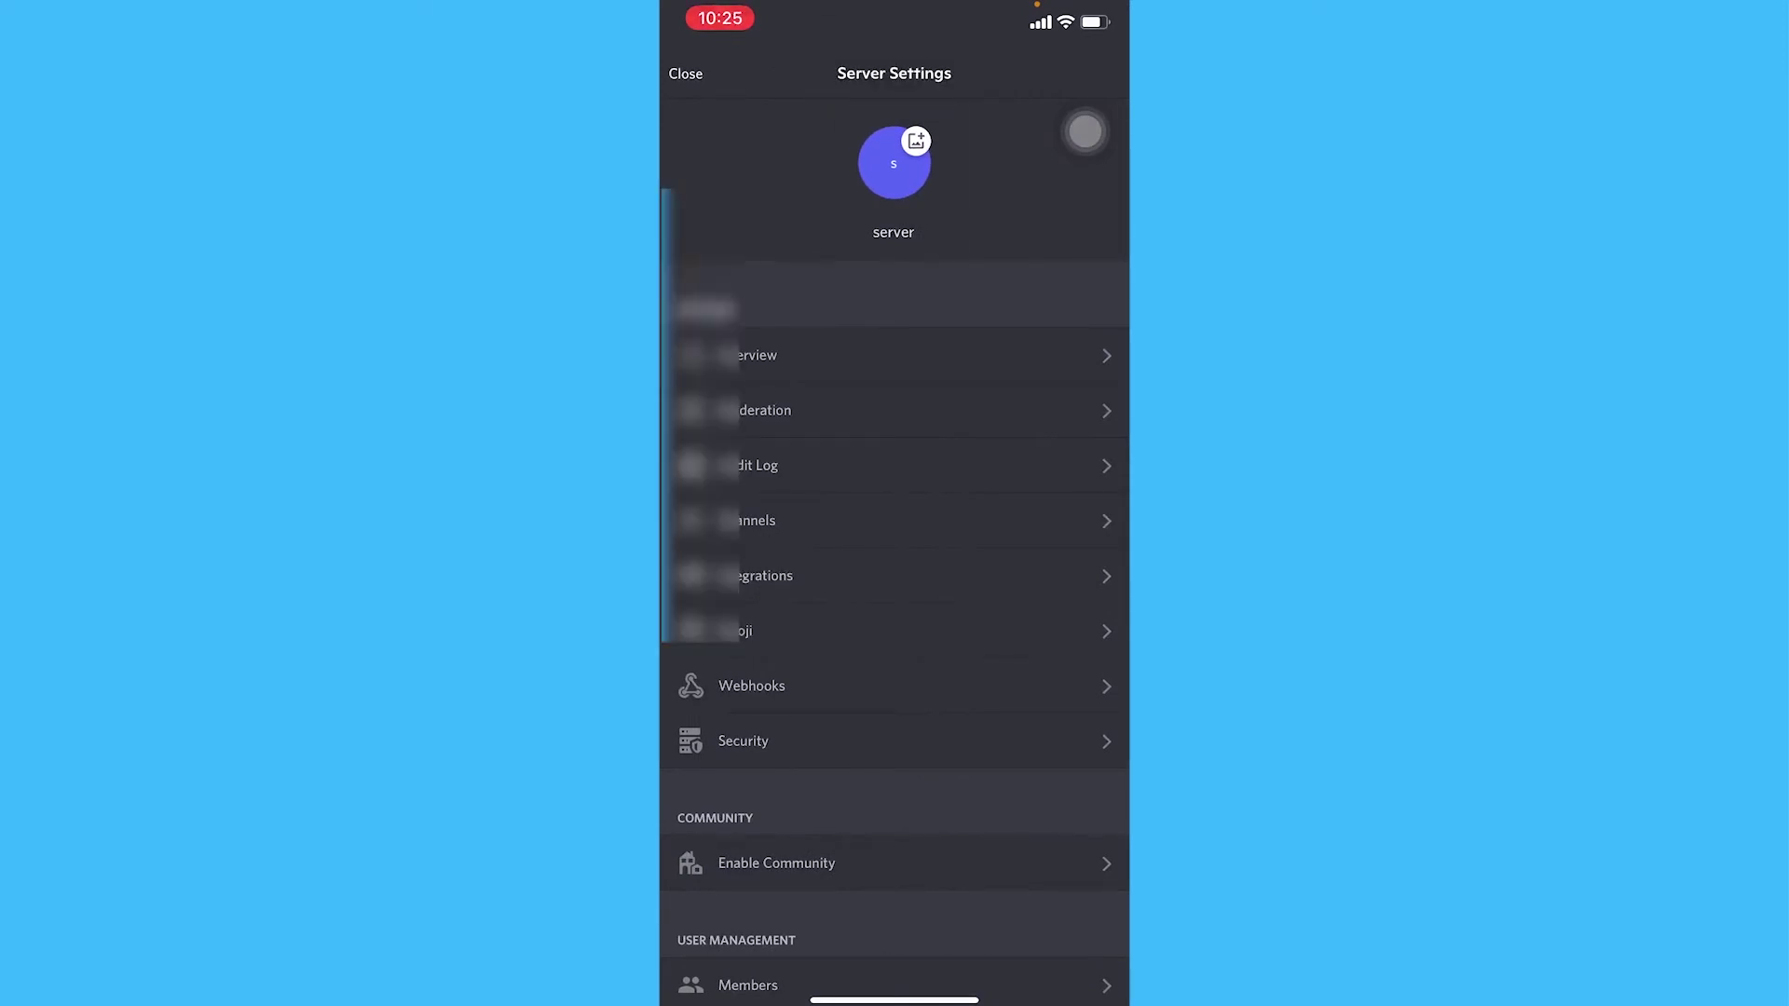
left_click(685, 74)
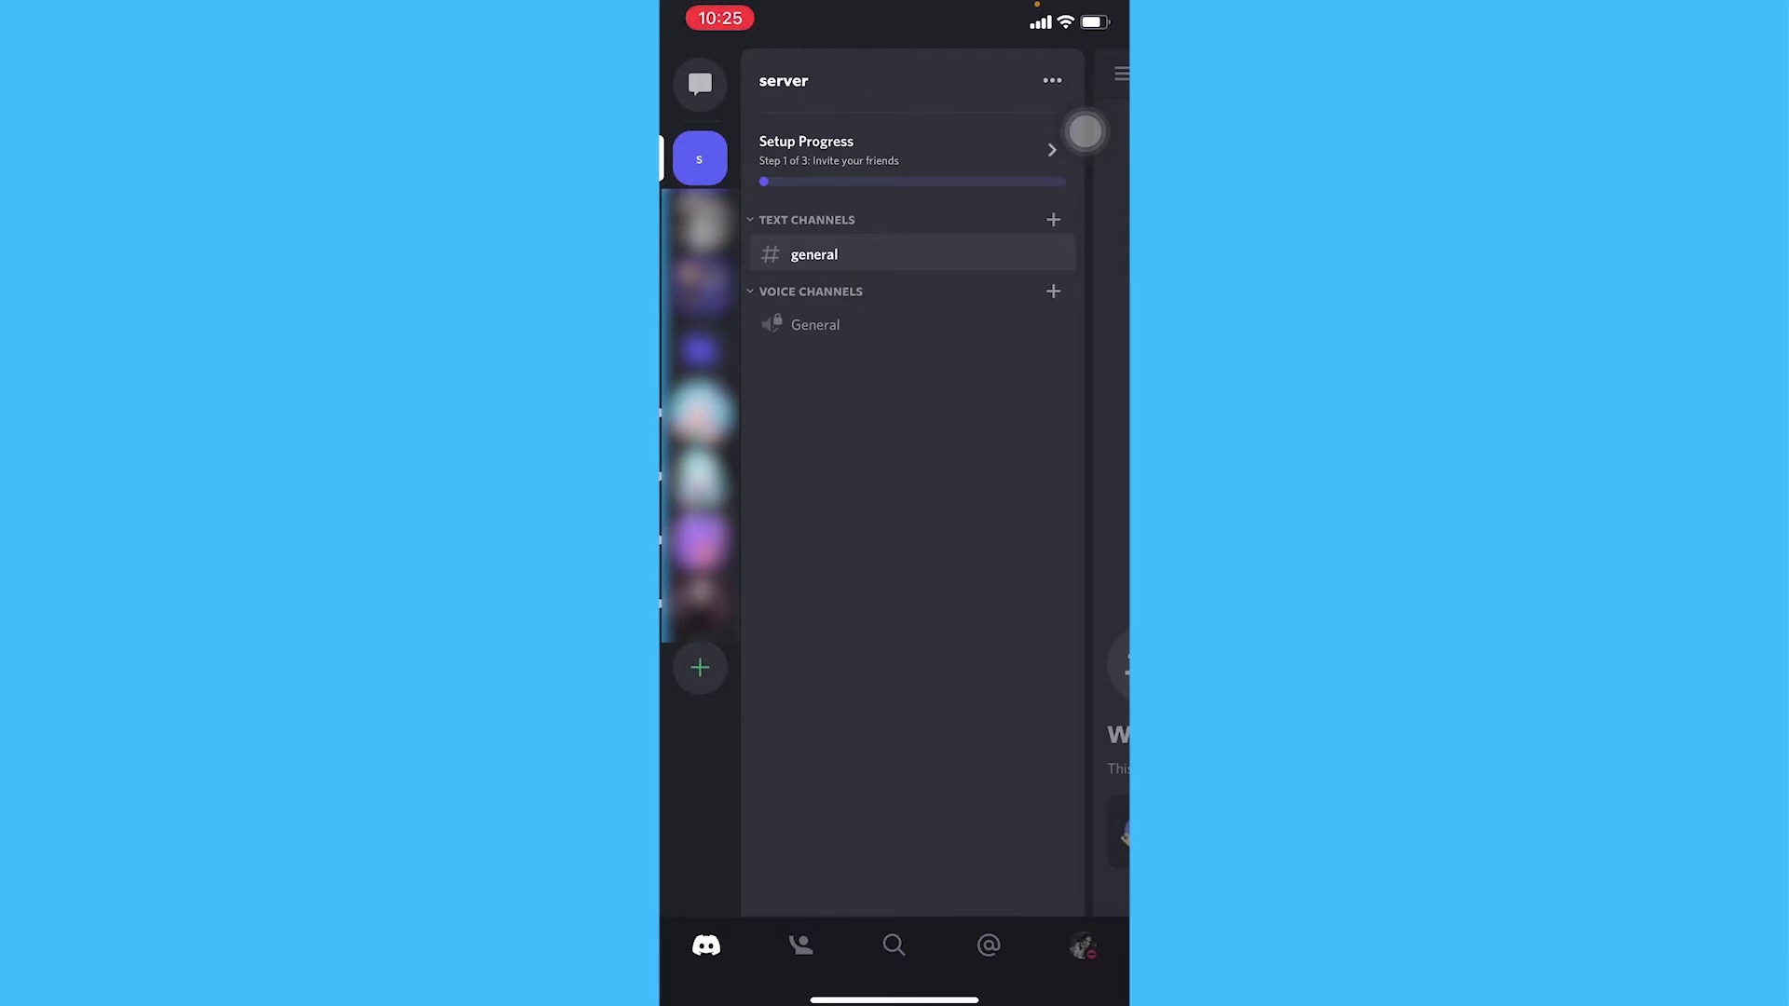
left_click(1053, 219)
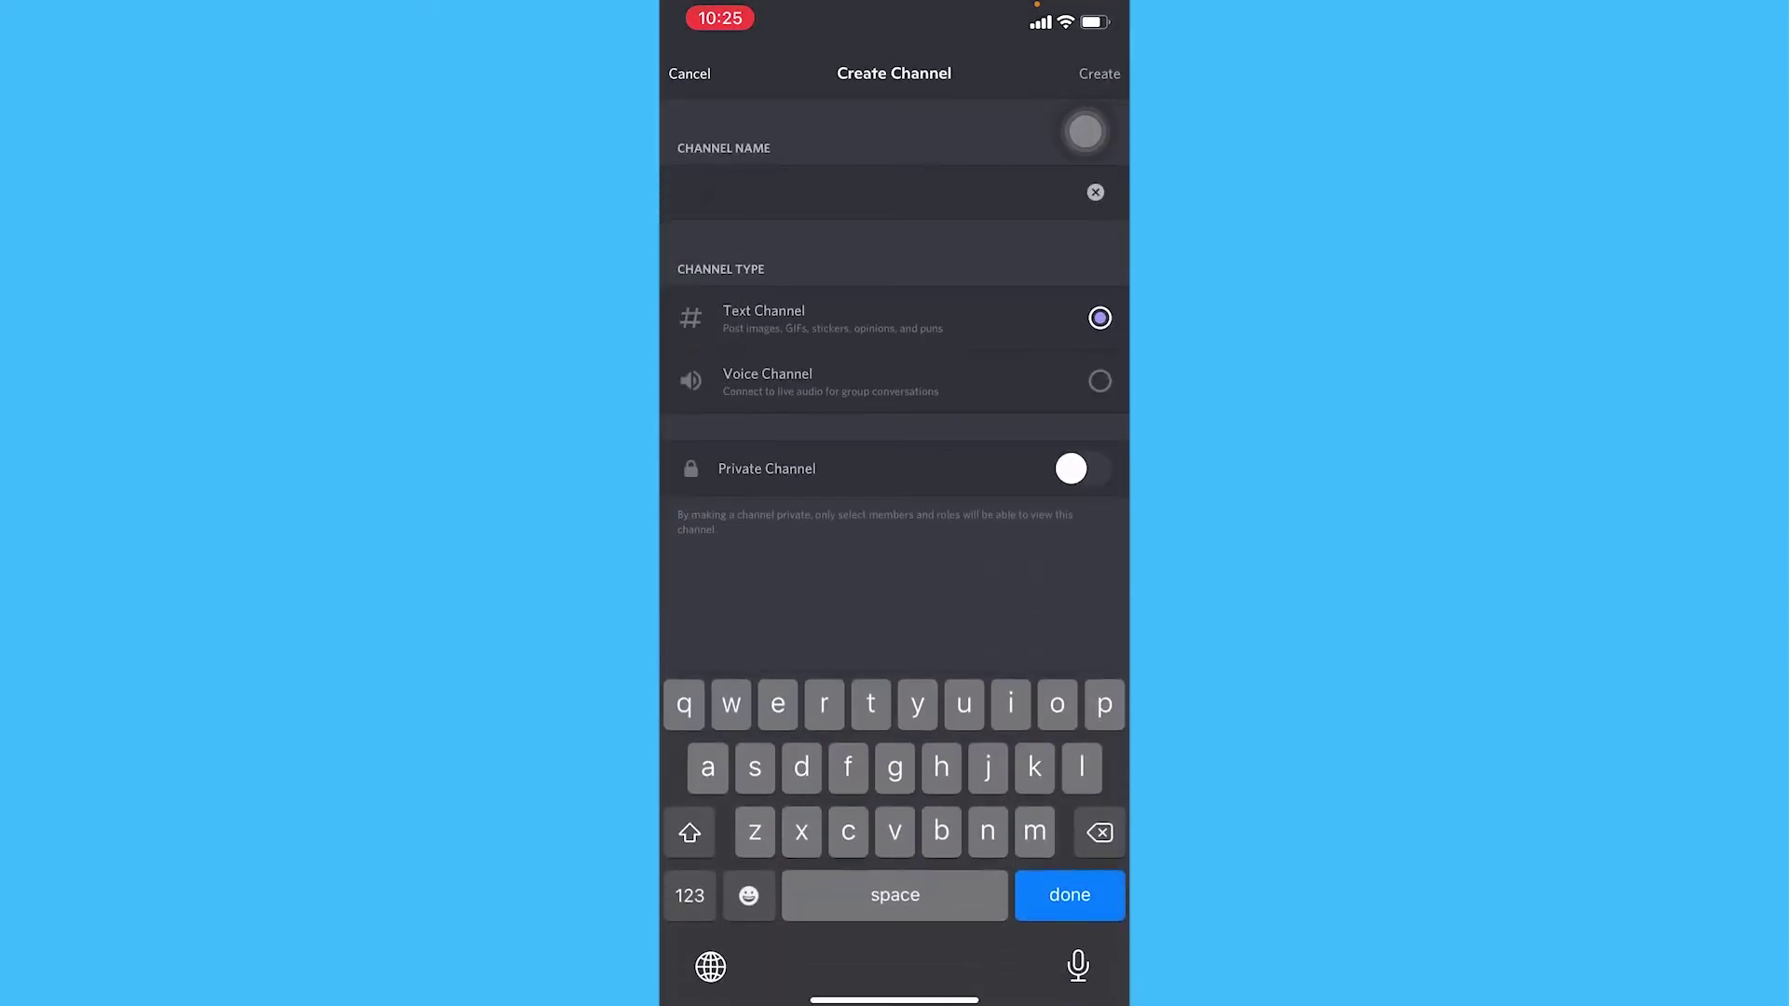
type("g")
key("BackSpace")
type("verif")
type("ication")
left_click(1099, 73)
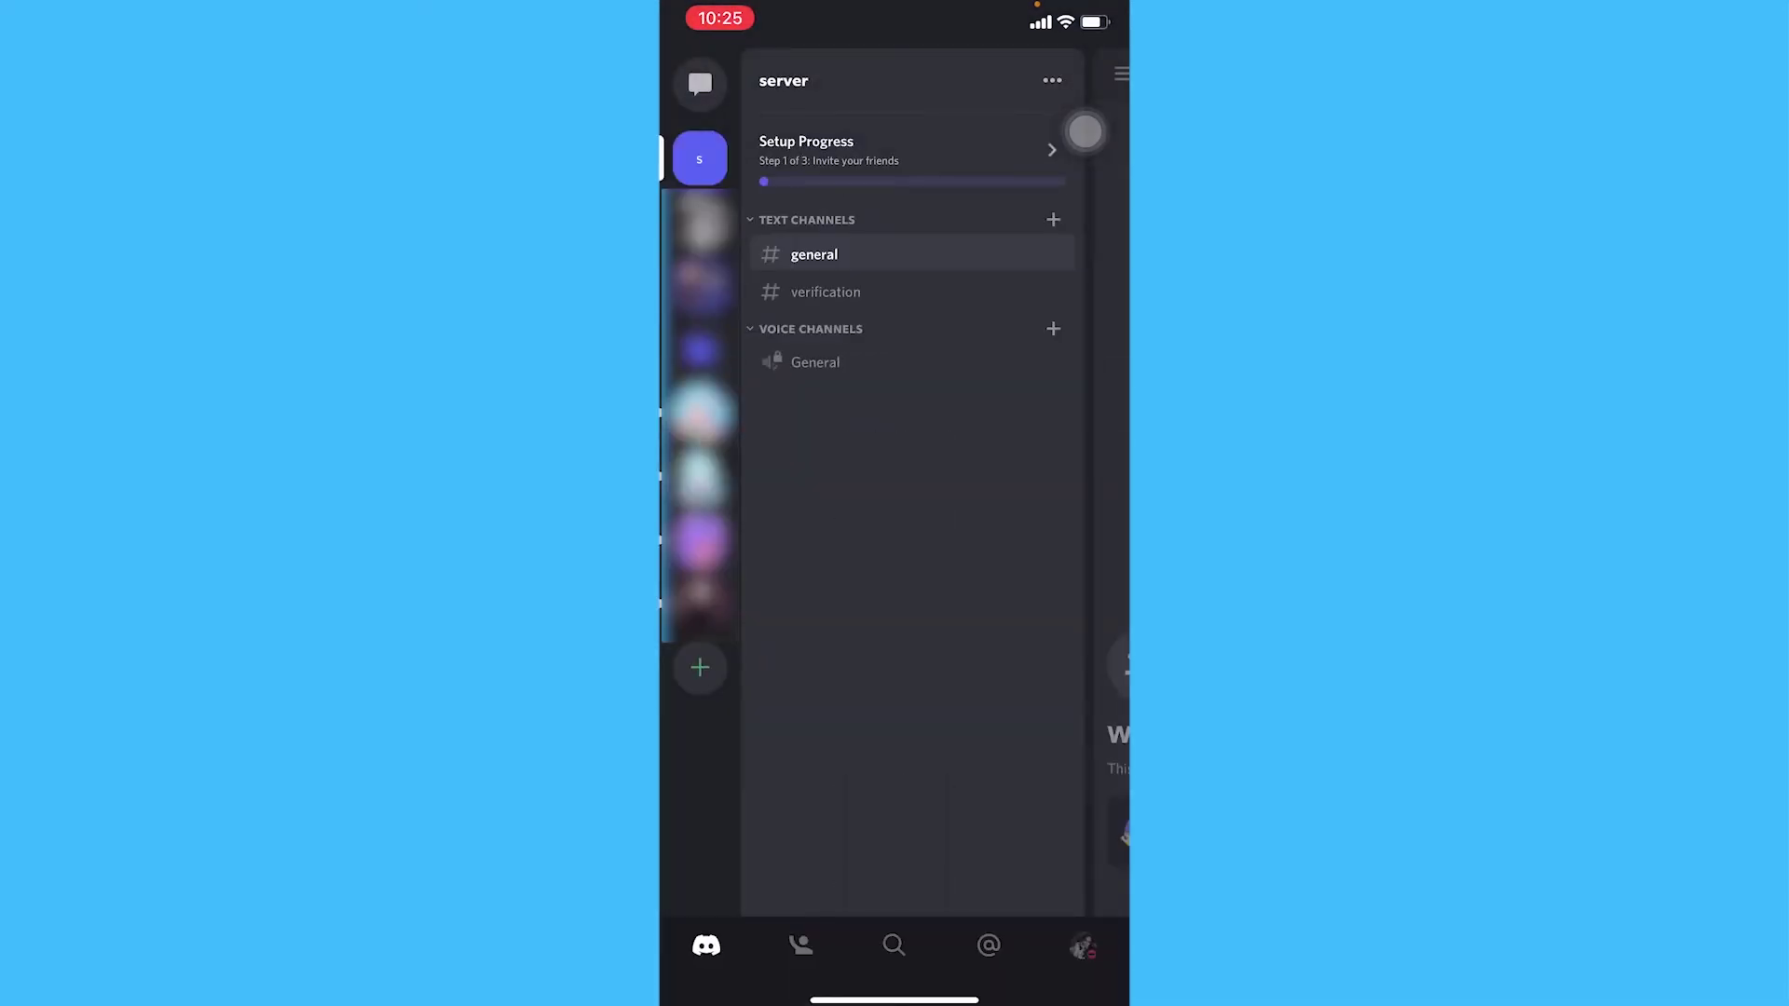
left_click(1108, 466)
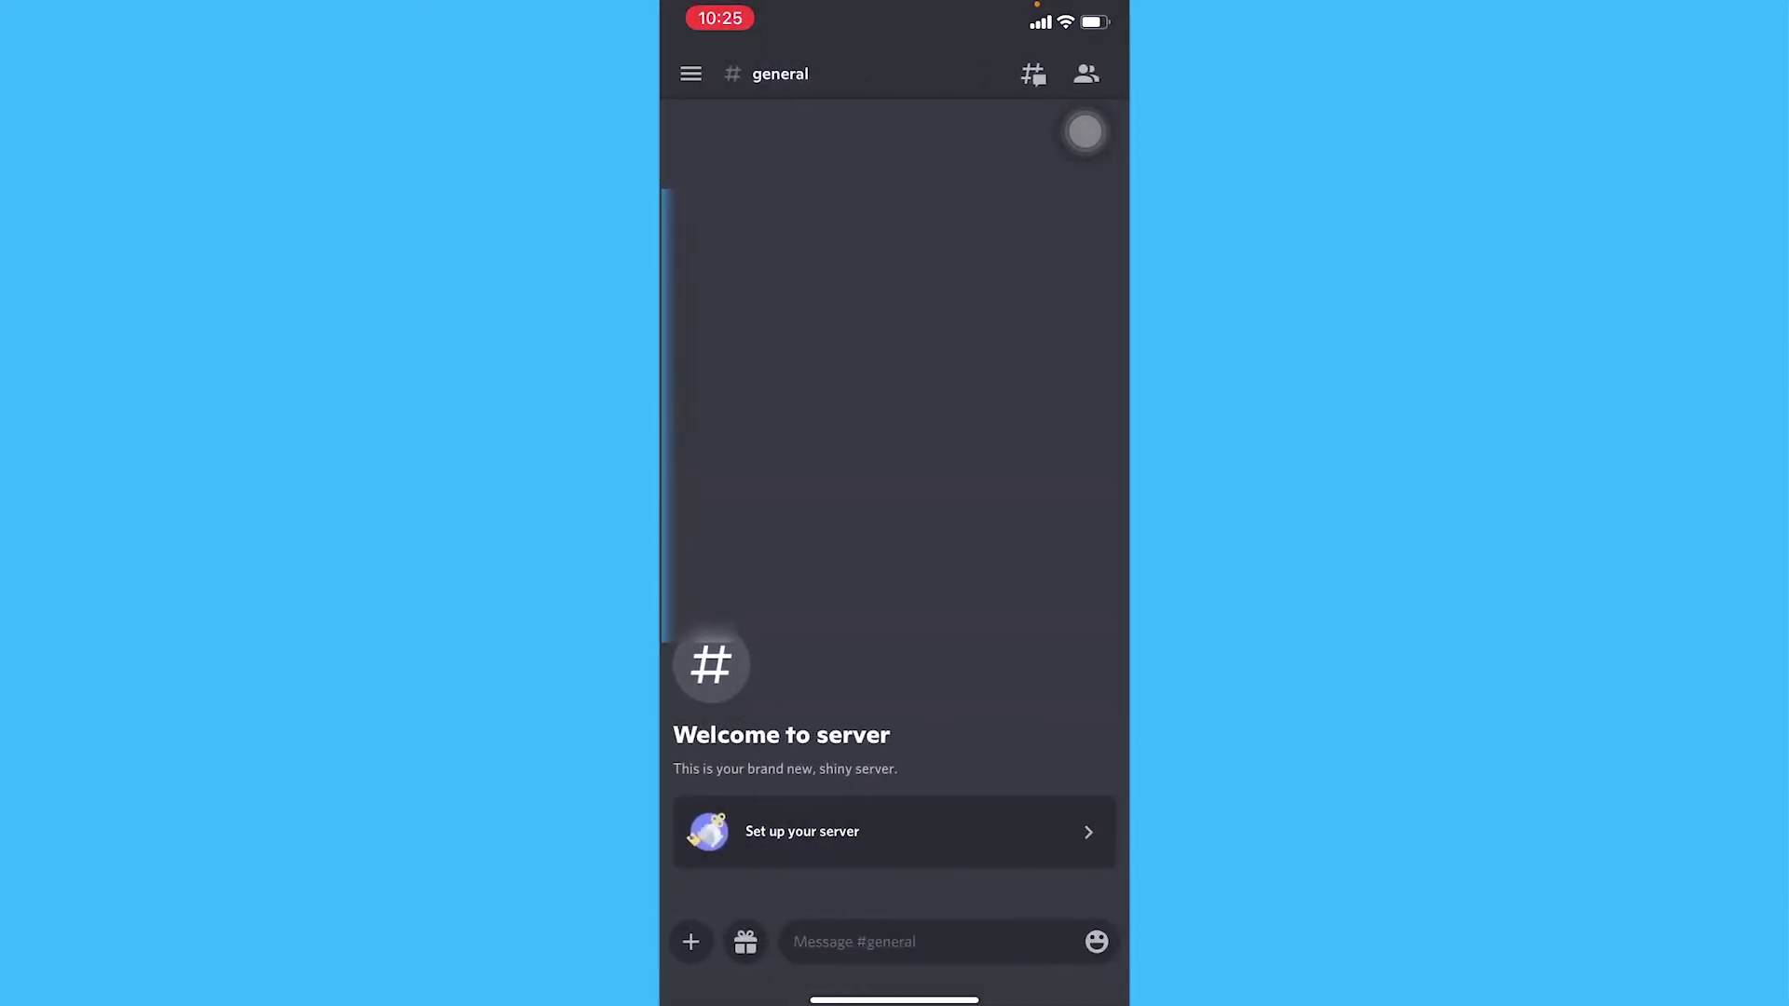
Switch to the browser on mee6.xyz and reach the server's MEE6 Plugin gallery.
left_click_drag(895, 999, 895, 559)
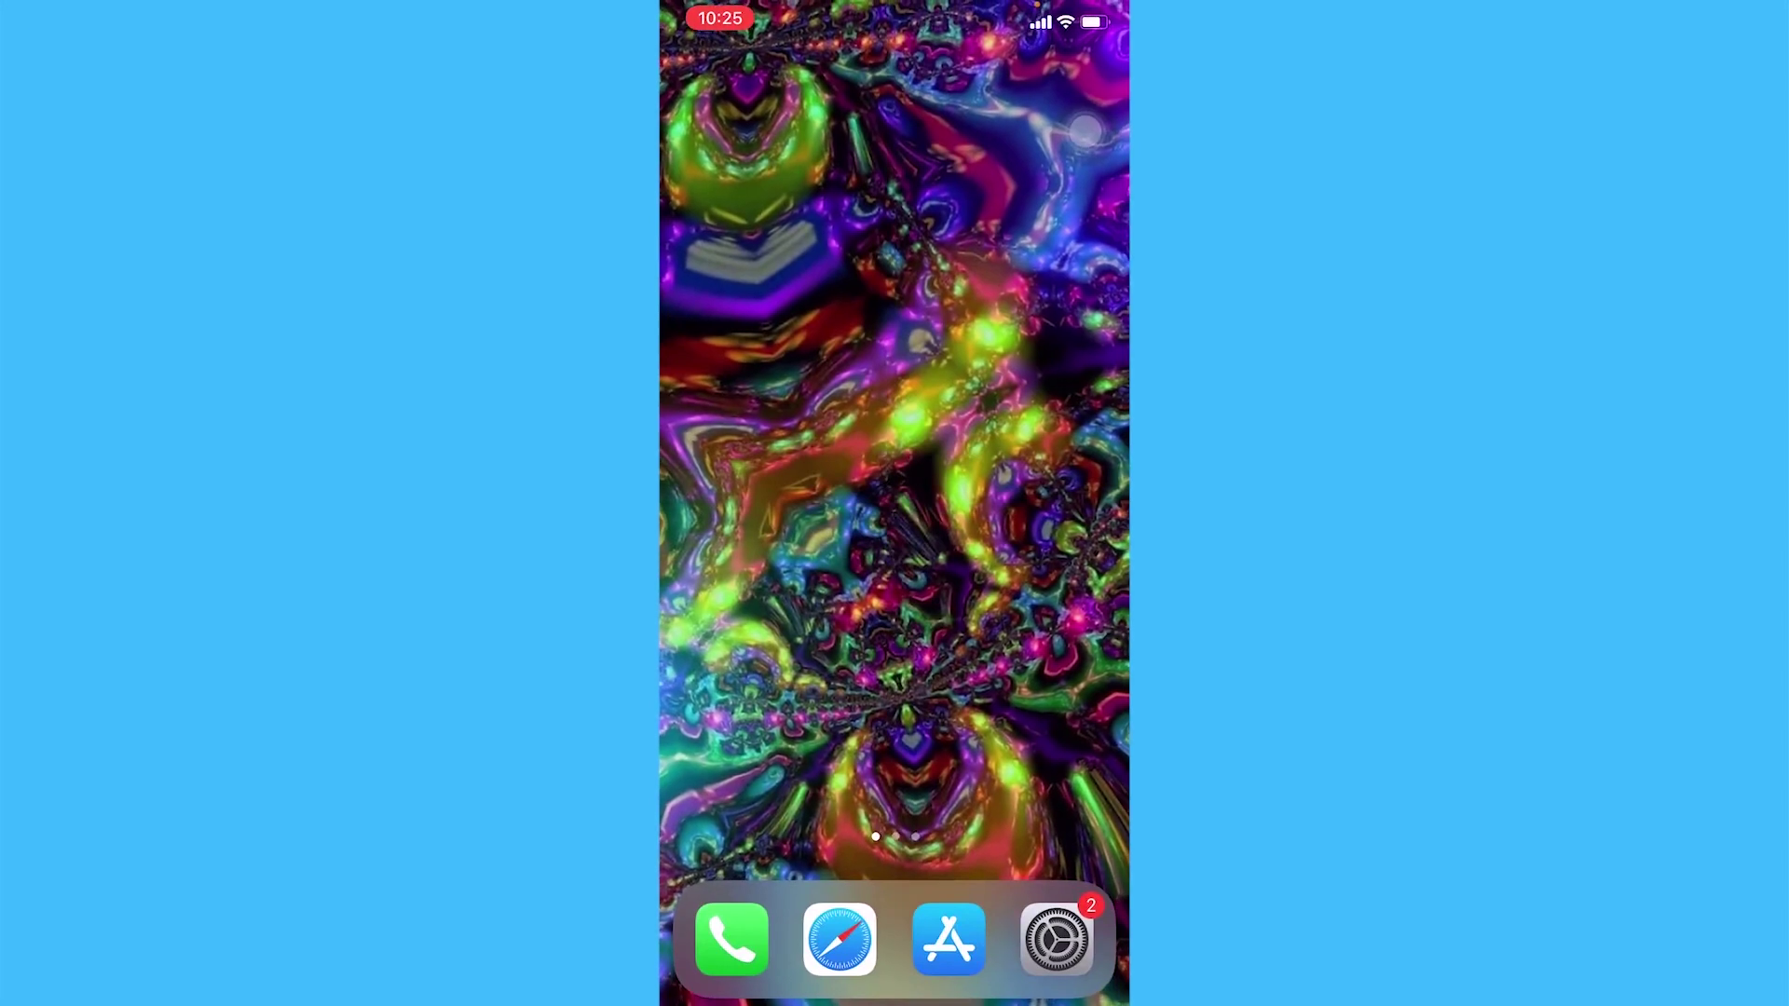
left_click(840, 939)
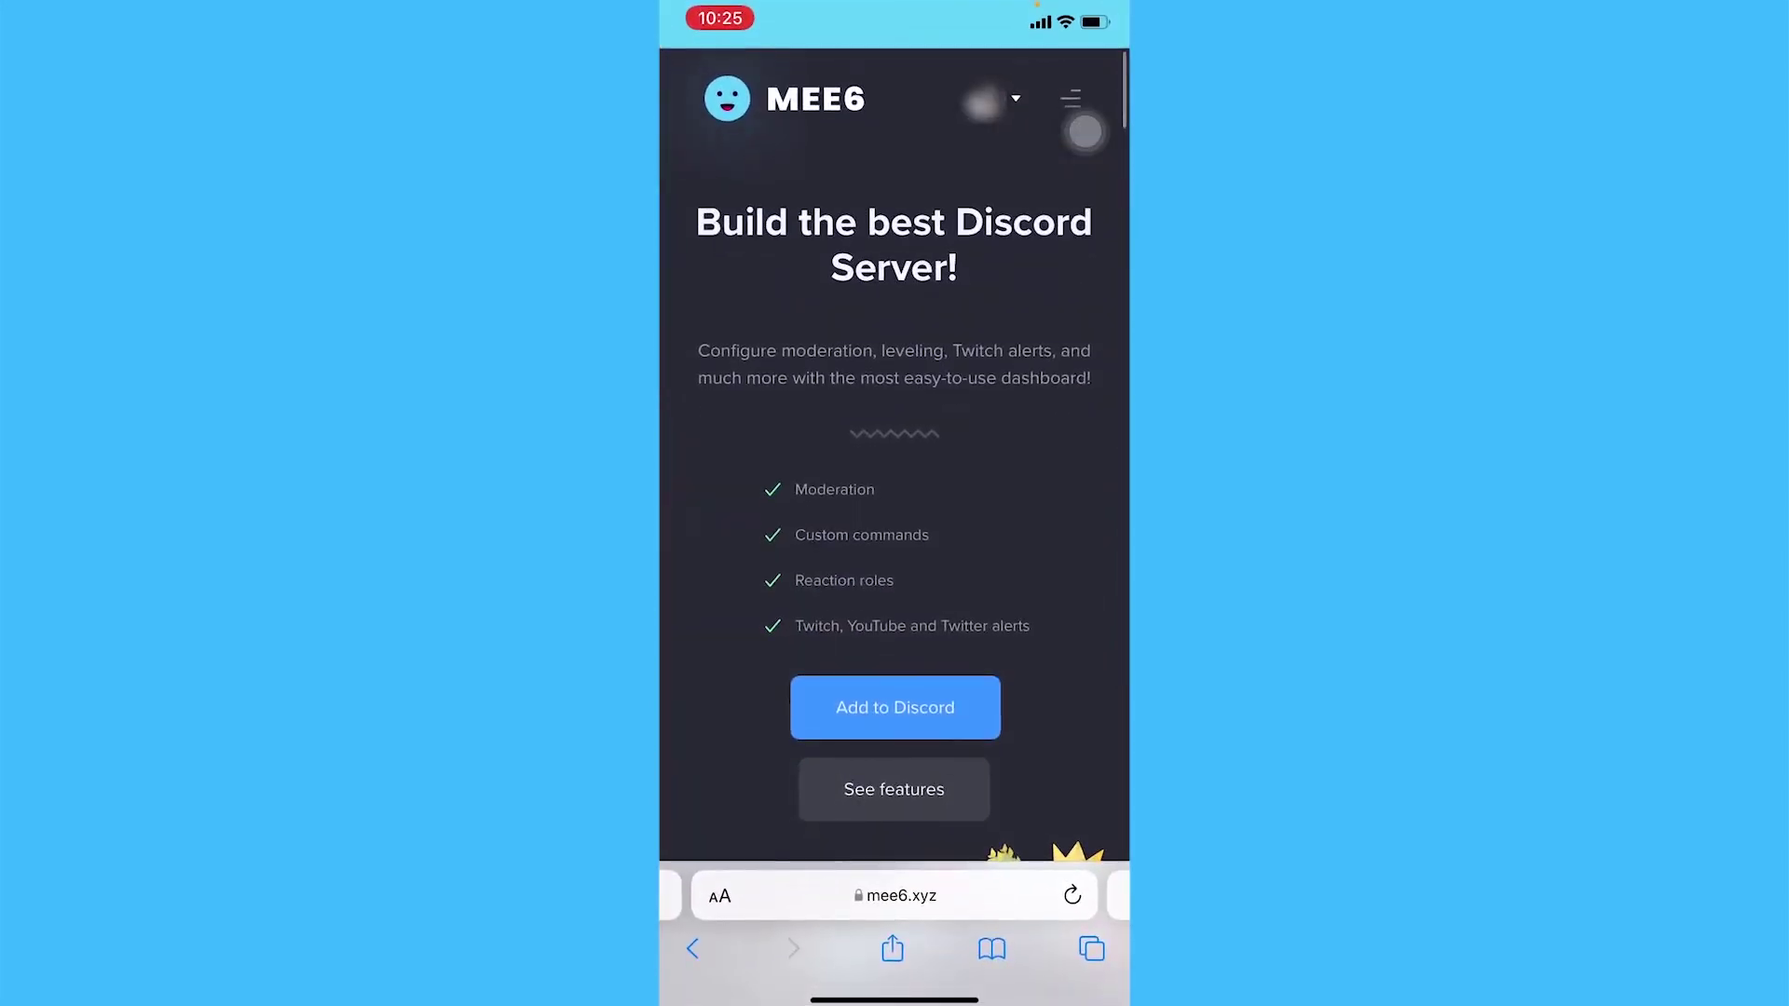
left_click(895, 896)
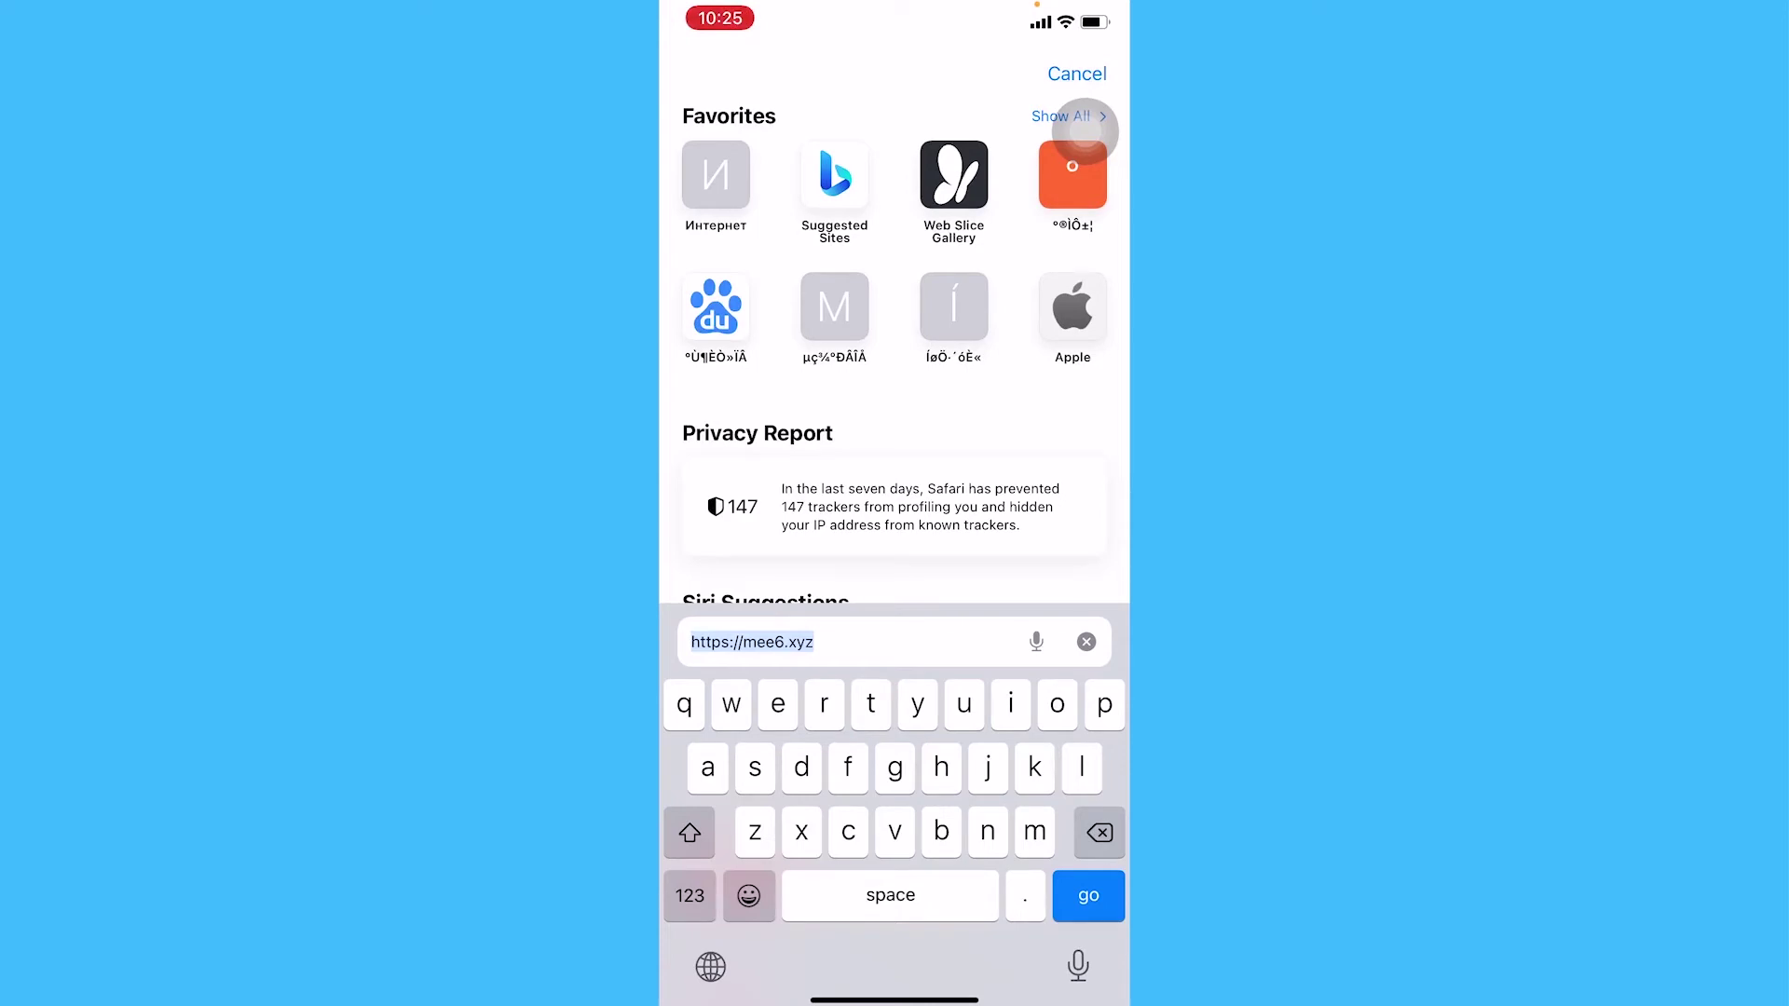
left_click(1077, 74)
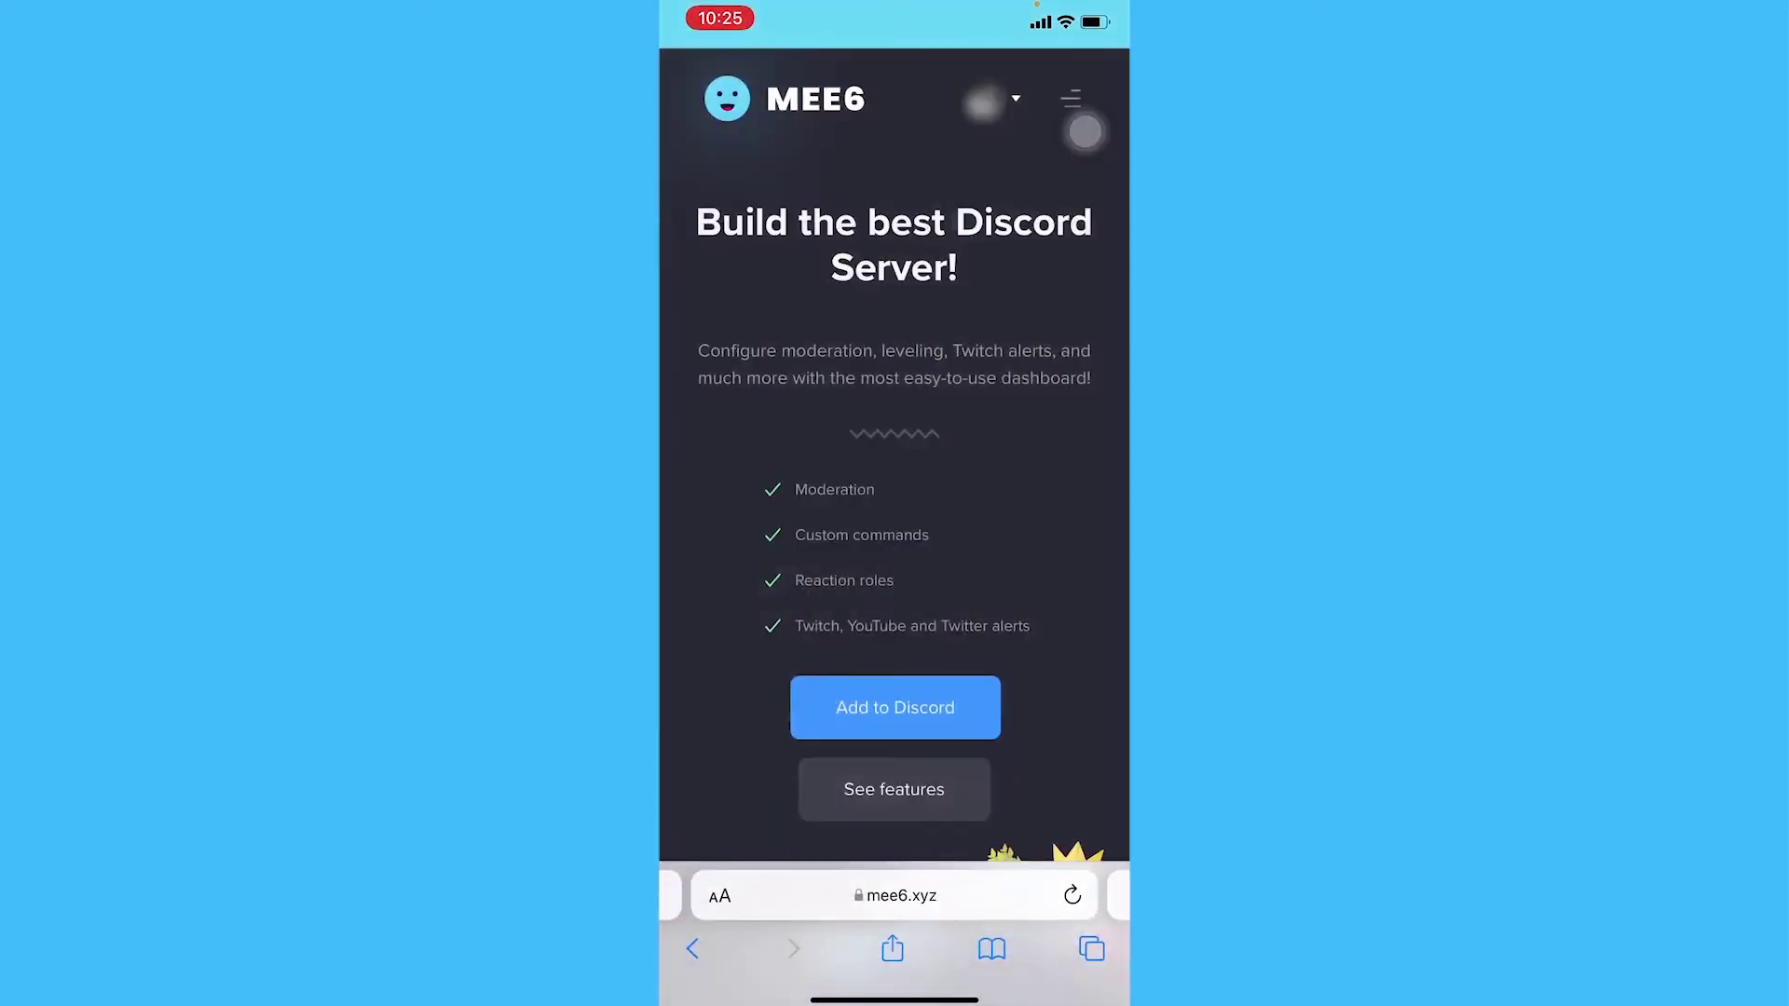
scroll(894, 466, "down", 2)
scroll(895, 466, "up", 2)
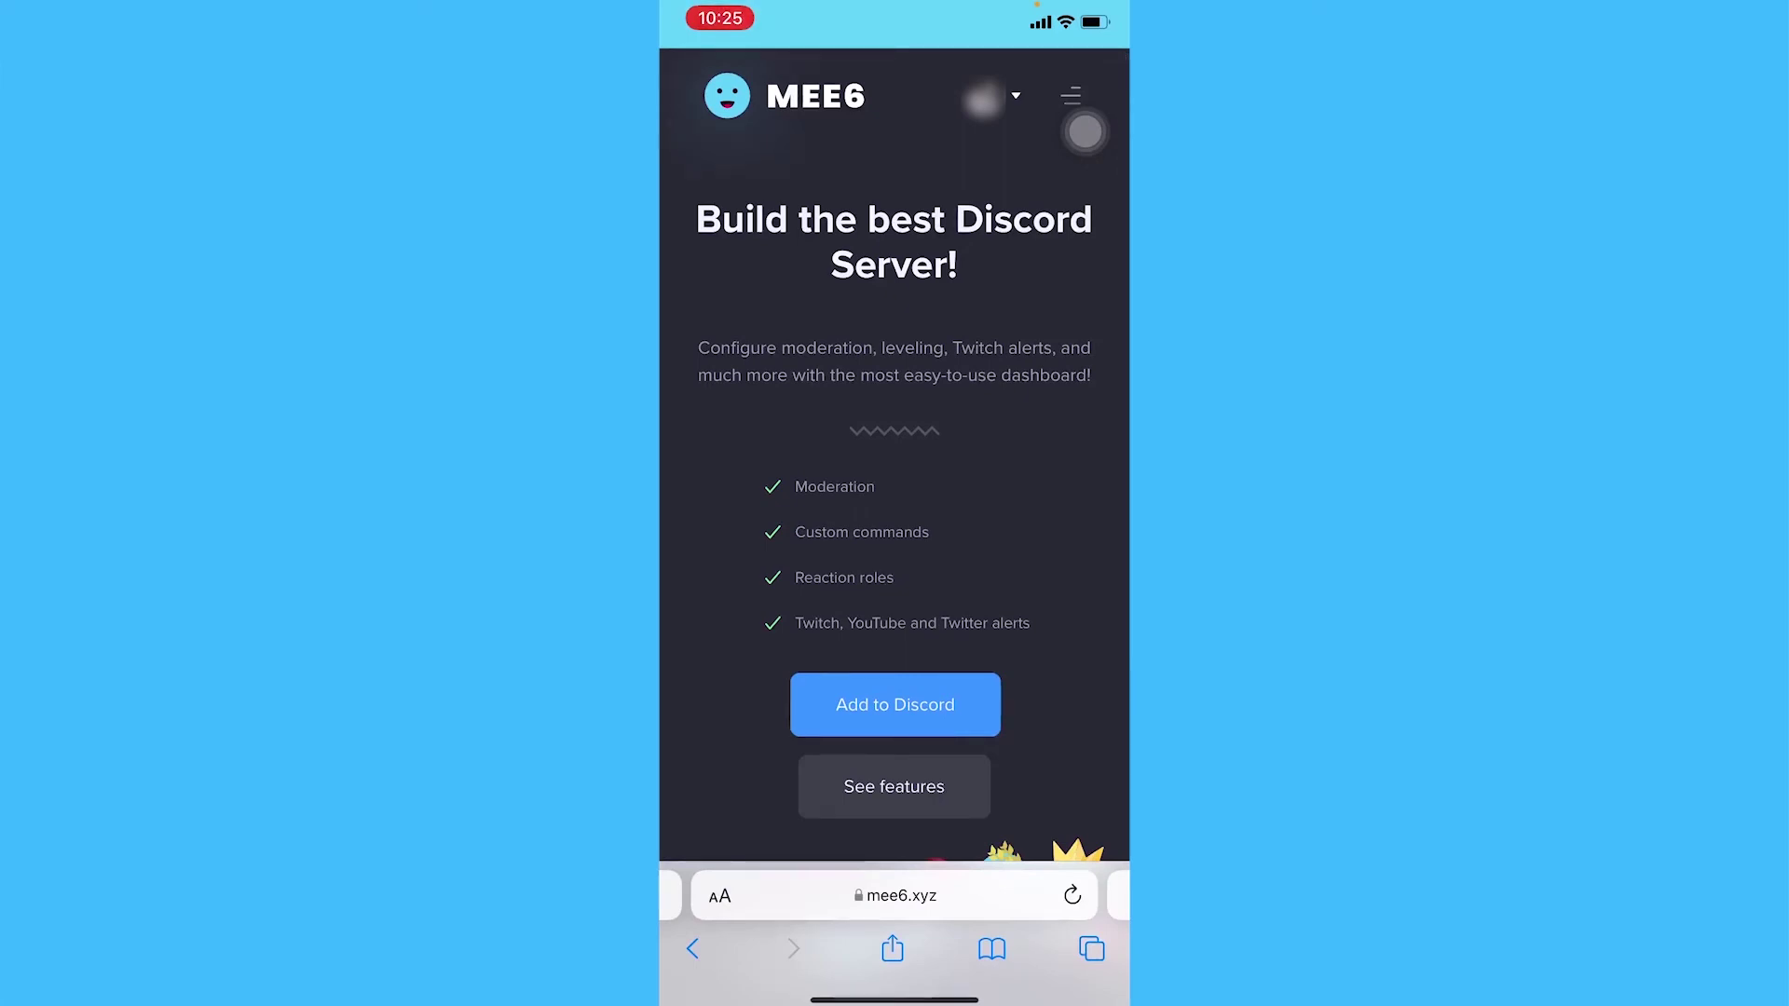
scroll(895, 466, "down", 2)
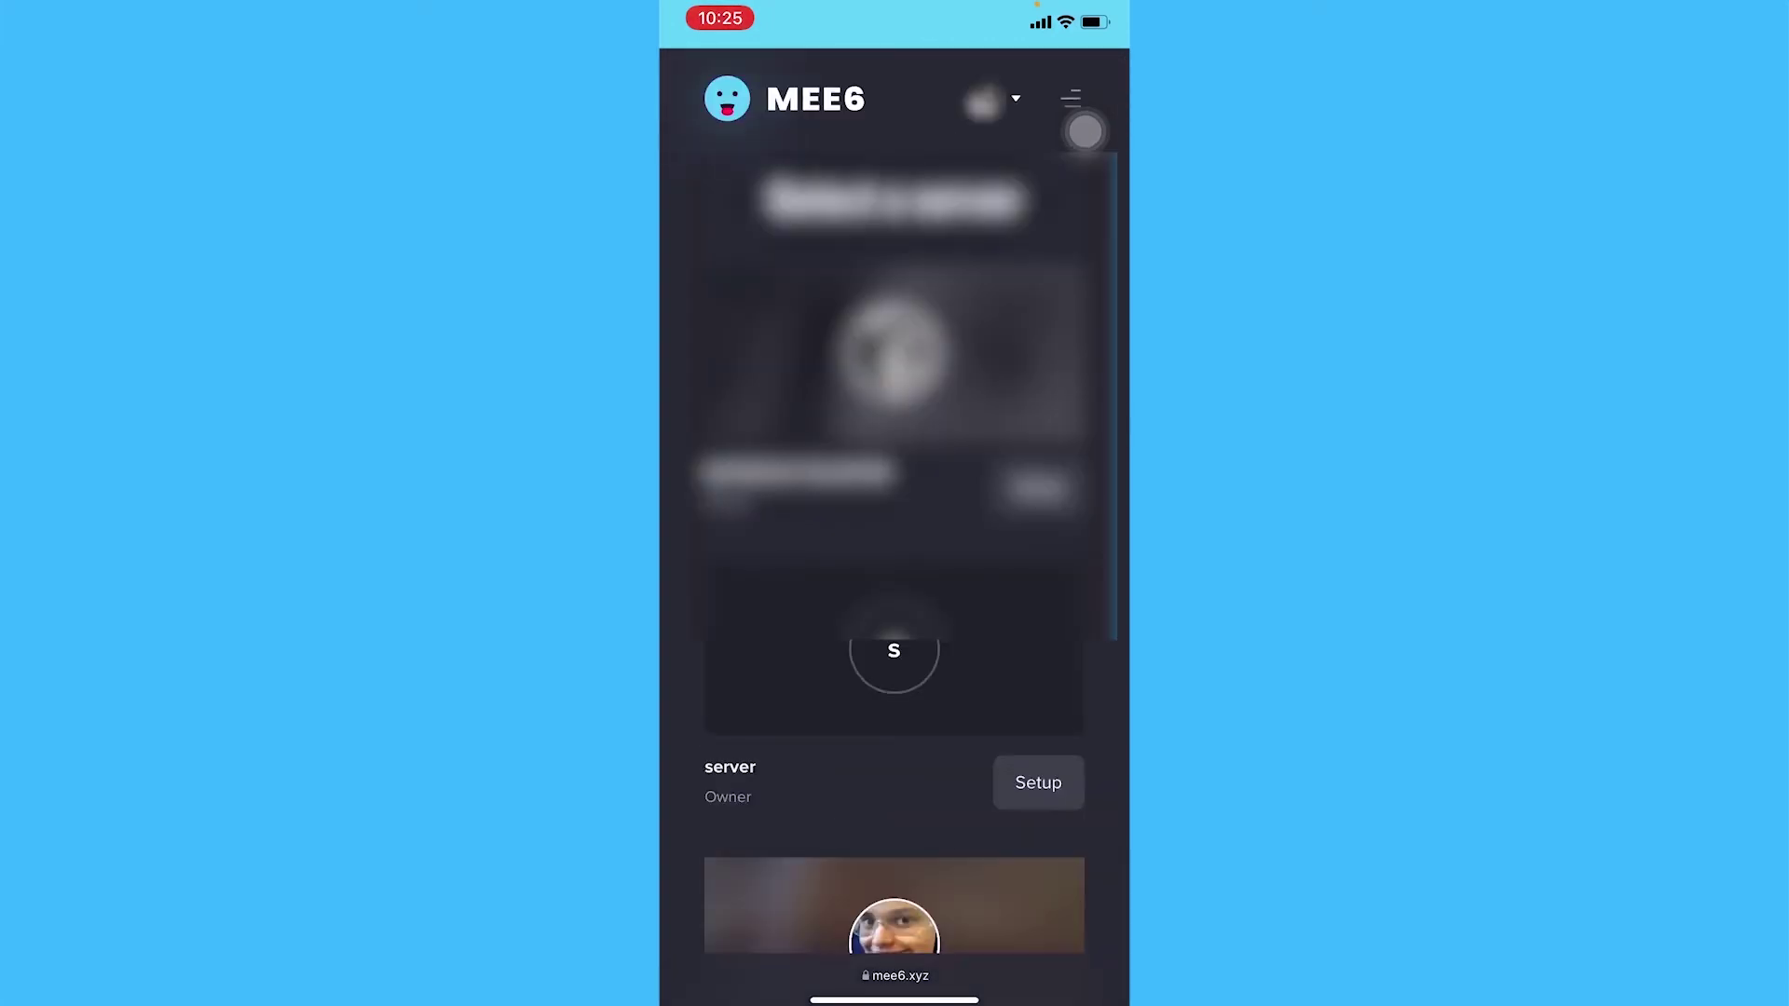
scroll(895, 503, "down", 3)
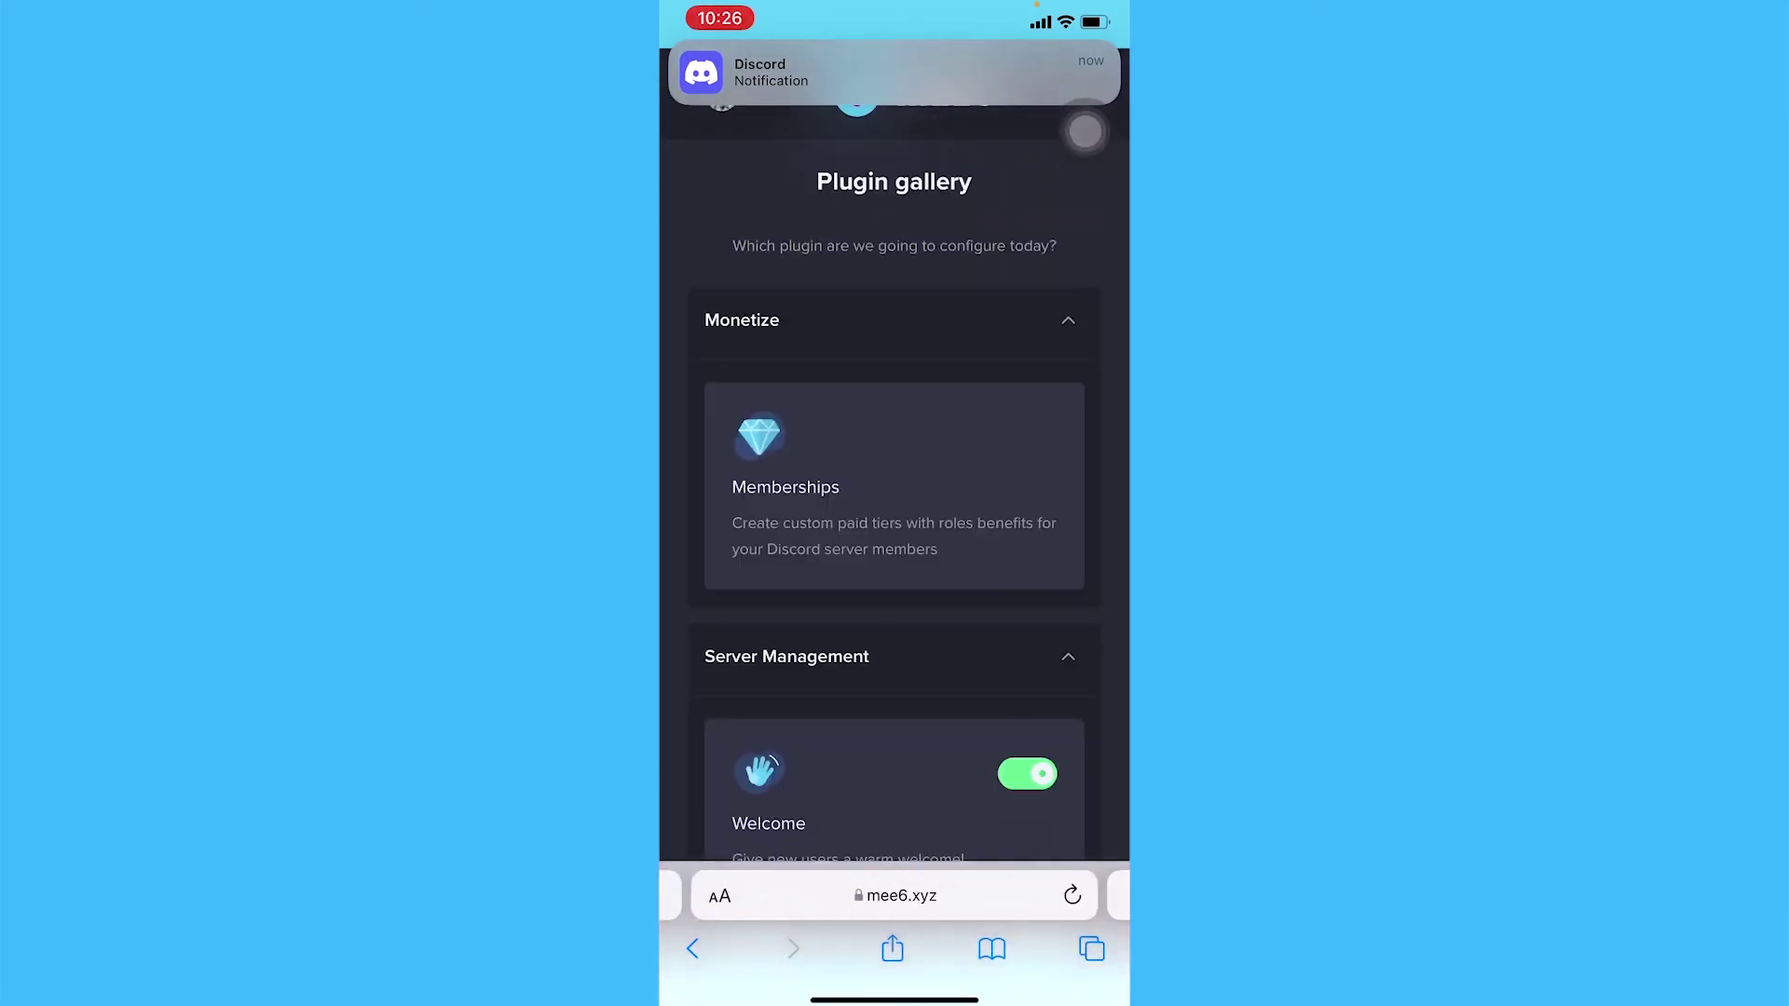
Turn on the Reaction Roles plugin and choose #verification as its message channel.
scroll(894, 559, "down", 5)
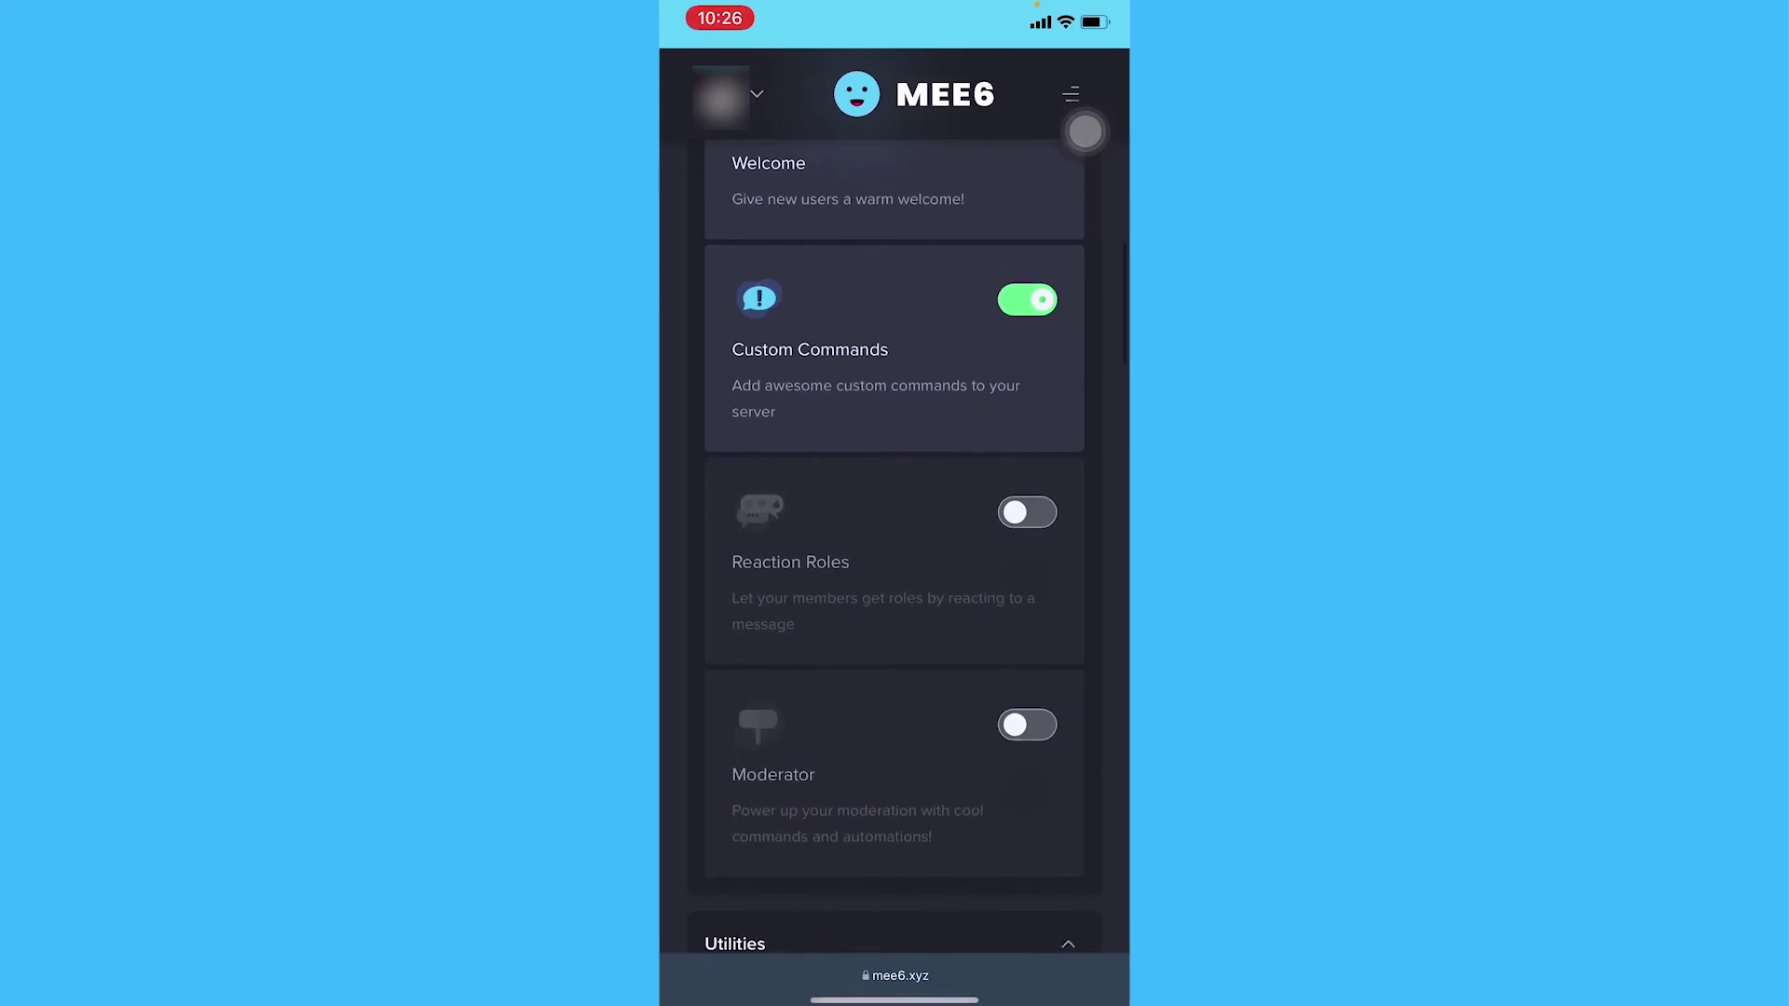
left_click(1027, 512)
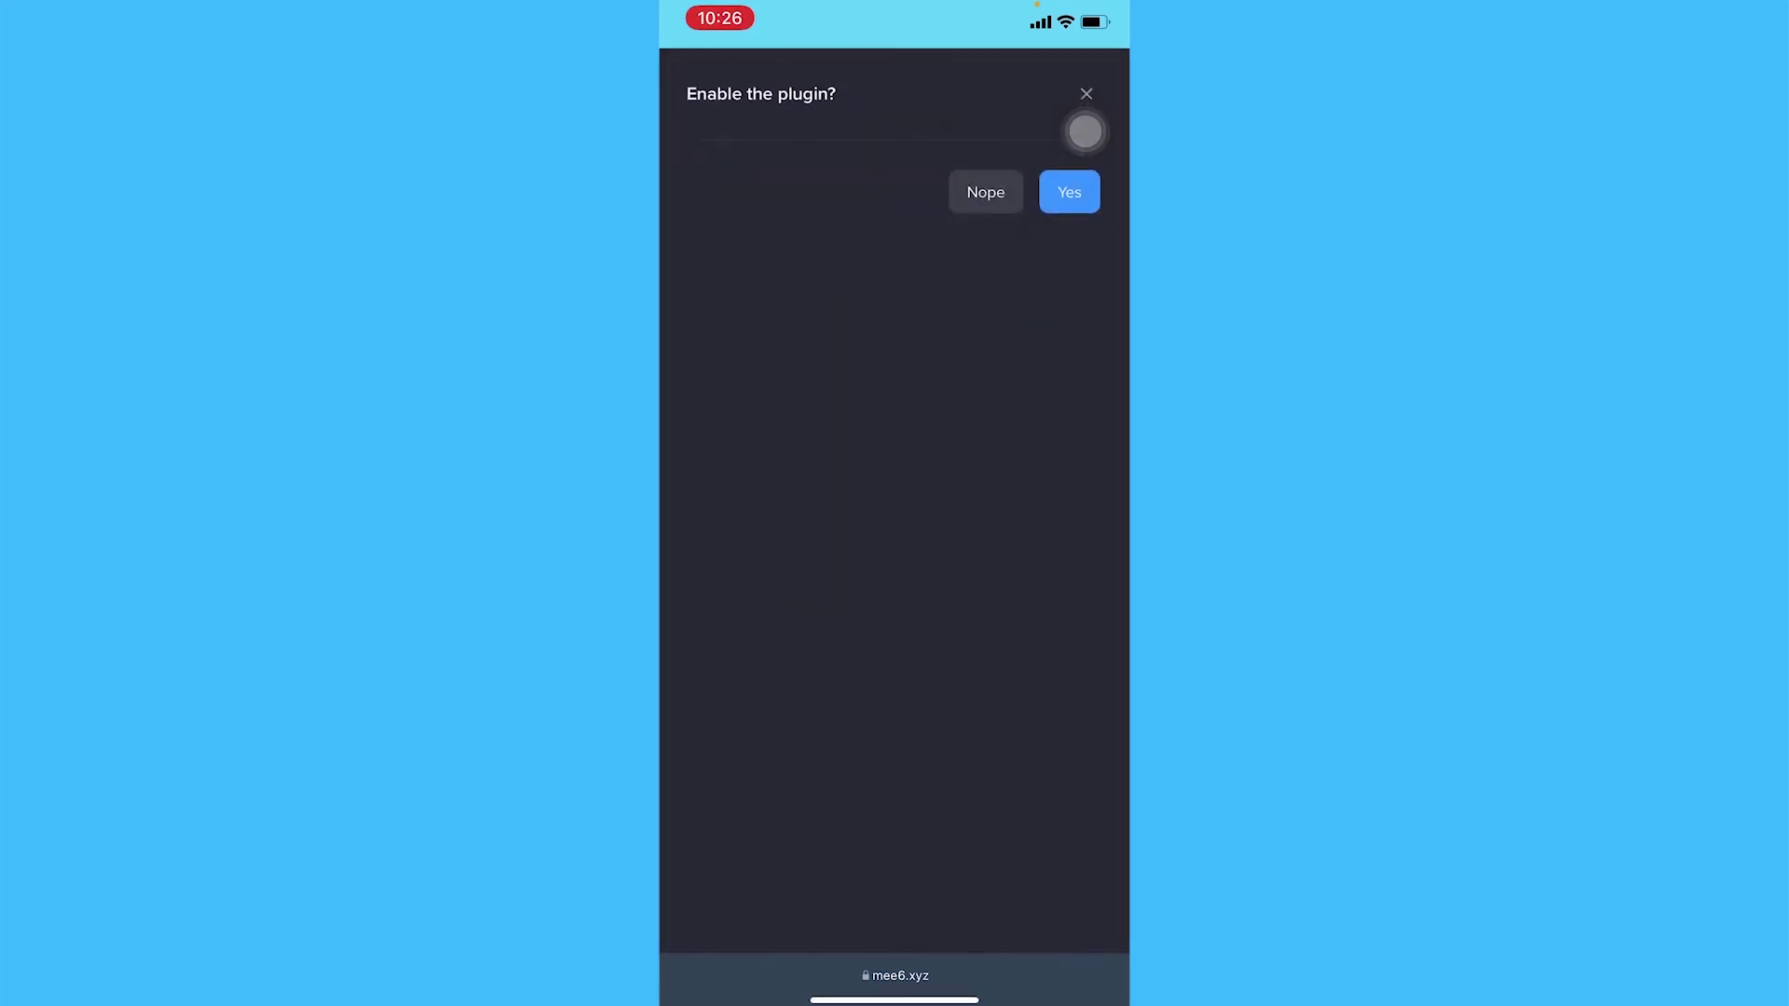
left_click(1070, 192)
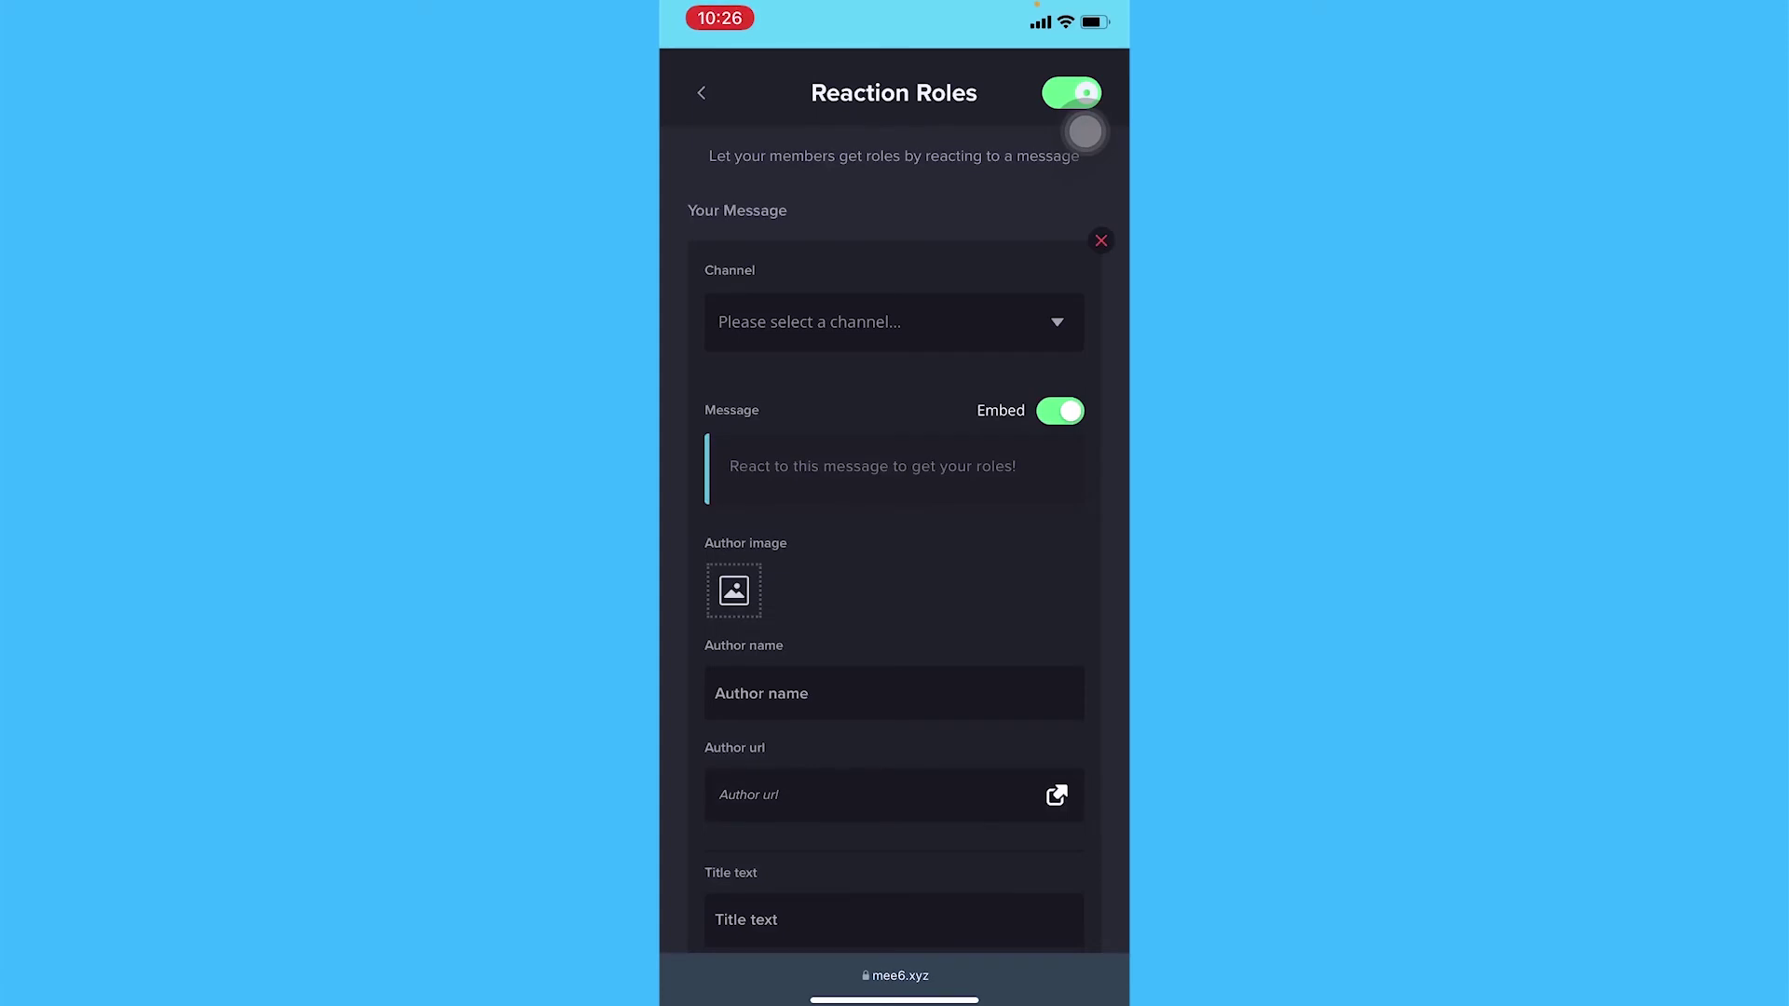
left_click(885, 322)
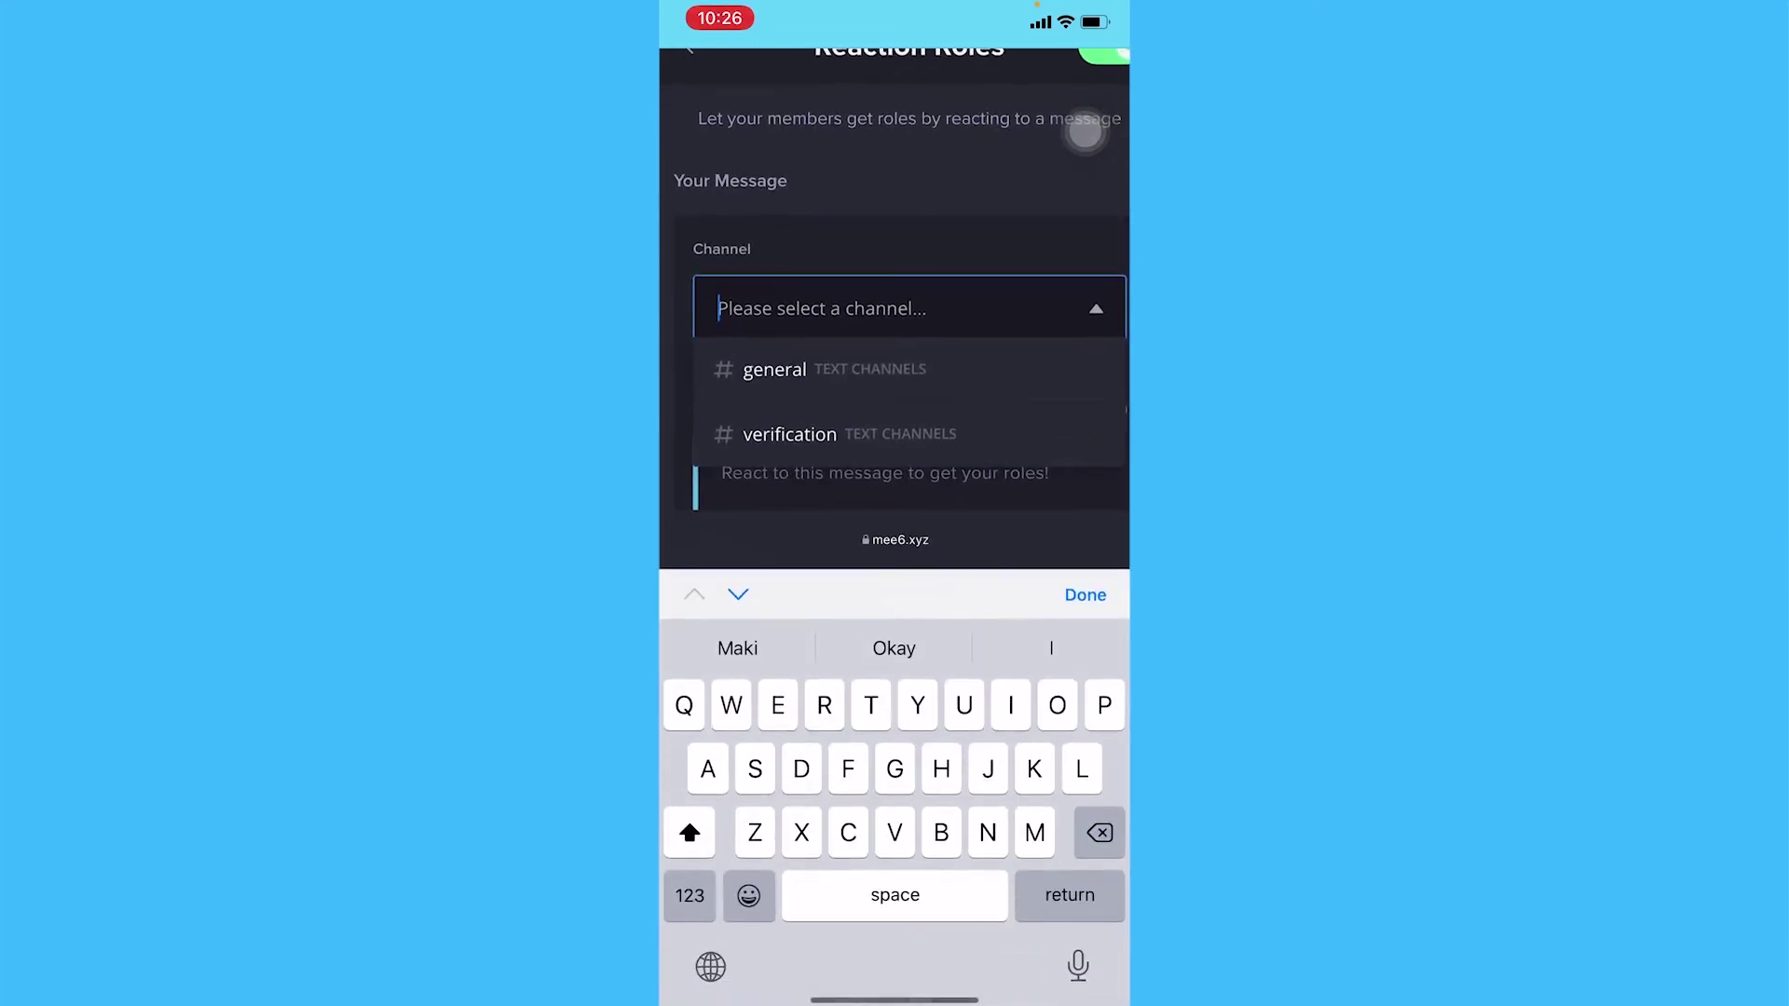
left_click(790, 435)
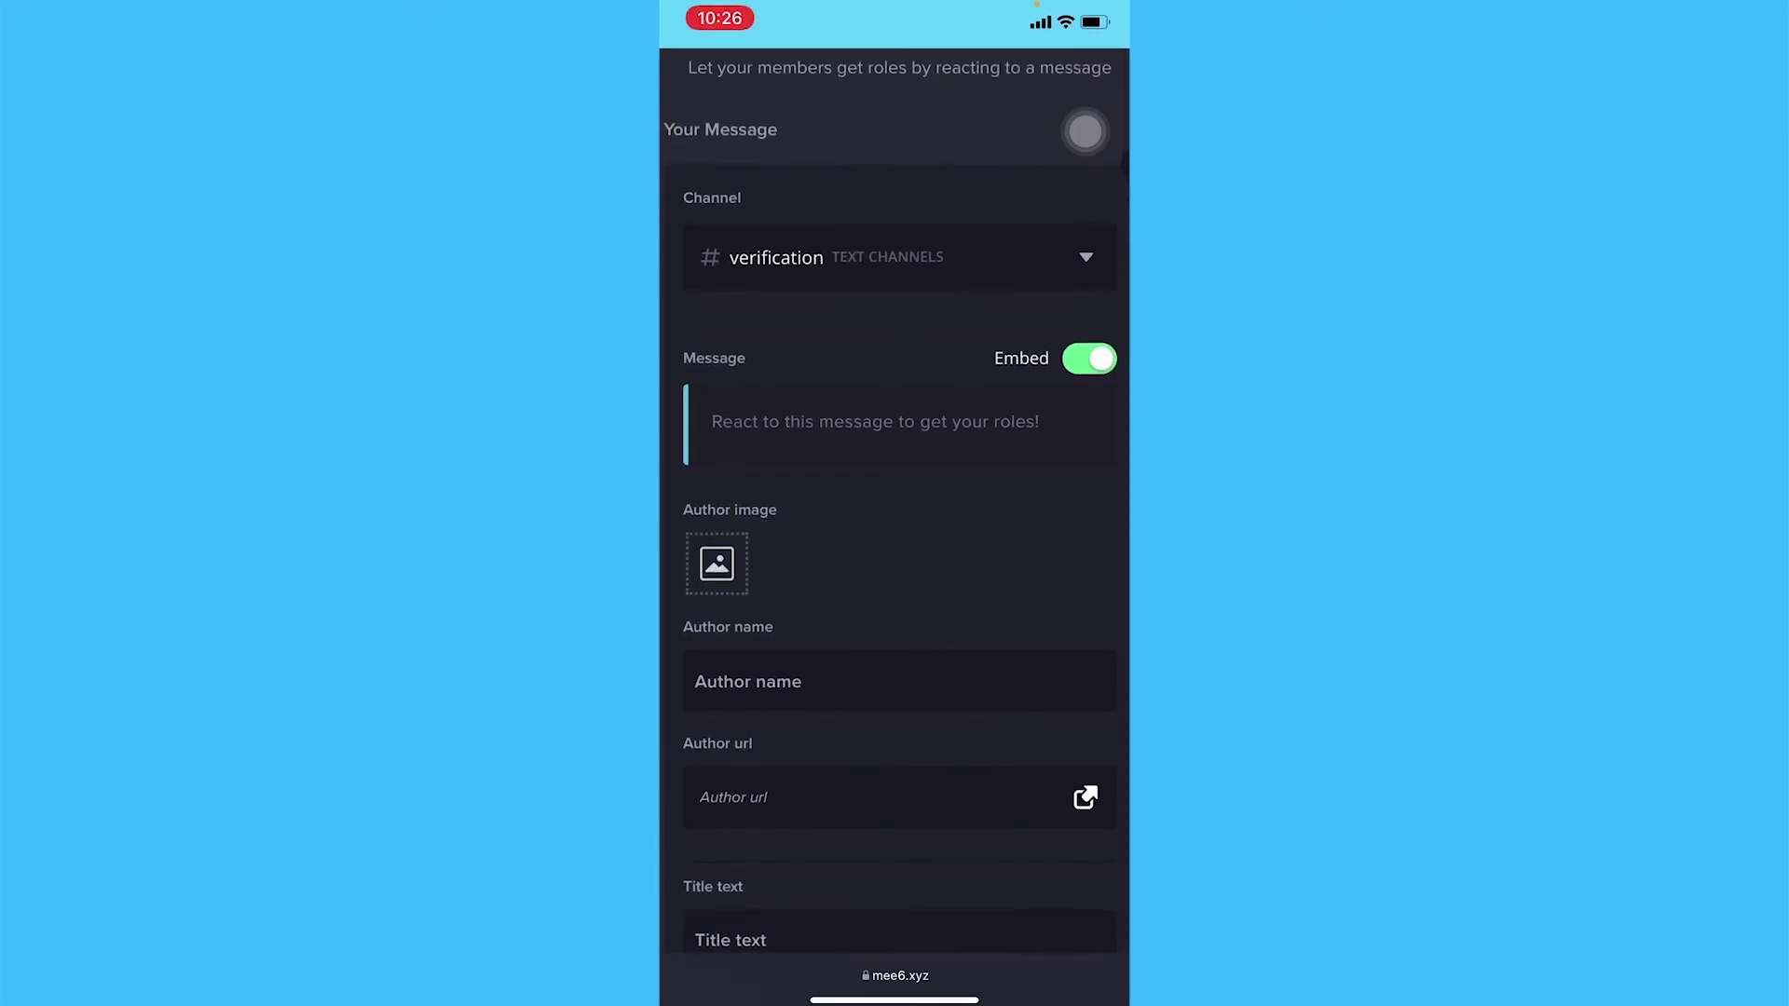
scroll(895, 504, "down", 15)
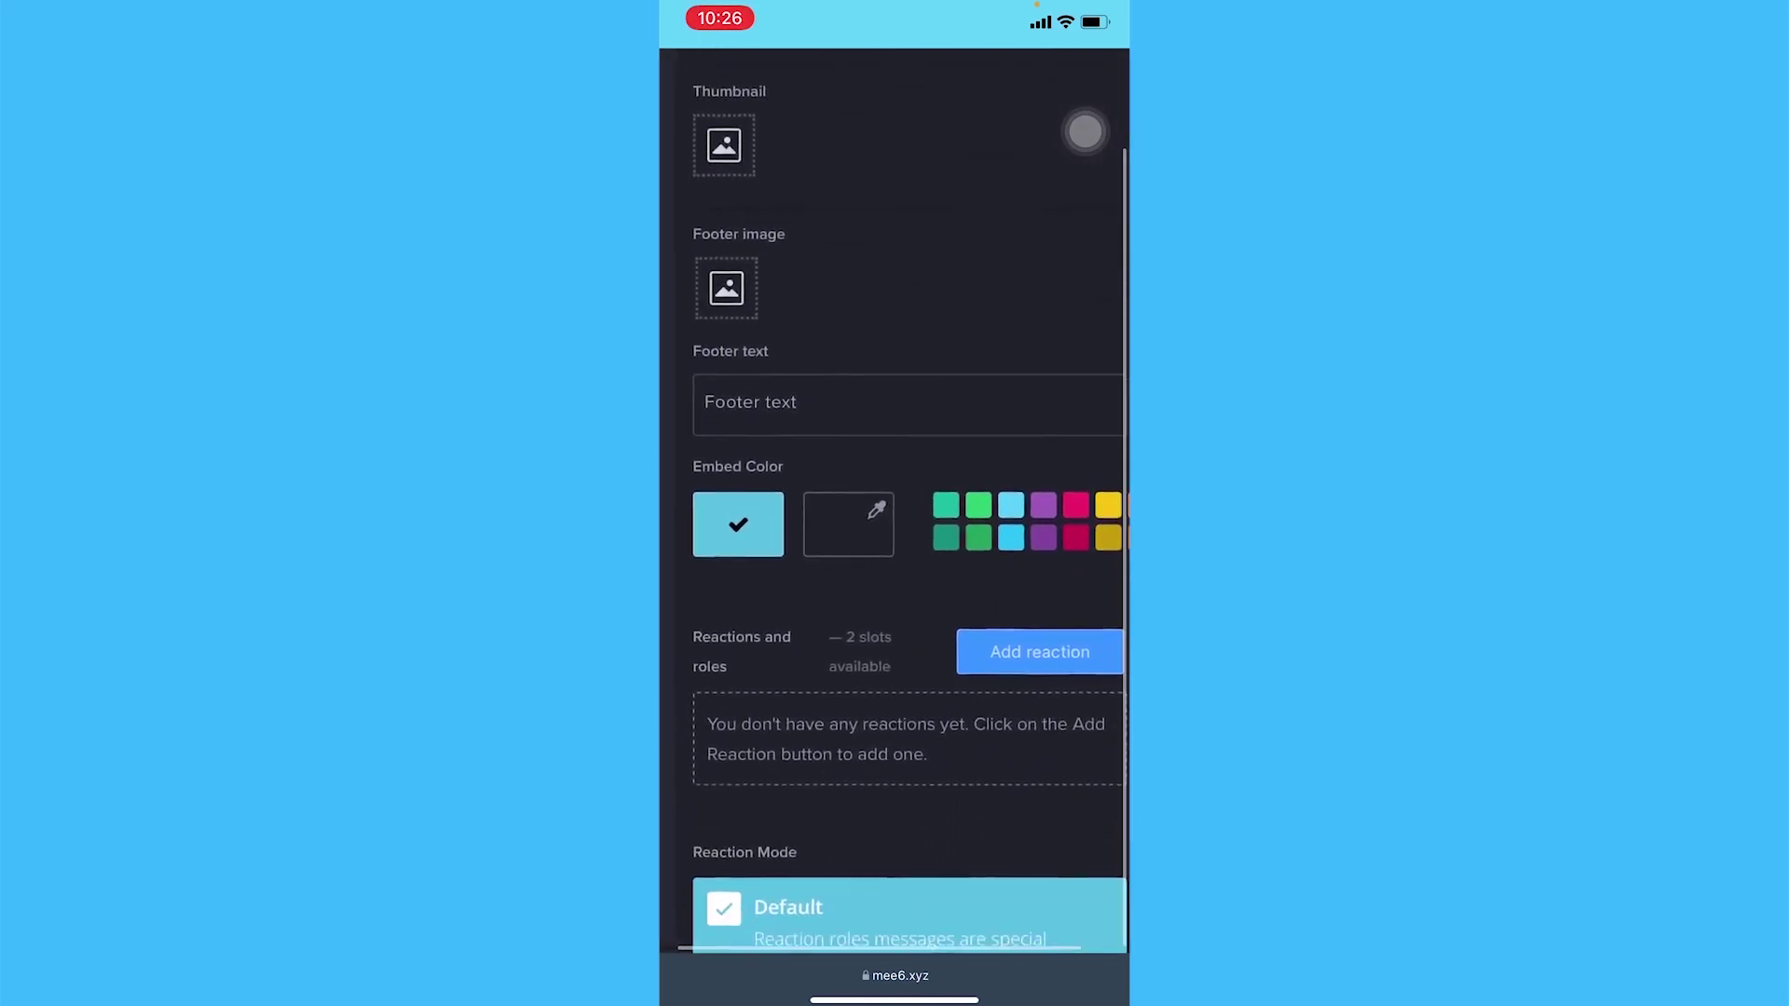
Add a ✅ checkmark reaction to the reaction-role message.
scroll(895, 503, "down", 2)
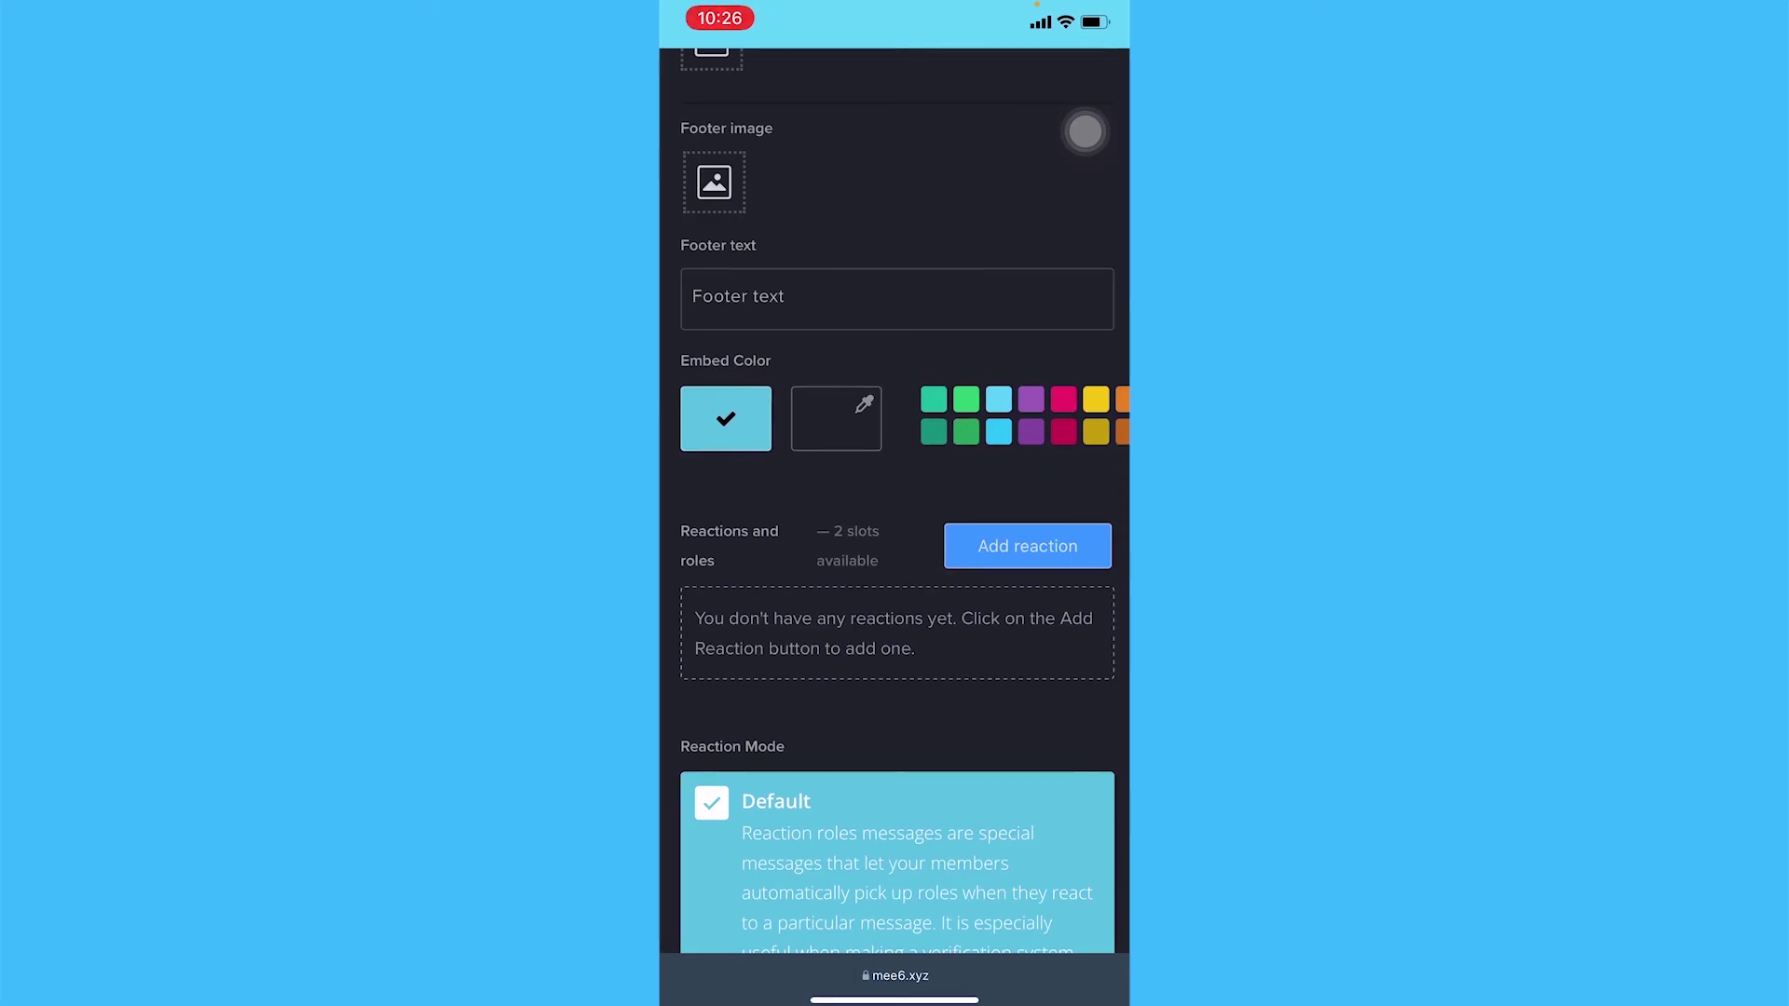
left_click(1028, 546)
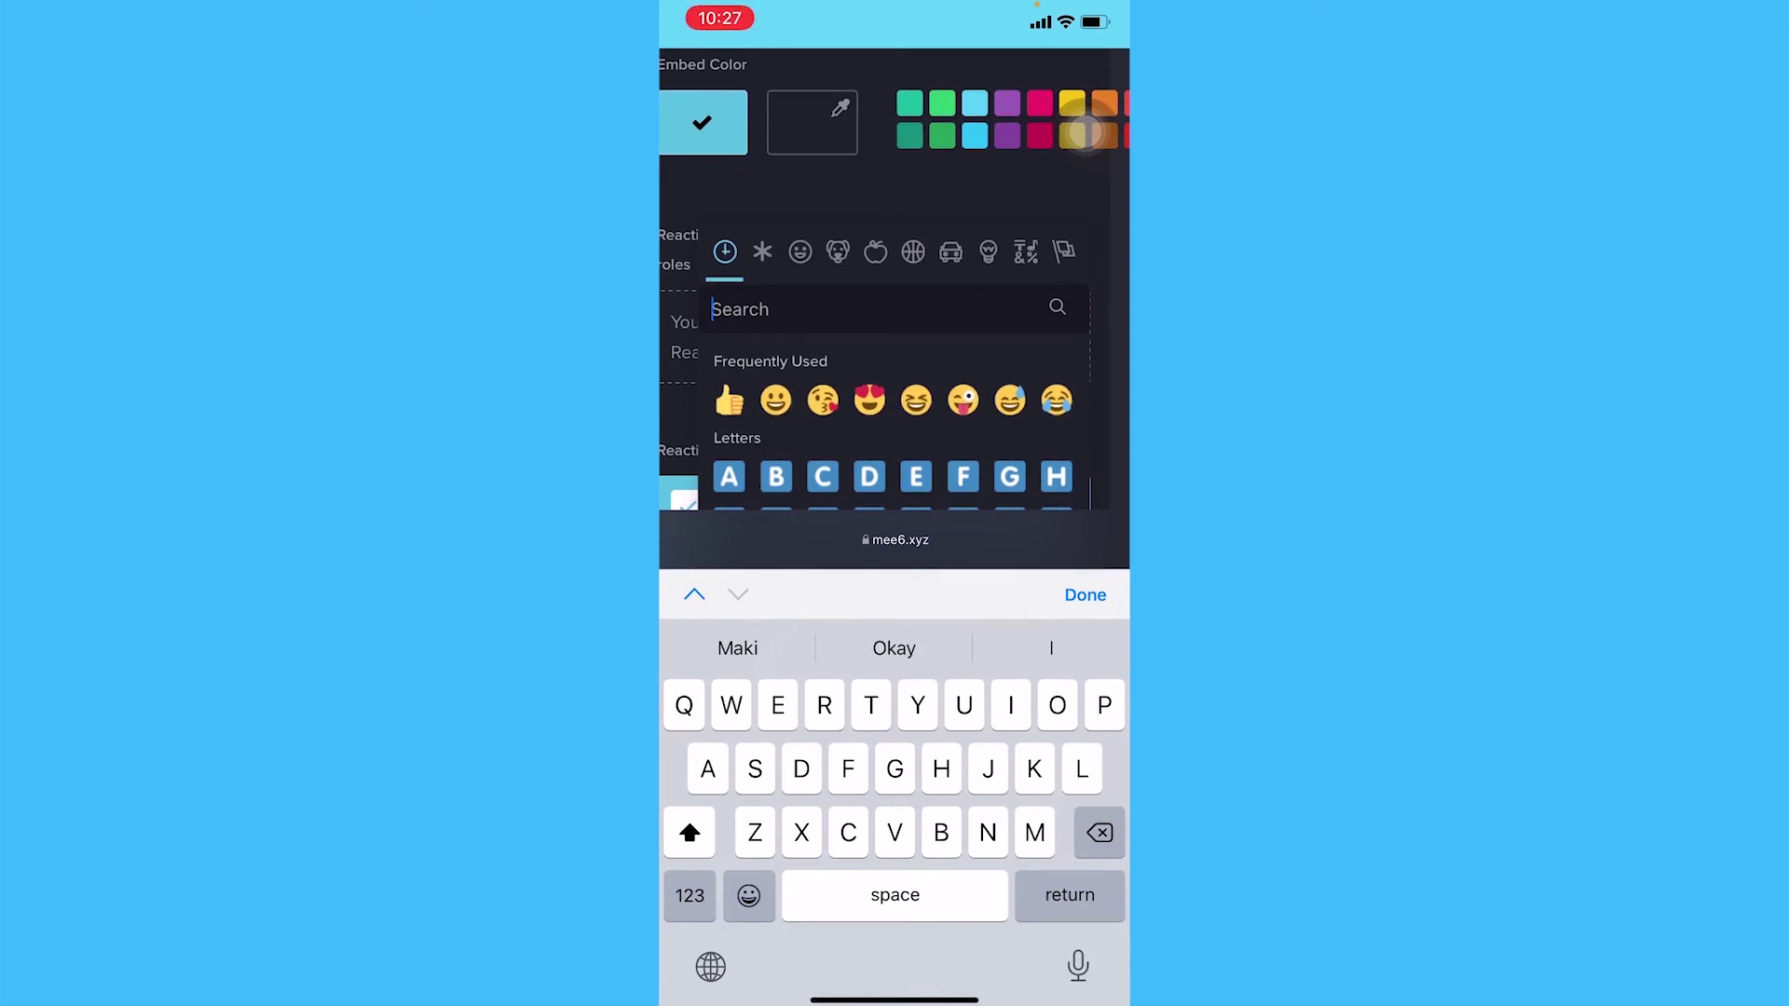
left_click(1086, 132)
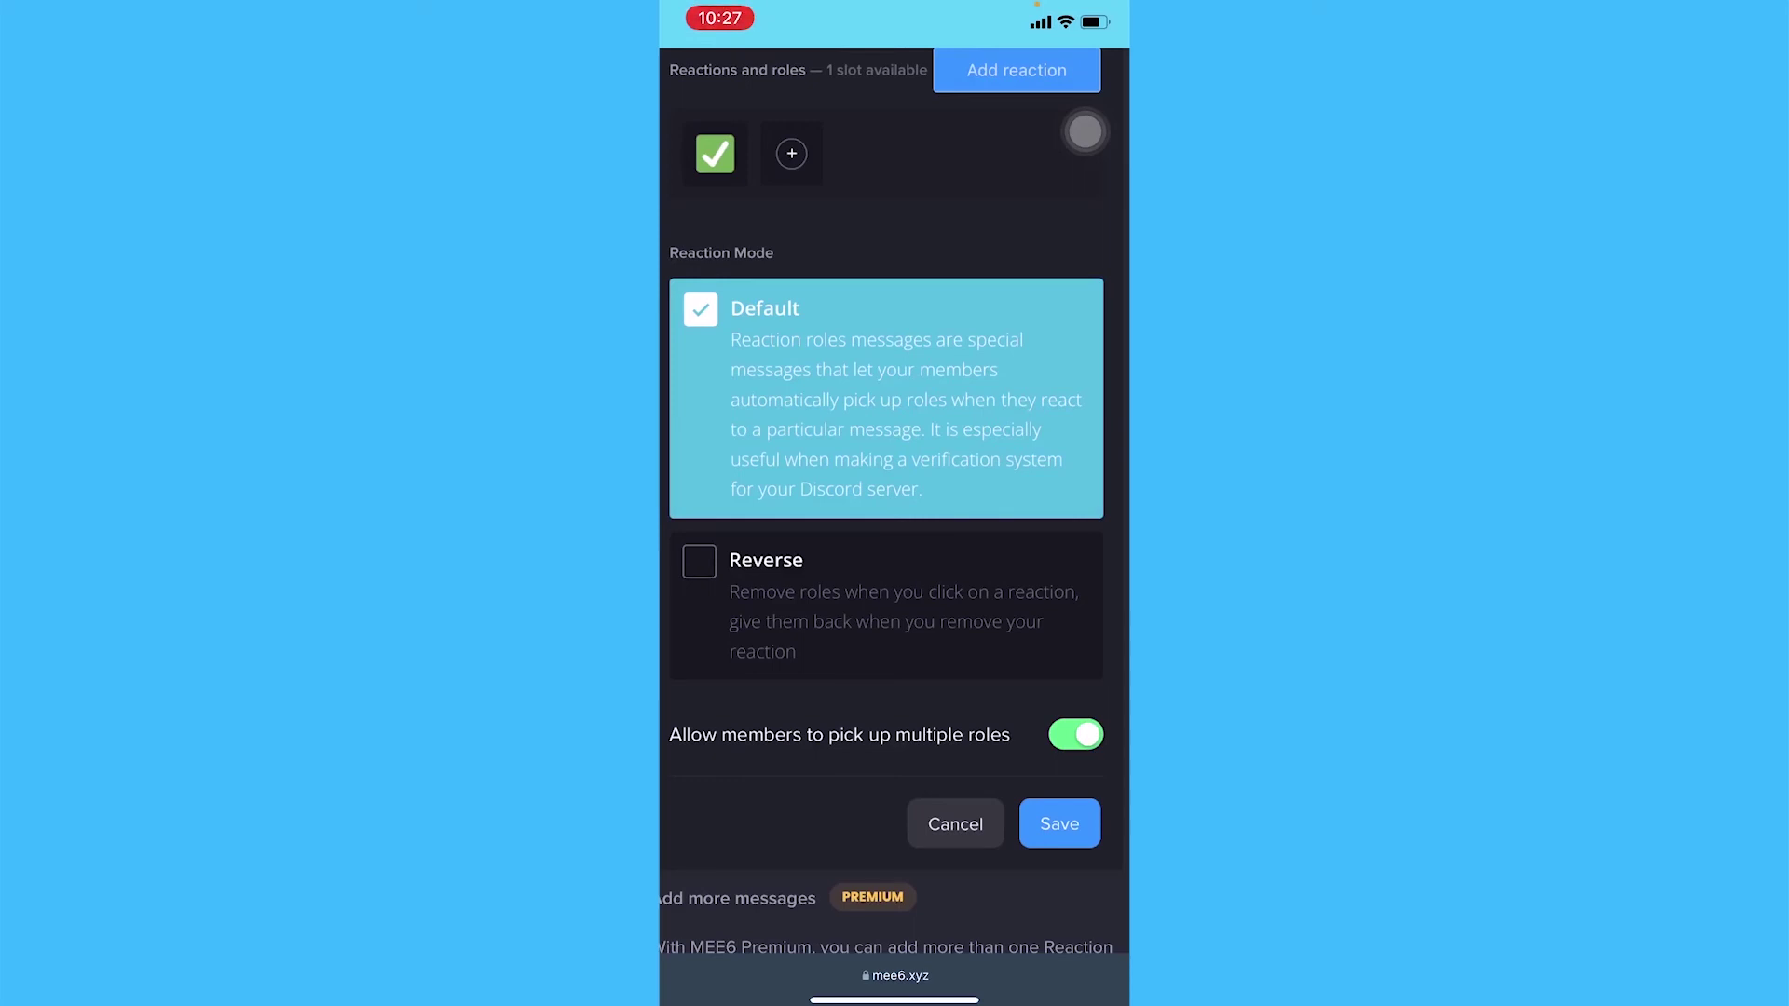
Disable 'Allow members to pick up multiple roles', save, and view the posted message in Discord.
left_click(1076, 735)
scroll(894, 503, "left", 1)
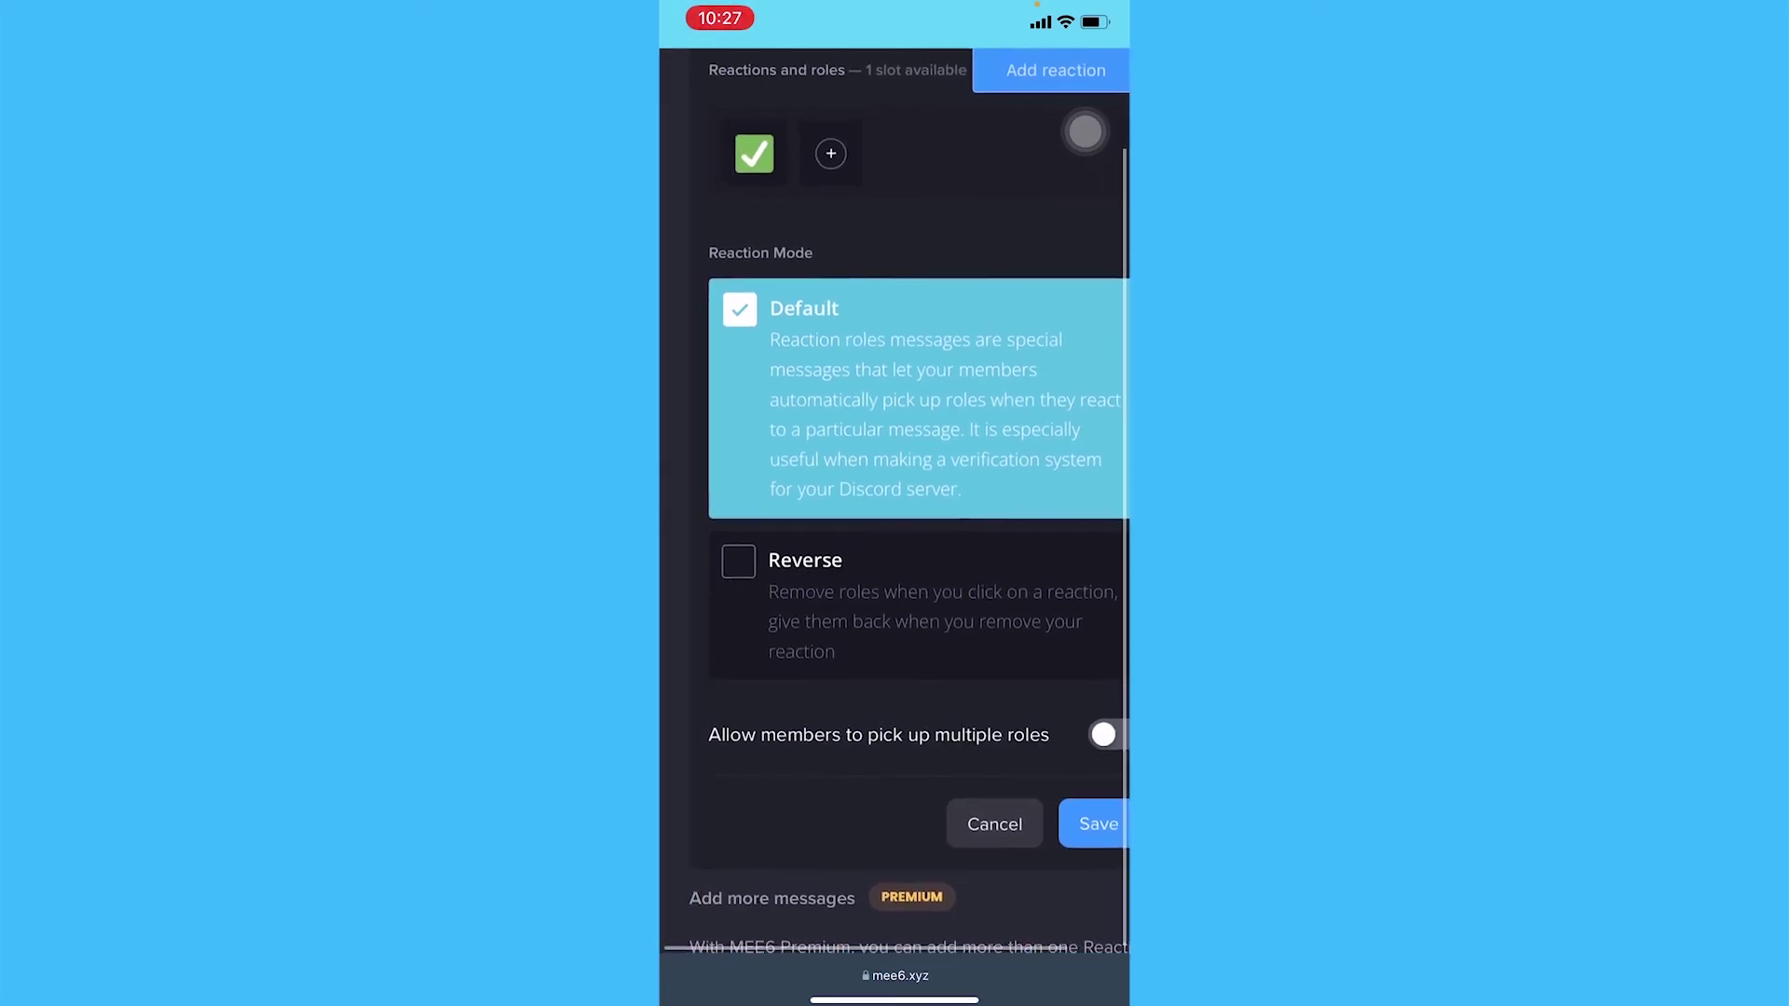
left_click(1099, 824)
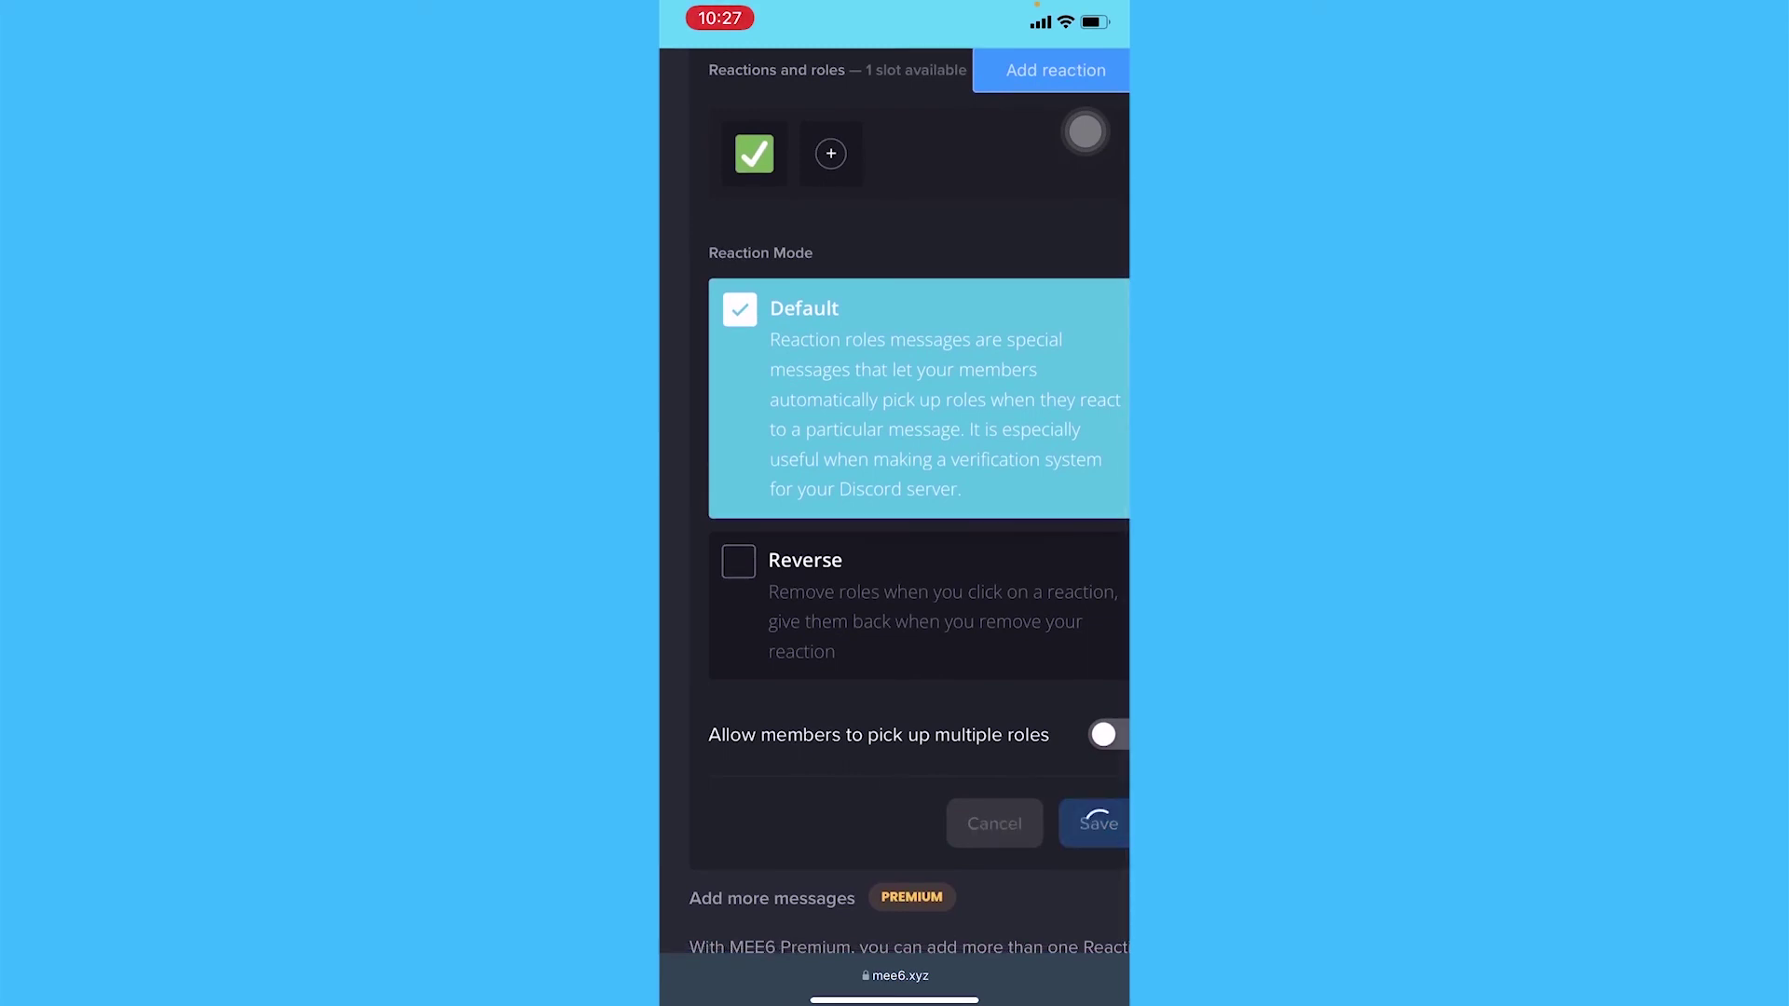
left_click(771, 73)
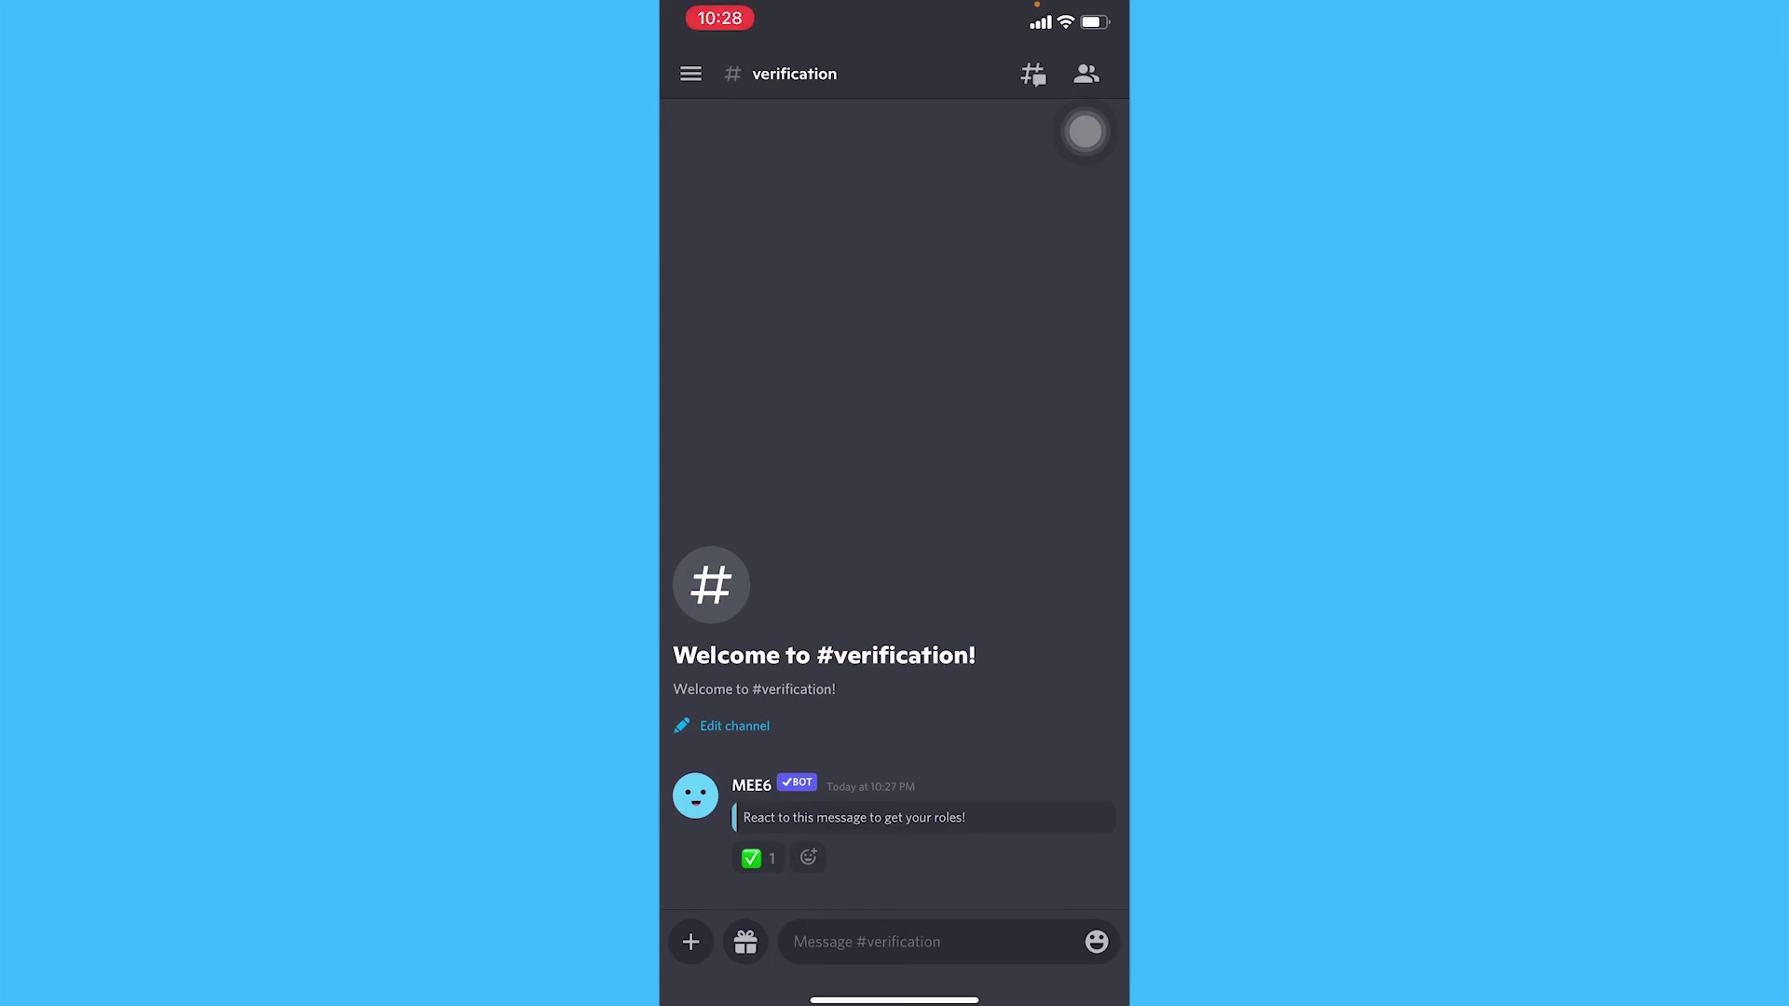
Add your own ✅ reaction to MEE6's message, bringing its count to 2.
left_click(760, 858)
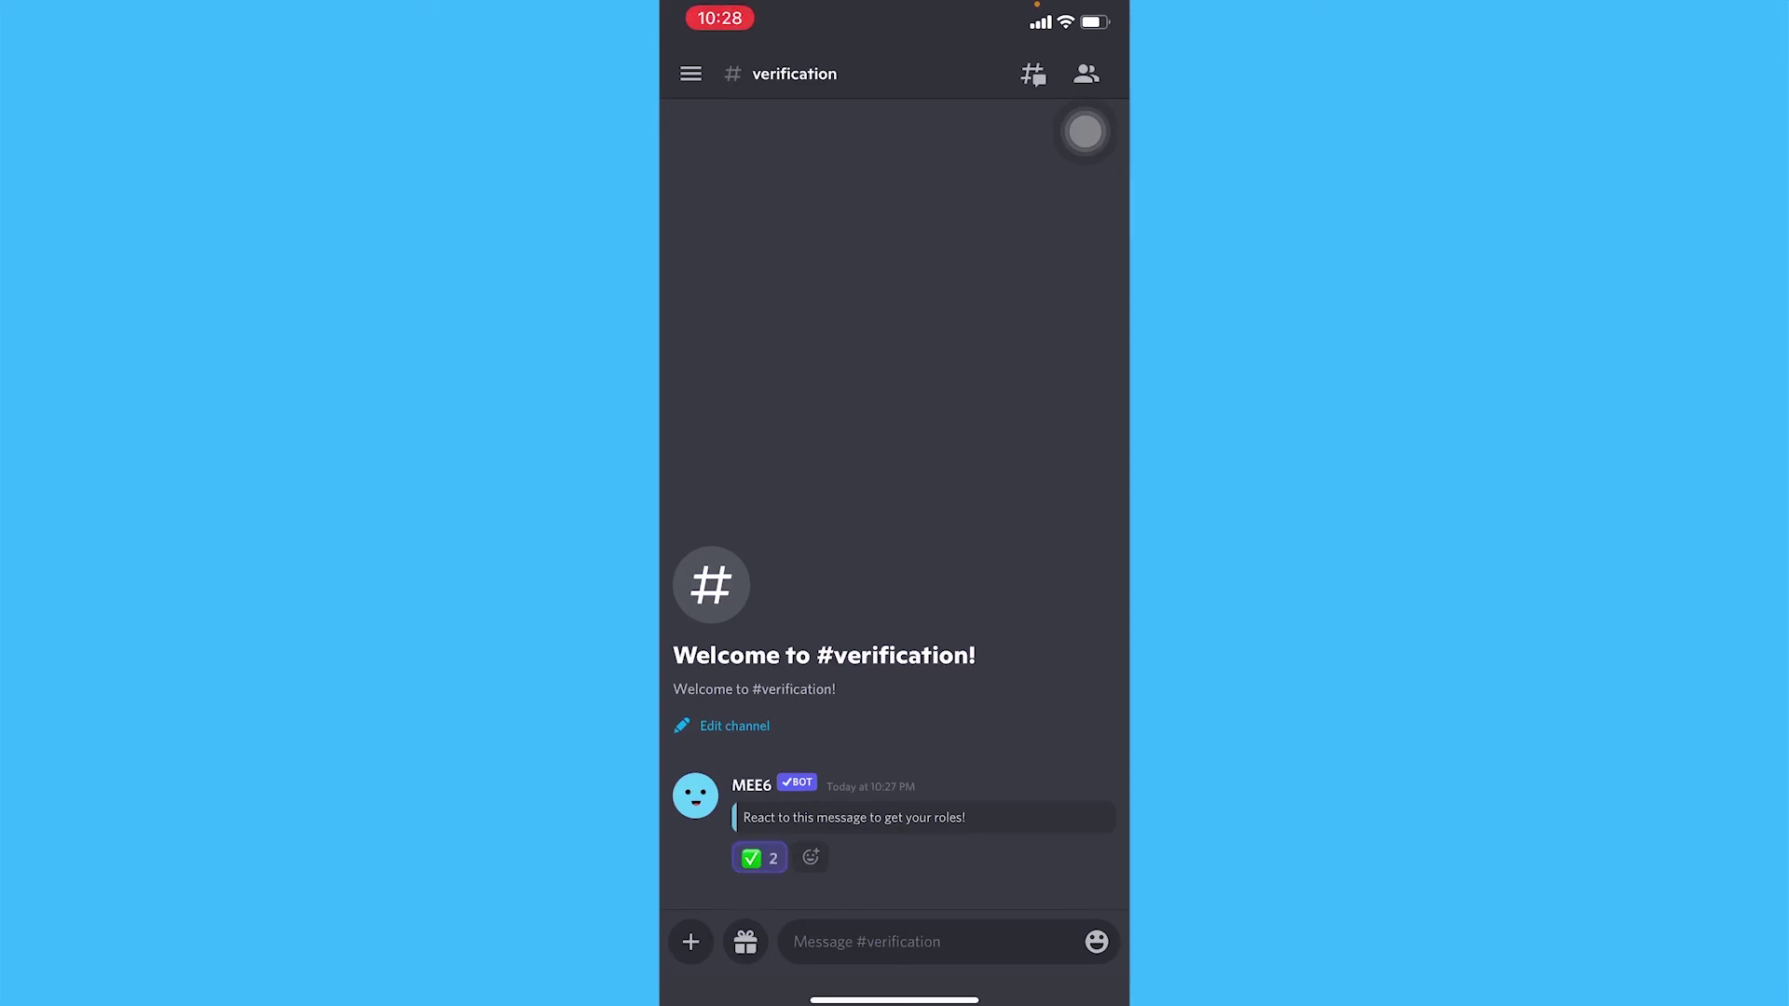